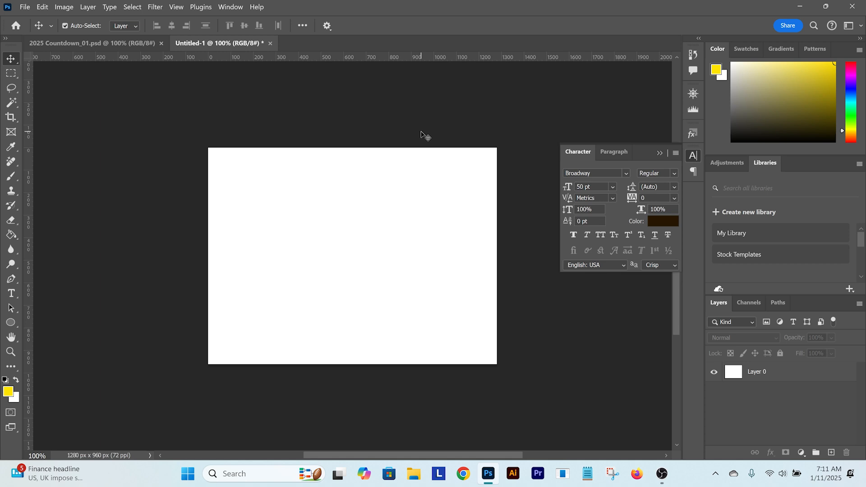
Switch to the 2025 Countdown_01.psd document to examine the finished countdown design up close
key(ctrl+Tab)
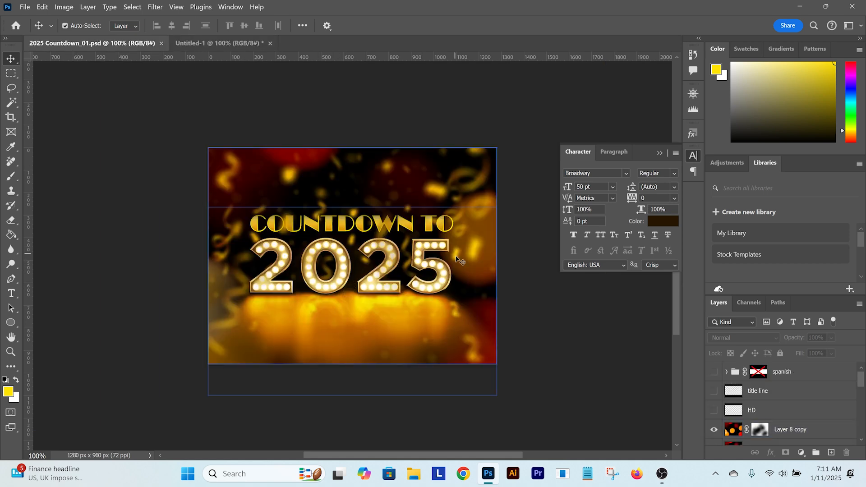
scroll(325, 261, up, 5)
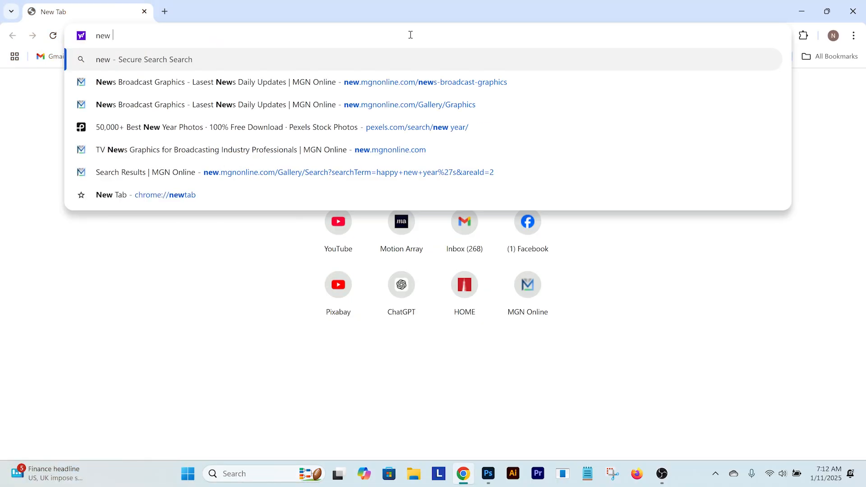
Search the web for "new year graphic" in the Chrome browser
text(years)
key(BackSpace)
text(cou)
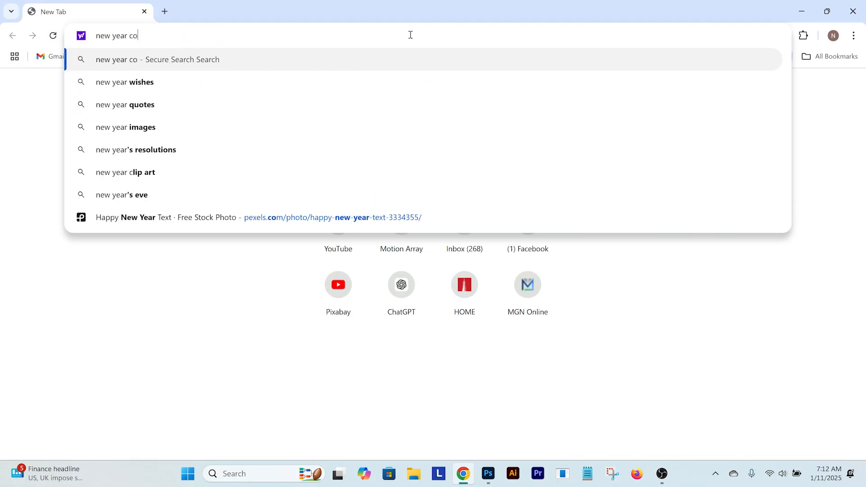
key(BackSpace)
key(BackSpace)
key(BackSpace)
text(graphic)
key(Return)
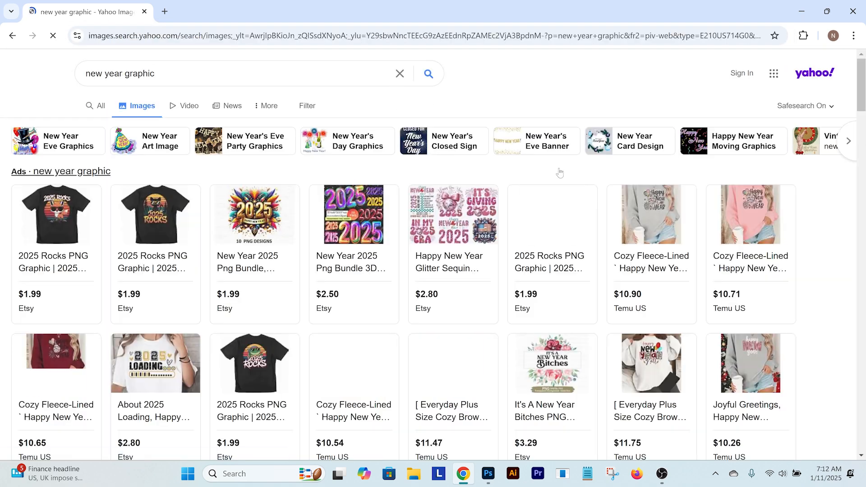
Browse the new year countdown graphic image results for design ideas
scroll(548, 195, down, 8)
scroll(548, 195, down, 15)
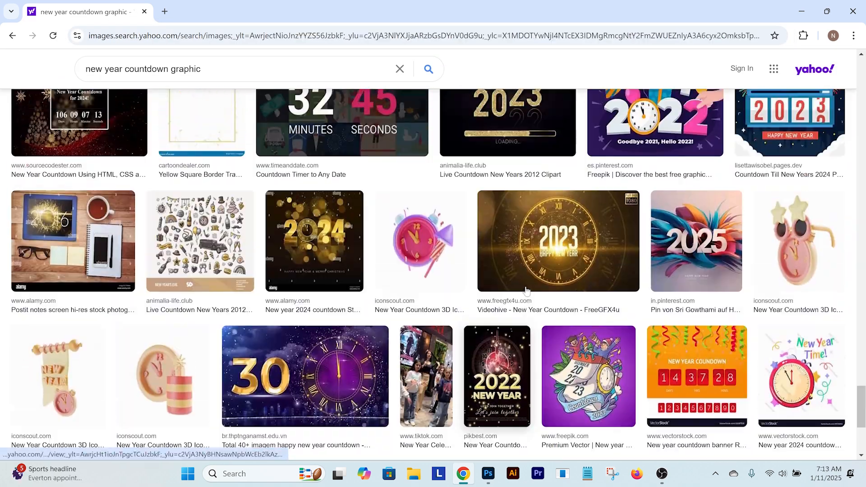
scroll(526, 290, up, 2)
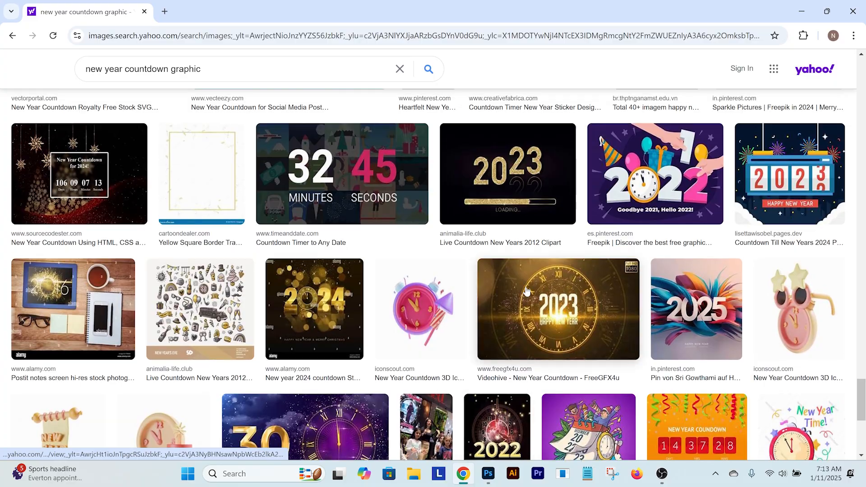
scroll(526, 290, down, 10)
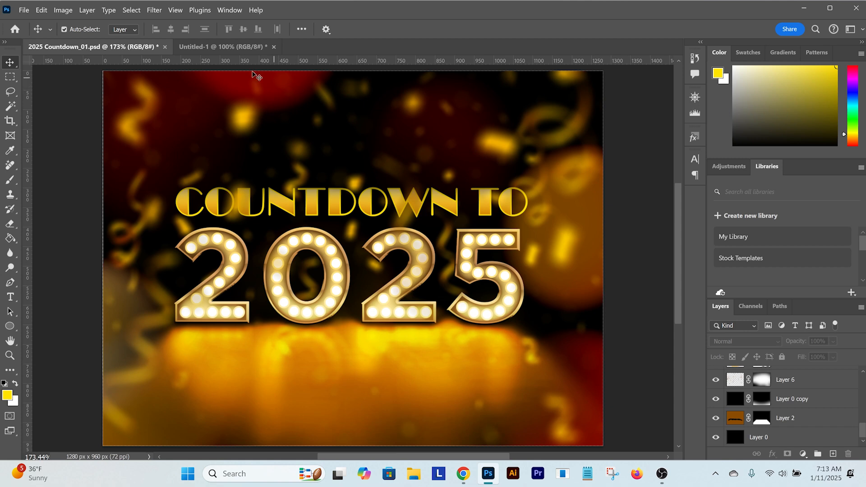
Add the text "2025" in 50 pt Broadway to the Untitled-1 document and scale it to about 585%
click(210, 47)
key(t)
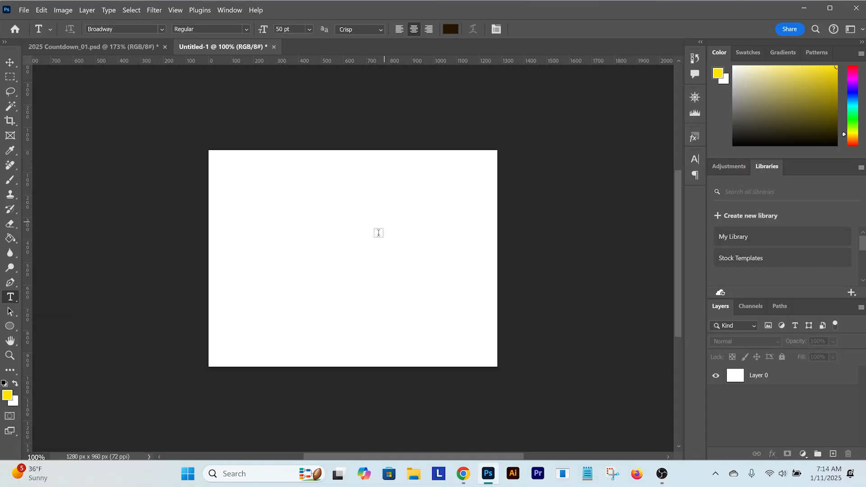
click(351, 252)
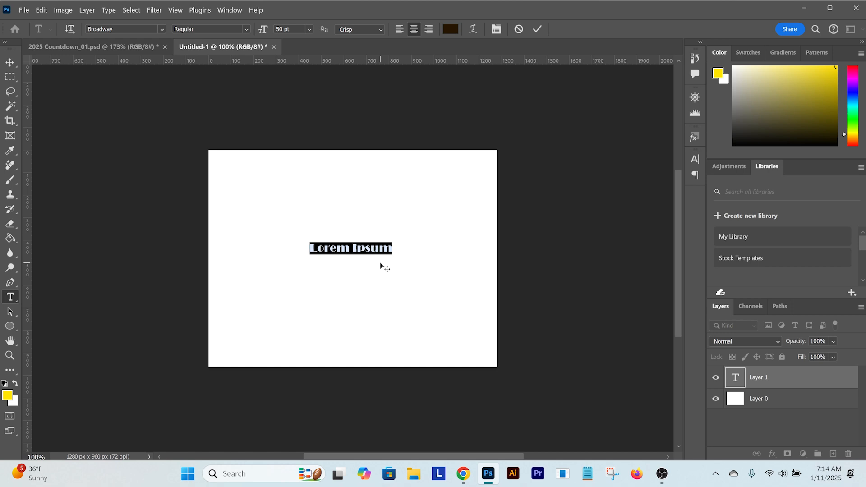
text(2025)
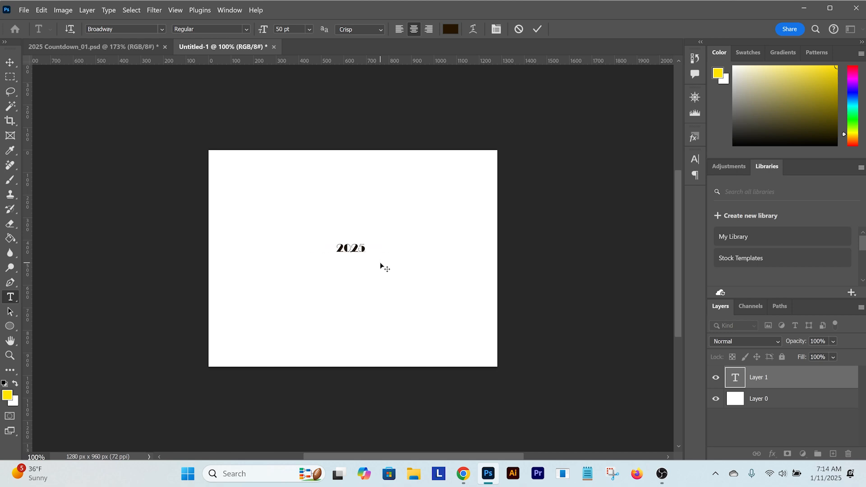
click(473, 299)
key(ctrl+t)
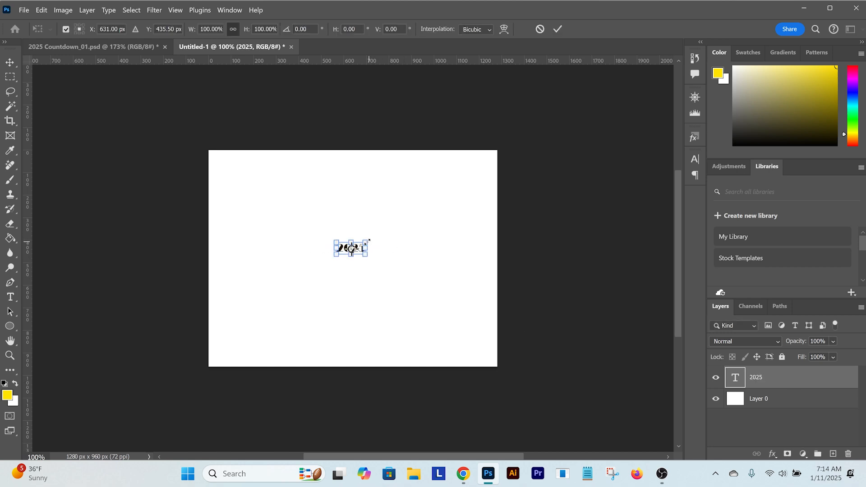
drag(367, 242, 436, 212)
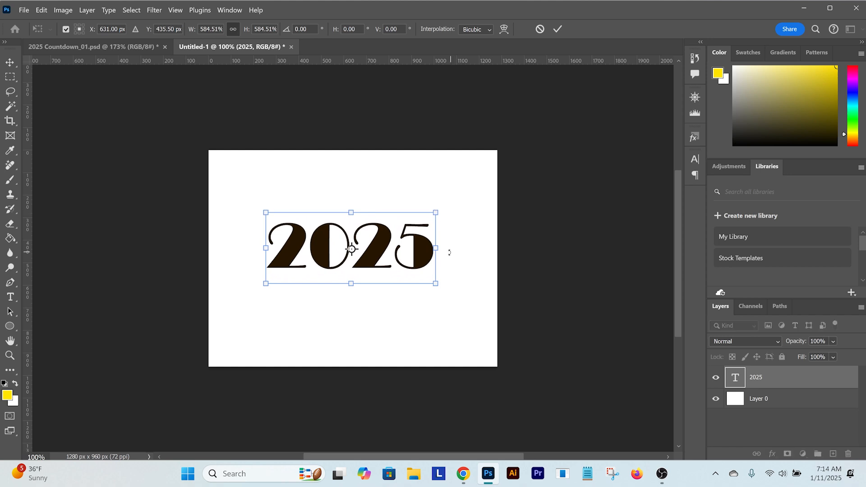
Replace the text in Untitled-1 with "countdown to" and scale it down to about 115 pt to fit the canvas
click(128, 47)
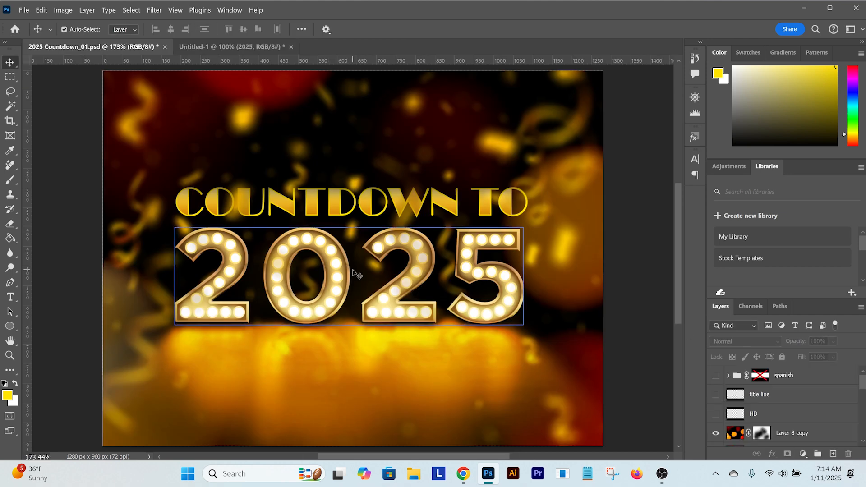
click(232, 47)
key(t)
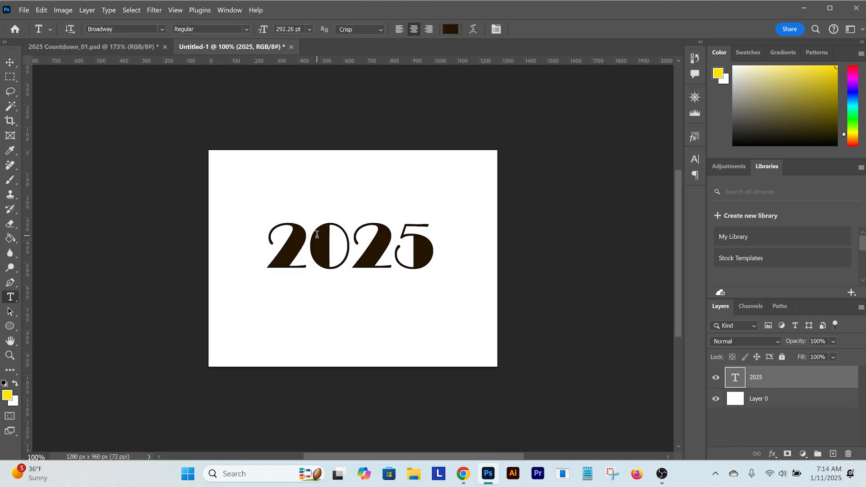
click(317, 239)
key(ctrl+a)
text(coun)
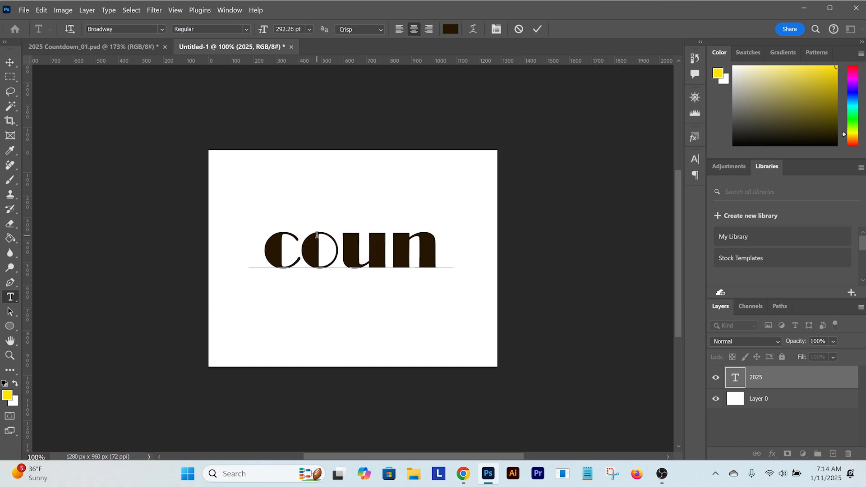
text(tdown)
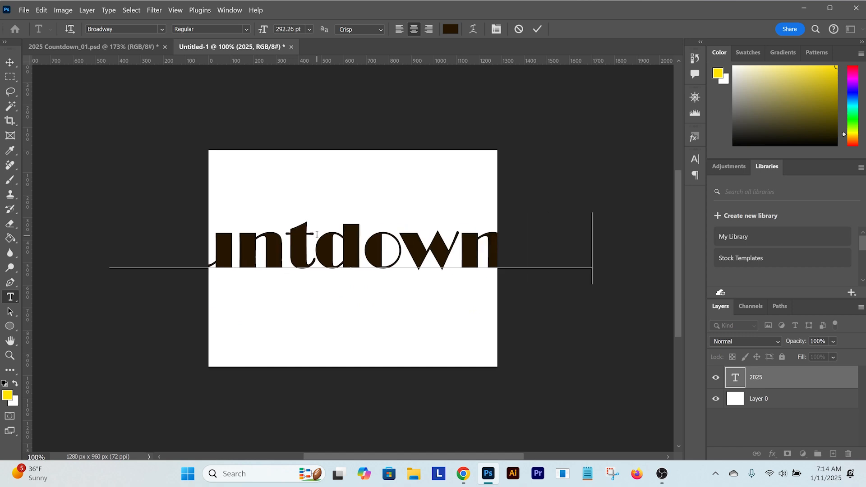
key(ctrl+Return)
key(v)
drag(110, 211, 257, 237)
key(Return)
Duplicate the "countdown to" text layer and move the copy down directly beneath the original line
key(ctrl+j)
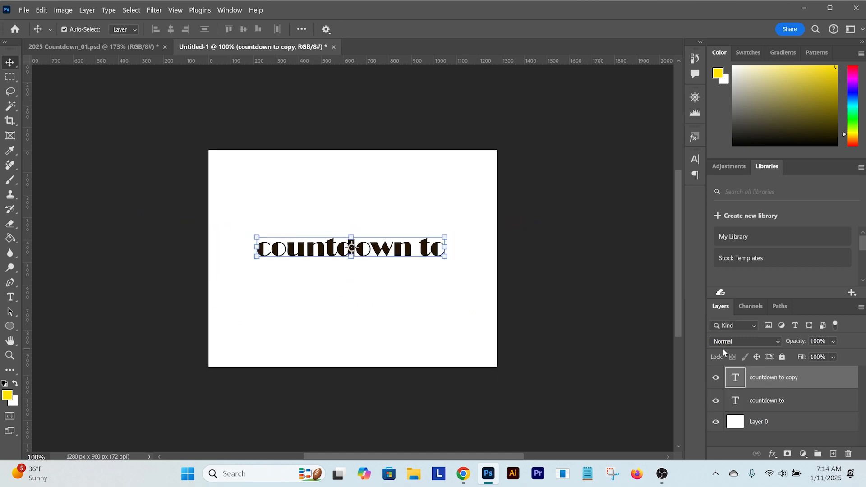
key(Down)
key(Down)
key(Down)
key(Down)
key(Down)
key(Down)
key(Down)
key(Down)
key(Down)
key(Down)
key(Down)
key(Down)
key(Down)
key(Down)
key(Down)
key(Down)
key(Down)
key(Down)
key(Down)
key(Down)
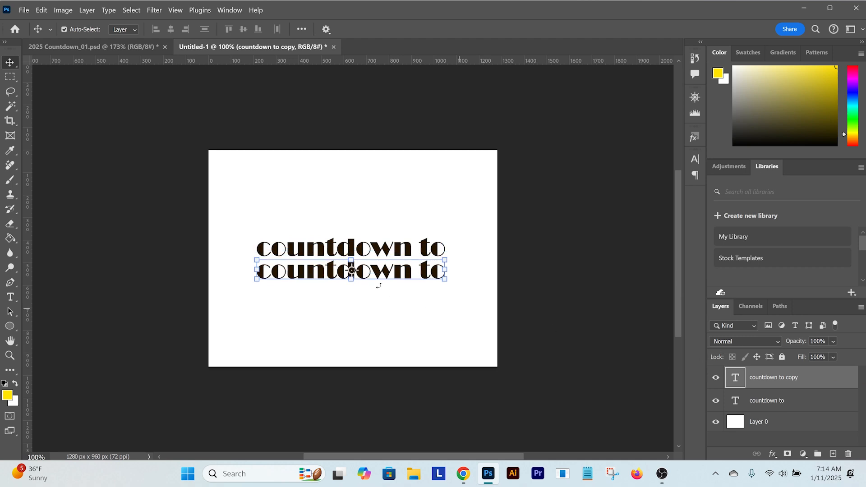
Change the duplicated line's text to "2025" and enlarge it to about 267 pt
double_click(735, 377)
text(2025)
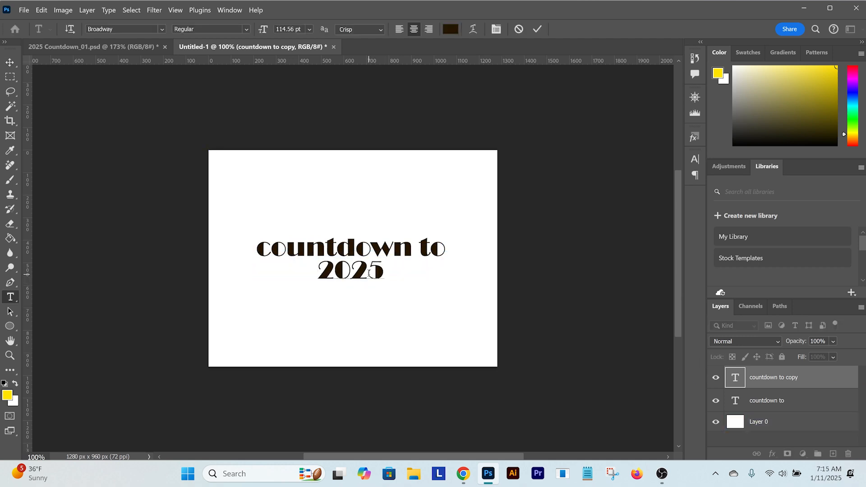
key(ctrl+Return)
key(ctrl+t)
drag(387, 256, 428, 238)
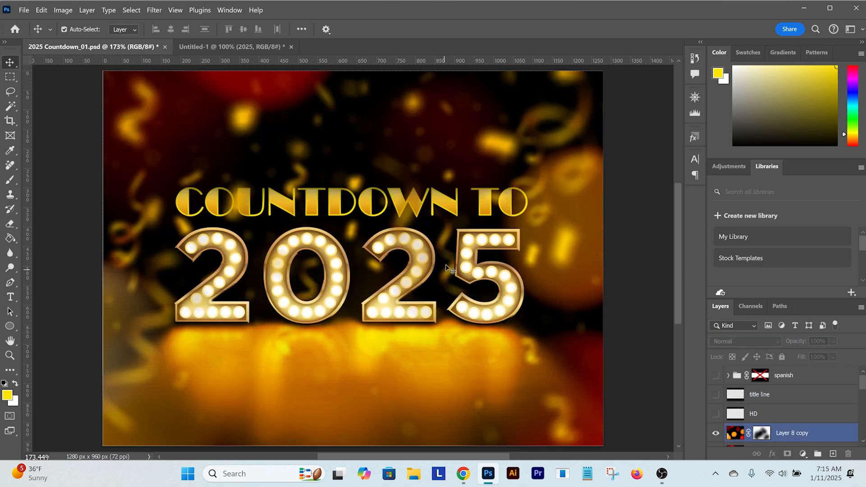
Check the font of 2025 in the finished design and set the new 2025 text to Gotham Black
click(433, 258)
key(ctrl+t)
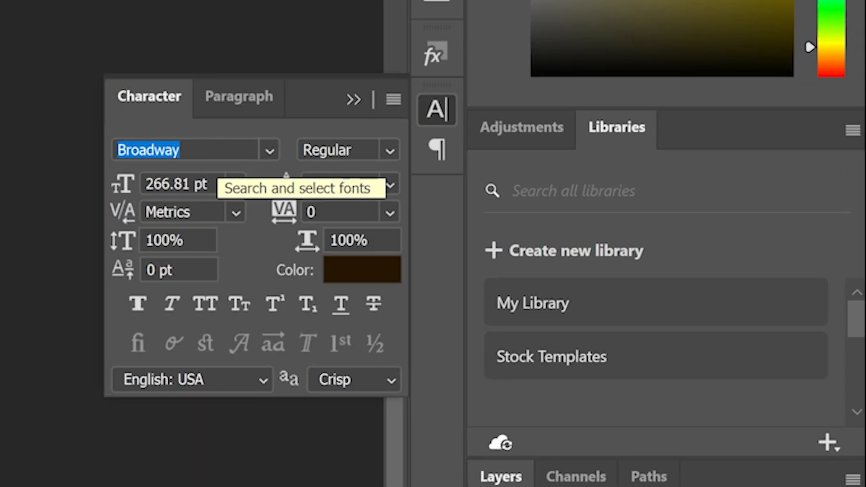
text(Century Gothic)
key(BackSpace)
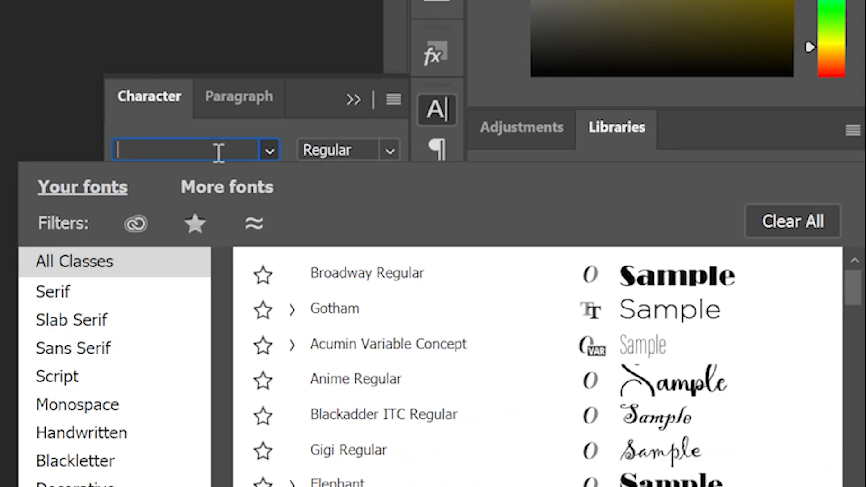
text(gotham)
click(396, 380)
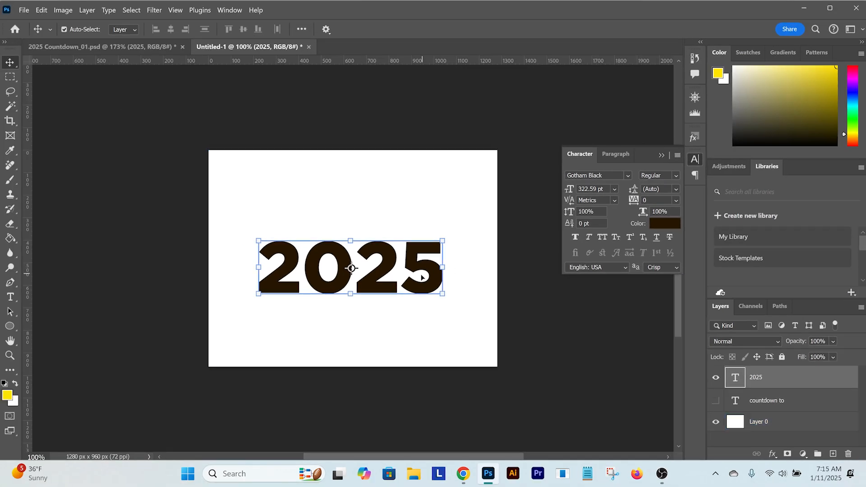
Place horizontal and vertical guides through the canvas centre, using the transform bounds of Layer 0
click(784, 423)
key(ctrl+t)
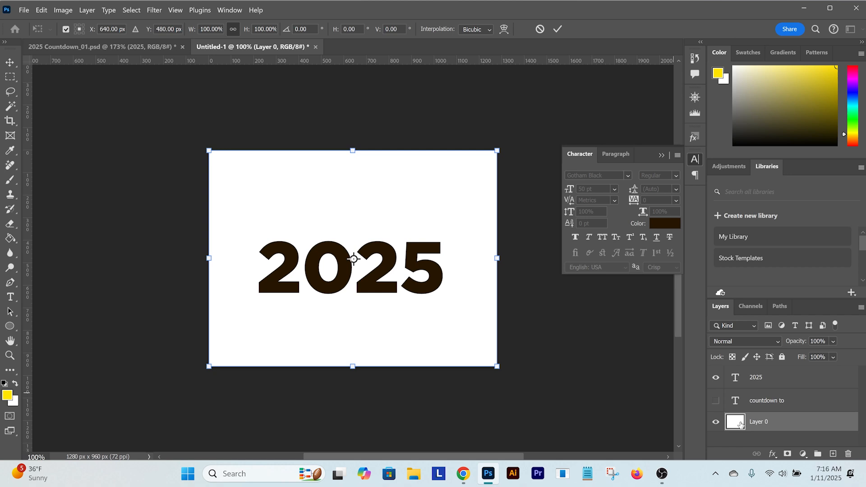
drag(398, 63, 380, 258)
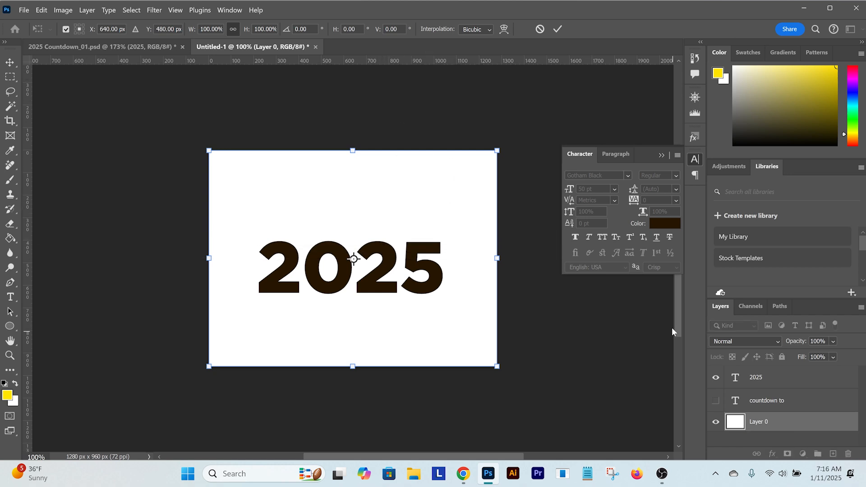
key(Return)
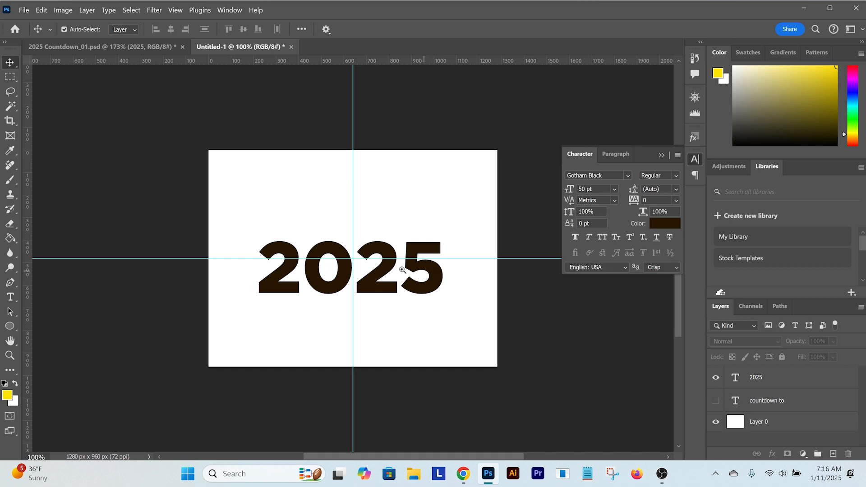
Center the 2025 text on the intersection of the two guides
scroll(372, 262, up, 3)
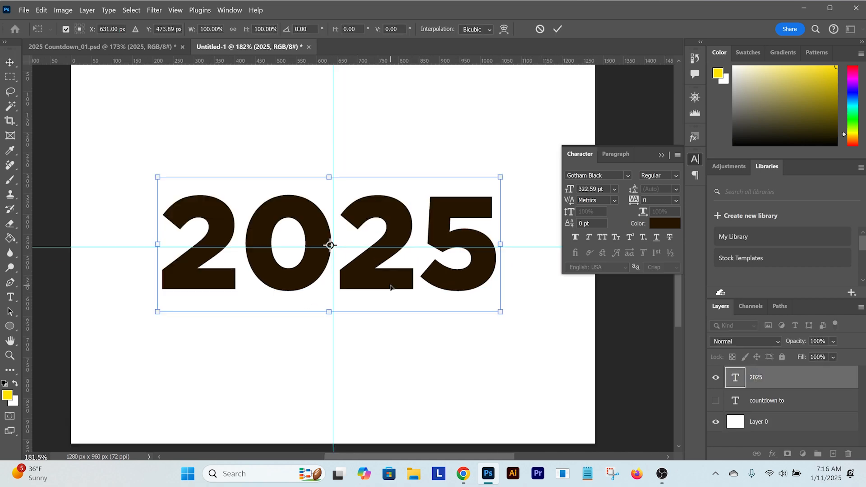
drag(391, 288, 391, 287)
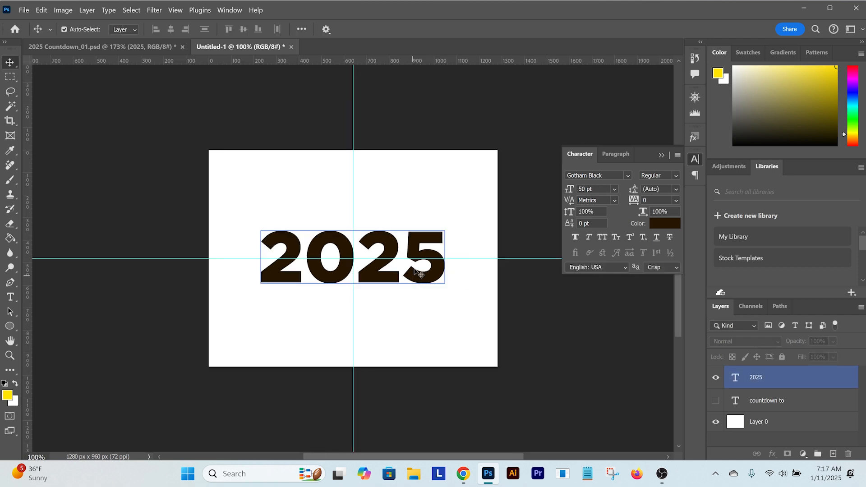
Compare the 2025 lettering up close in Untitled-1 and in the finished countdown design
drag(257, 239, 309, 239)
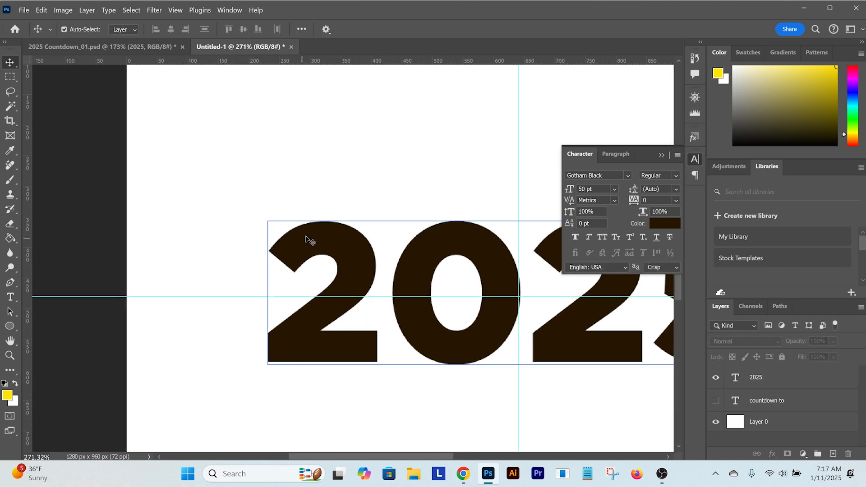
ctrl+click(307, 242)
key(ctrl+Tab)
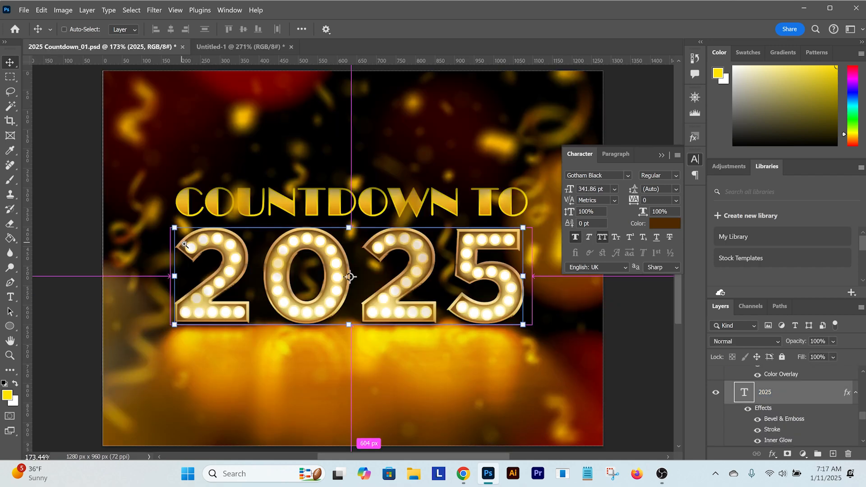
drag(180, 243, 203, 251)
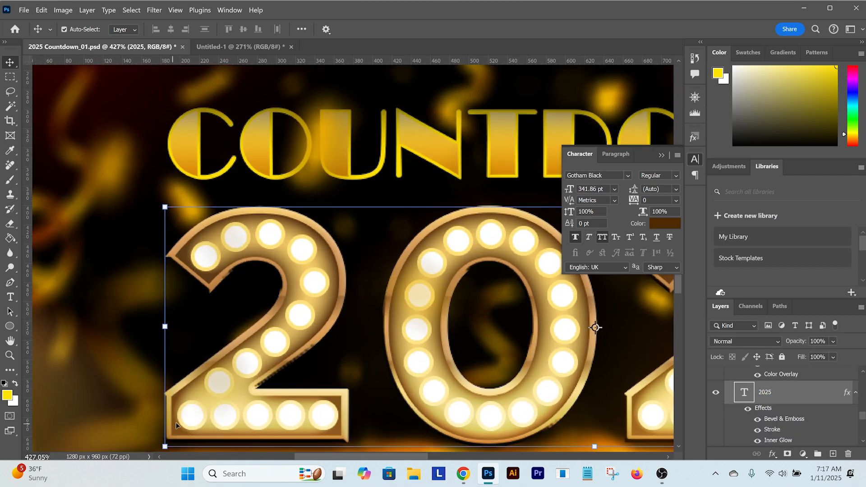
click(259, 48)
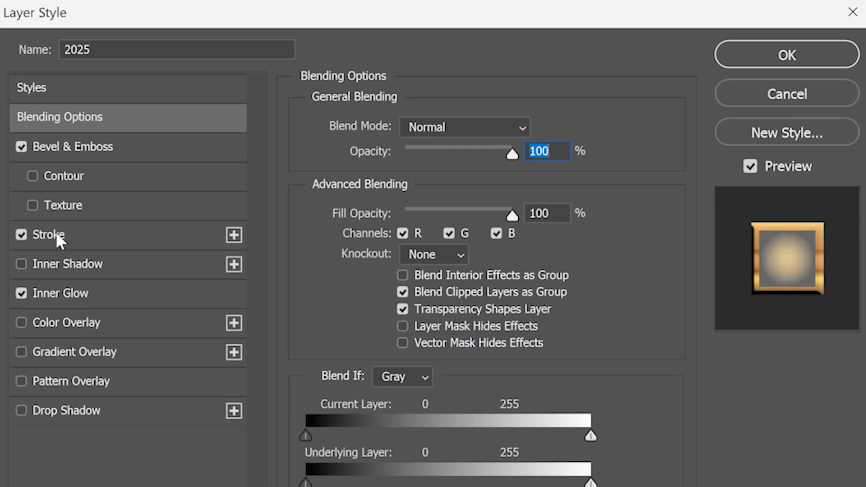
Check the gradient stroke of 2025 in the finished design, and copy its layer style onto the 2025 text in Untitled-1
click(49, 235)
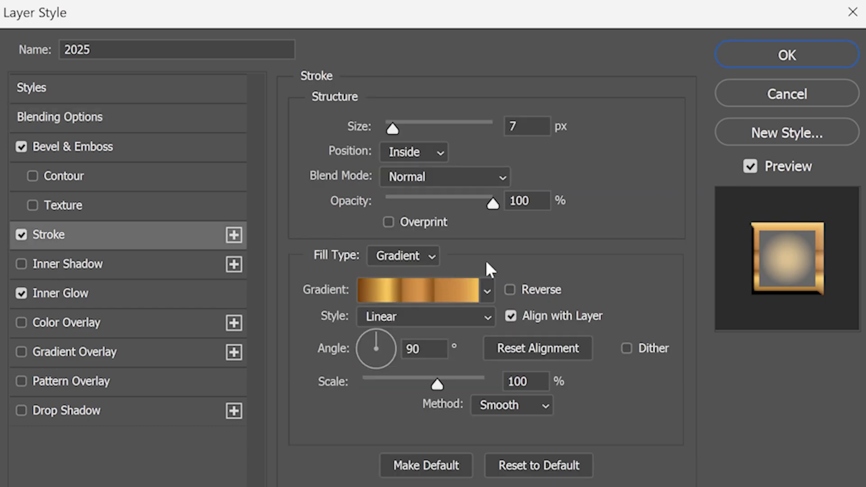
click(762, 94)
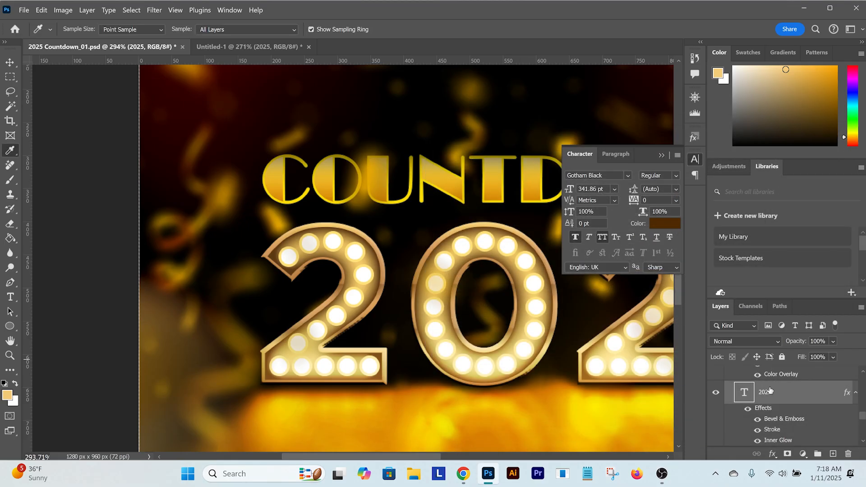
right_click(796, 399)
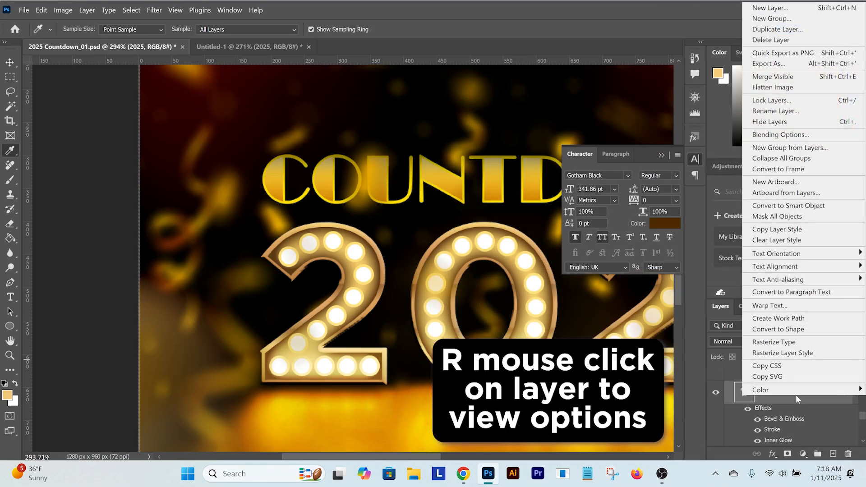
click(777, 230)
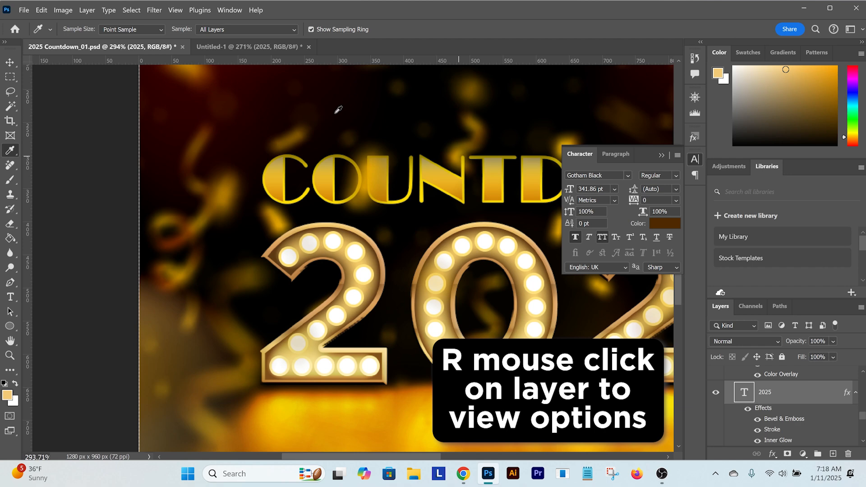
click(242, 48)
right_click(803, 378)
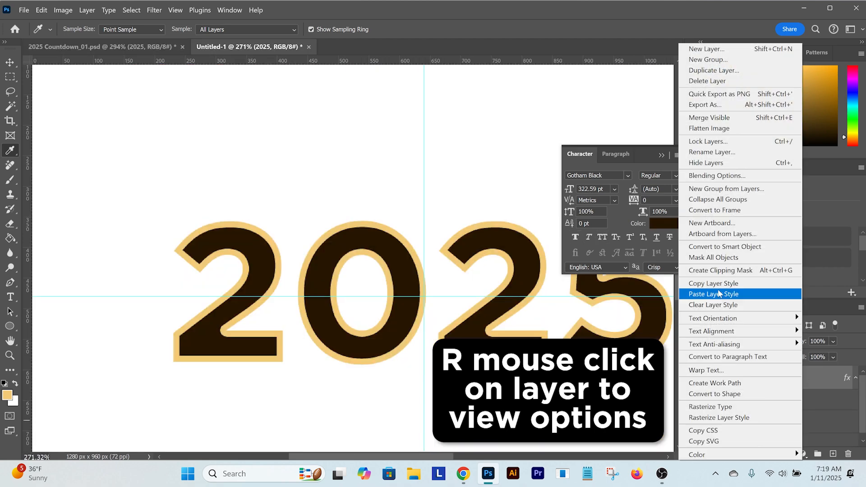
click(716, 295)
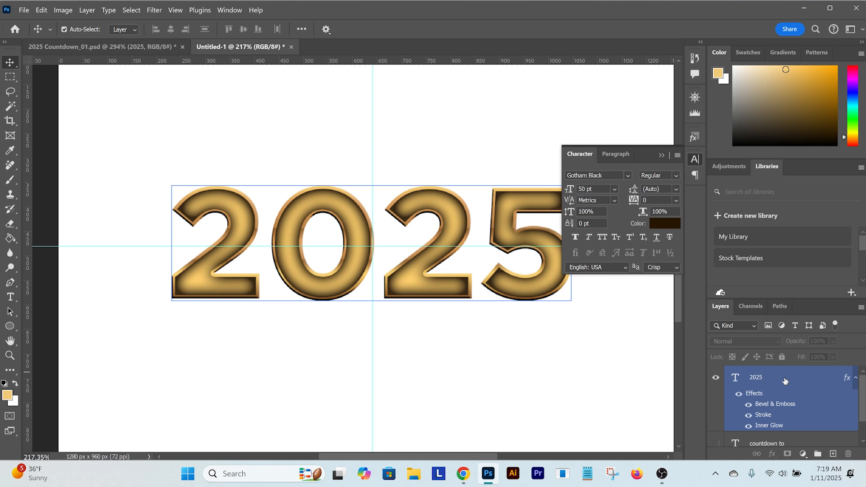
Review the Stroke and Inner Glow settings of the 2025 text in Untitled-1 and compare its lettering with the finished design
double_click(785, 381)
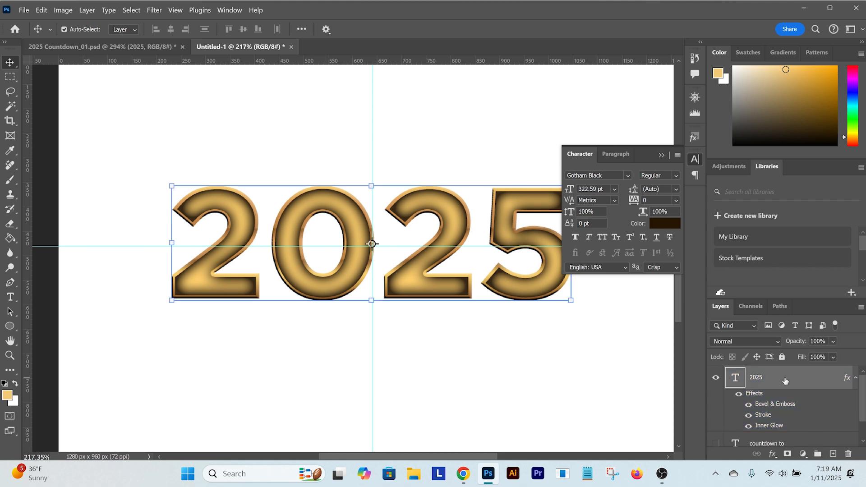
click(457, 247)
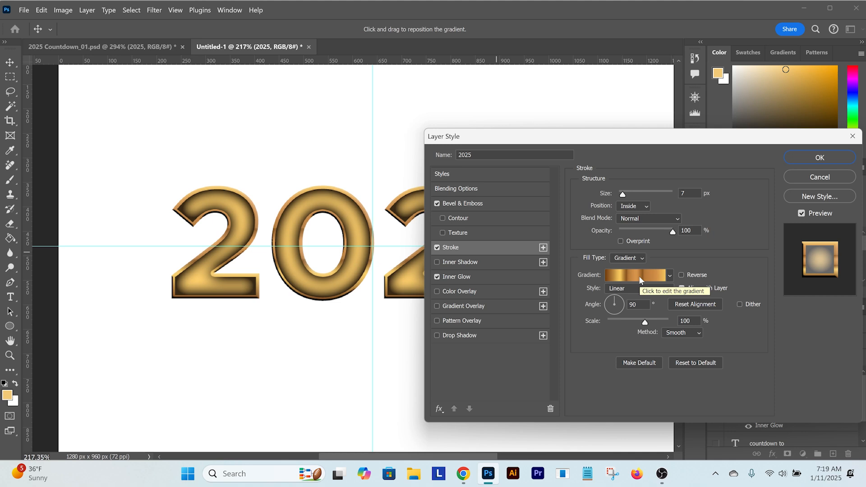
click(465, 277)
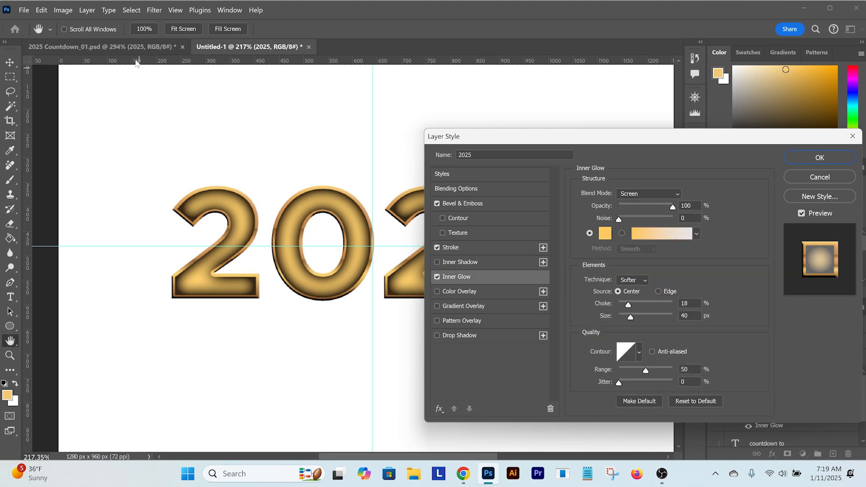
key(Return)
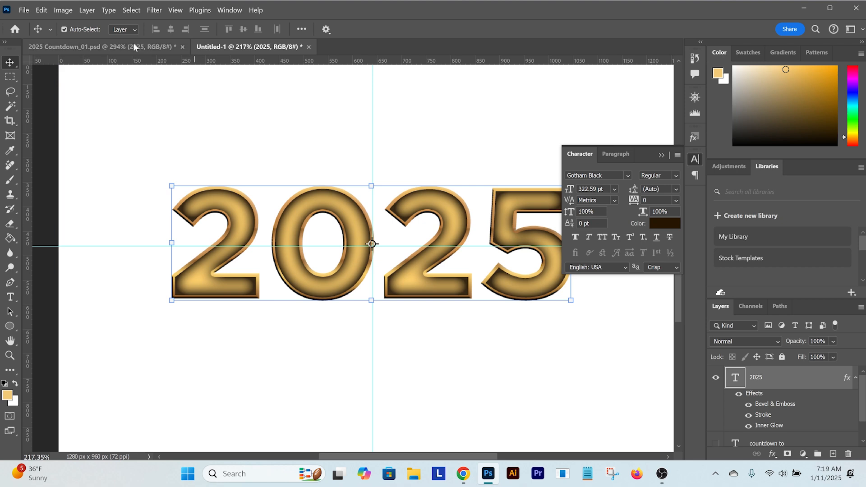
click(100, 46)
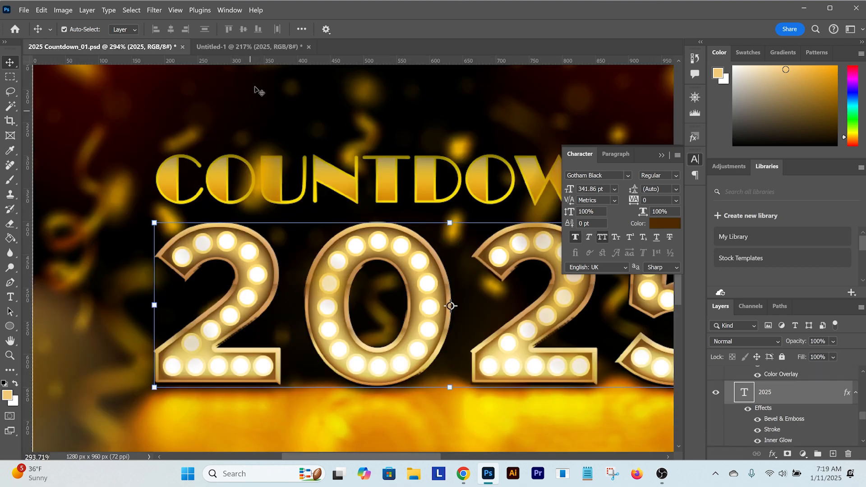
scroll(176, 256, up, 3)
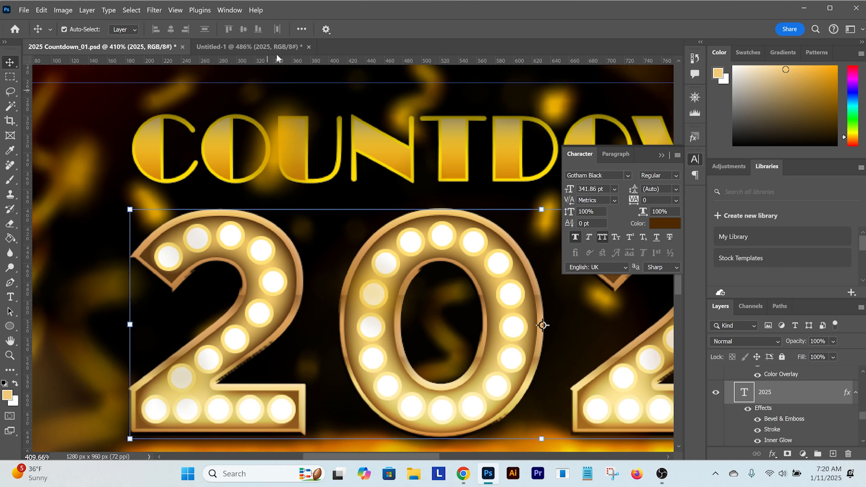
click(253, 47)
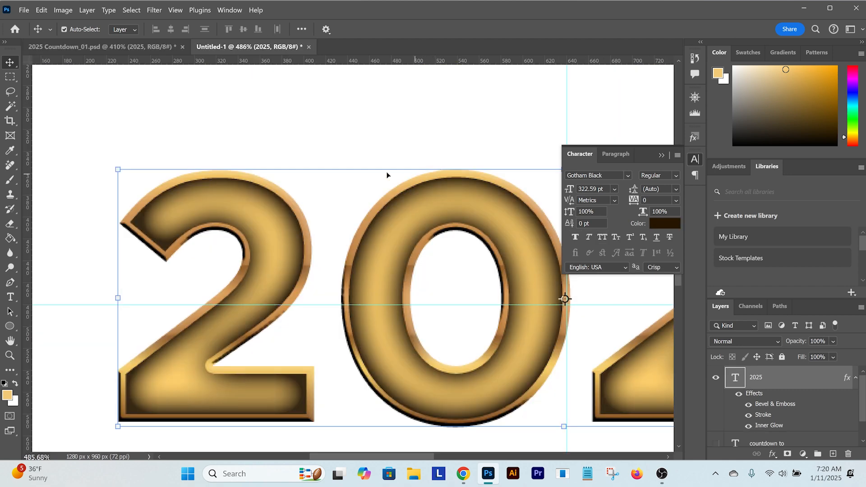
Draw a 30 px circle with the Ellipse tool at the upper tip of the first 2 and fill it white
click(10, 76)
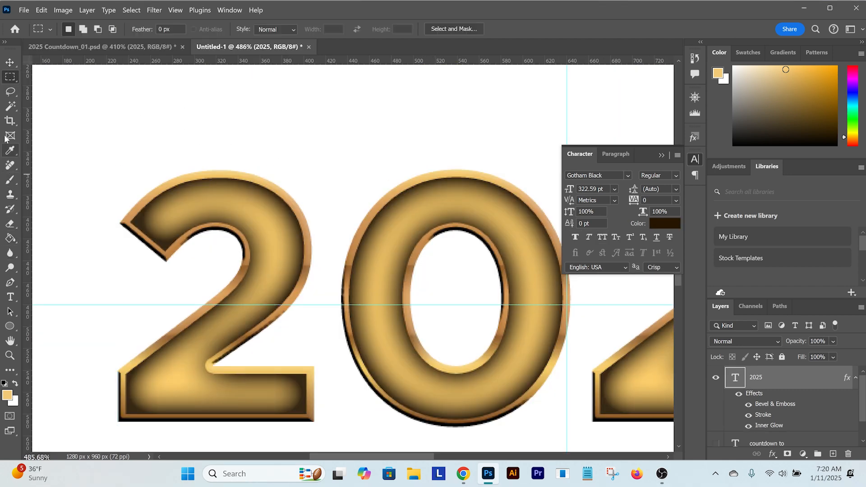
click(13, 330)
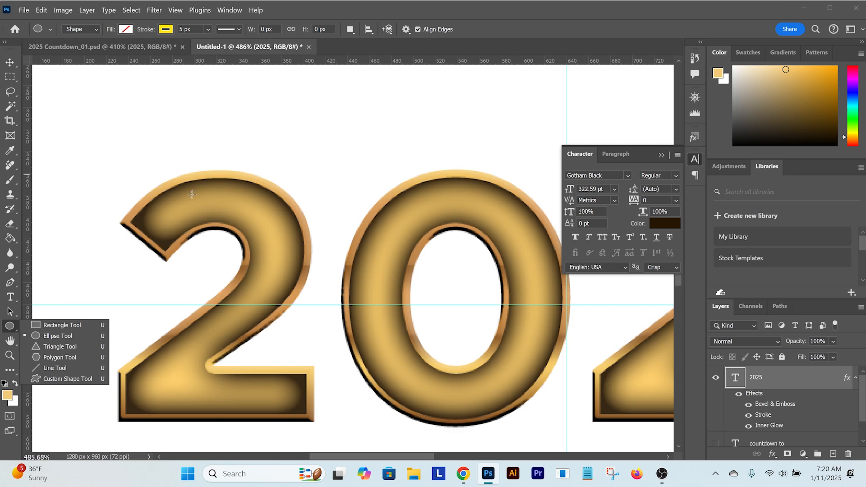
scroll(170, 198, up, 5)
drag(142, 223, 205, 287)
click(605, 216)
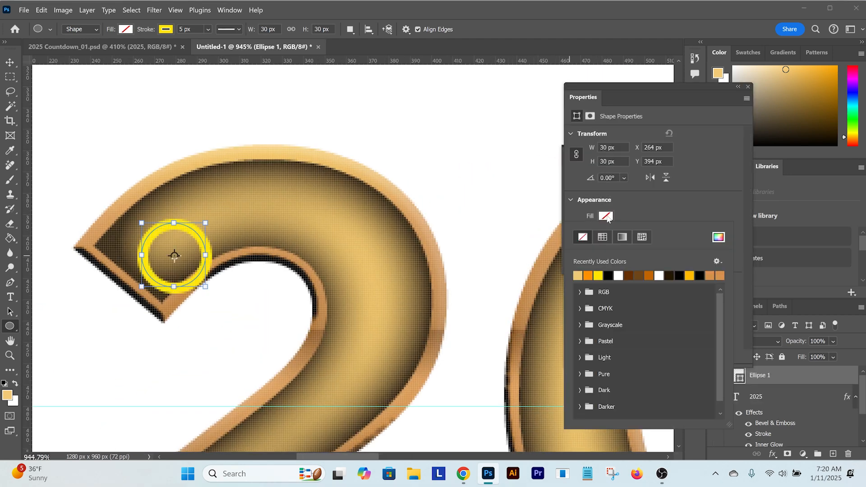
click(621, 274)
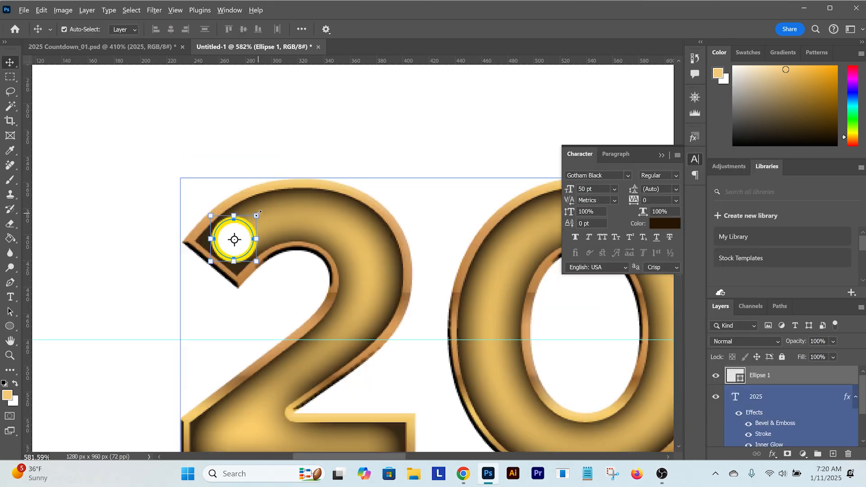
Scale the circle down to about 91% around its centre
key(ctrl+t)
drag(258, 215, 254, 218)
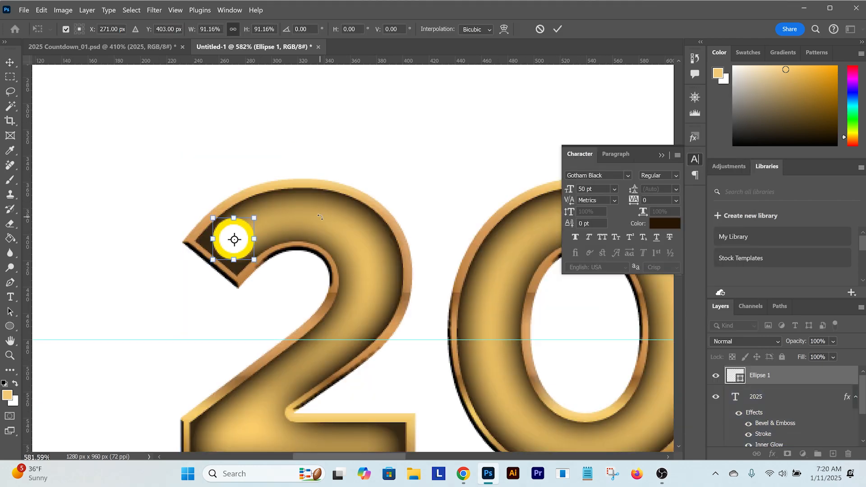
key(Return)
Duplicate the circle three times and space the copies along the upper curve of the first 2
scroll(248, 223, up, 6)
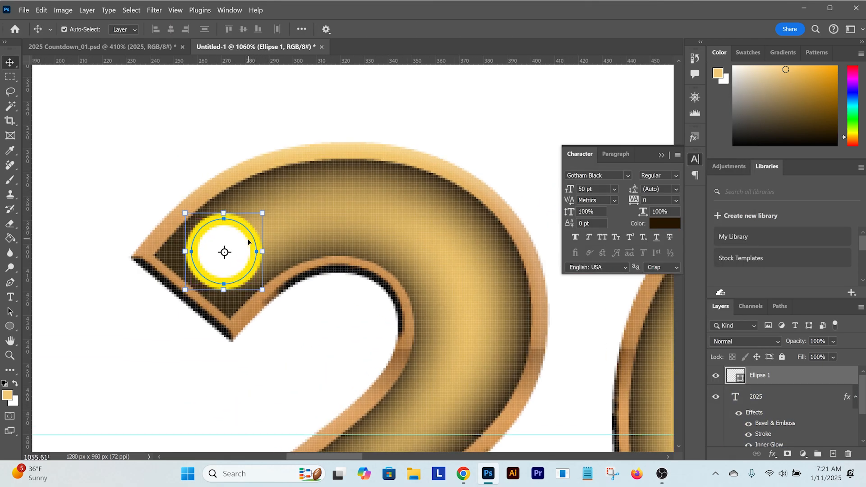
key(ctrl+j)
drag(244, 245, 477, 270)
key(ctrl+j)
key(ctrl+j)
scroll(477, 270, right, 3)
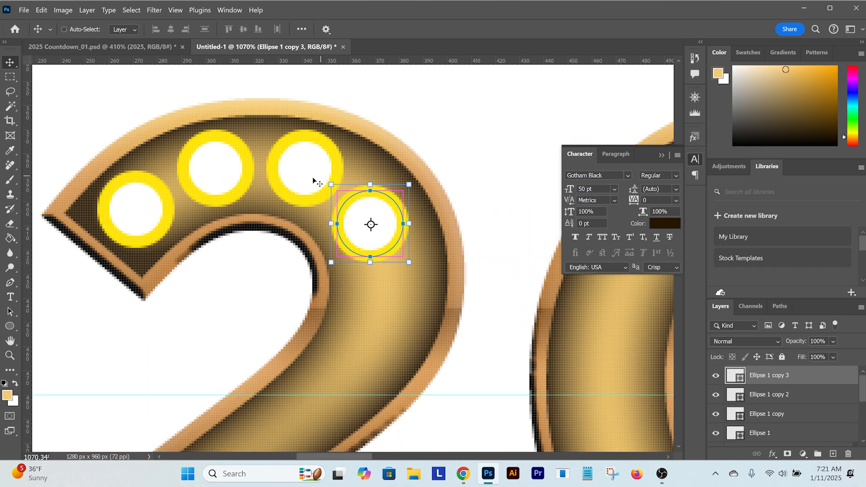
Fine-tune the positions of the third and fourth circles so they follow the curve of the 2
drag(311, 180, 304, 189)
key(Up)
click(378, 242)
key(Down)
key(Down)
key(Right)
key(Right)
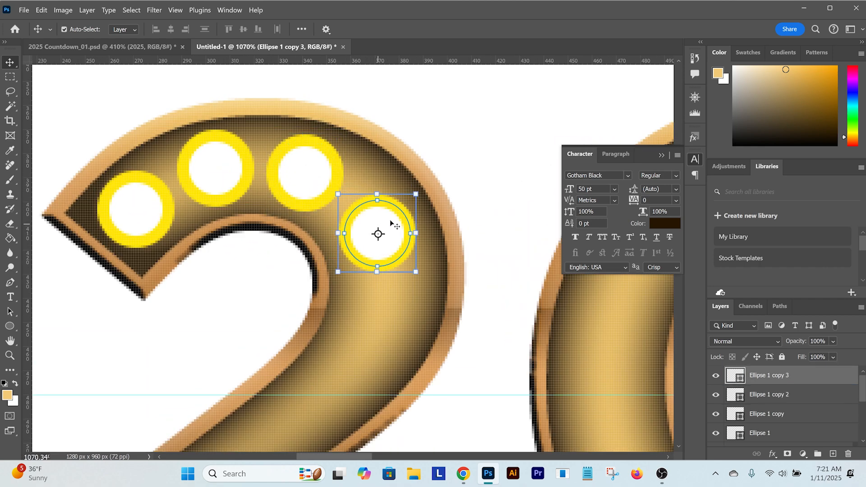
Check the bulb ring colour in the finished design and set the fourth circle's stroke colour to f3cb78 in Untitled-1
scroll(390, 222, down, 2)
click(126, 46)
drag(194, 241, 223, 240)
key(ctrl+Tab)
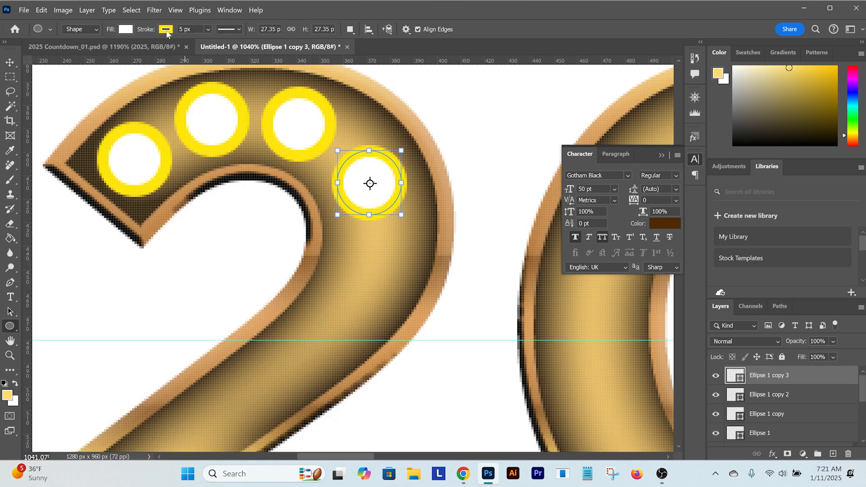
click(166, 30)
click(235, 51)
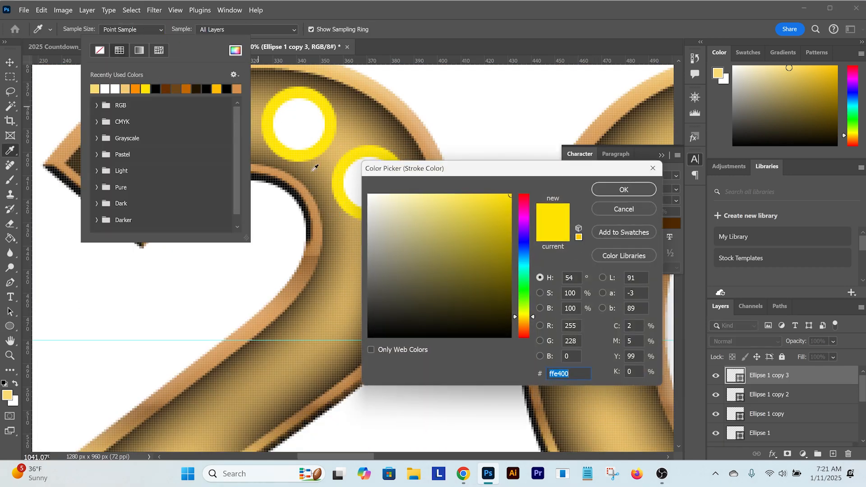
text(f3cb78)
key(Return)
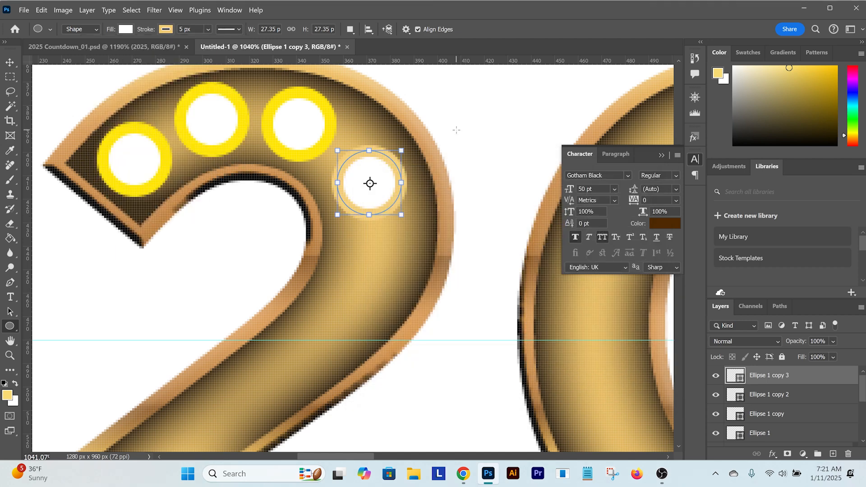
Give the third circle the same f3cb78 stroke colour
key(v)
click(298, 122)
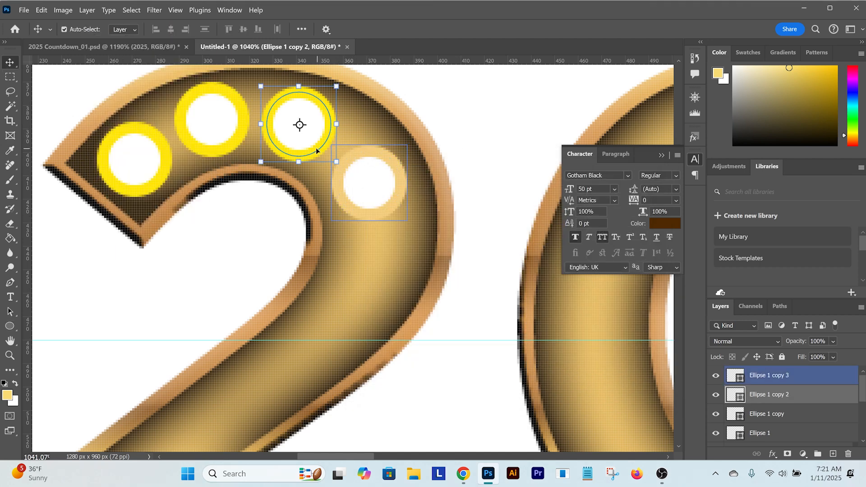
click(9, 327)
click(166, 30)
click(239, 51)
key(ctrl+v)
key(Return)
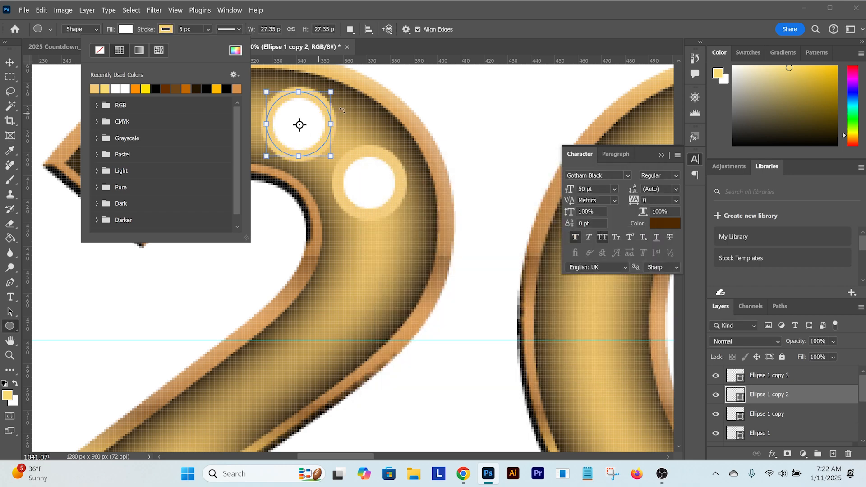
click(478, 92)
key(ctrl+z)
Change the second circle's stroke colour to f3cb78
key(v)
click(212, 119)
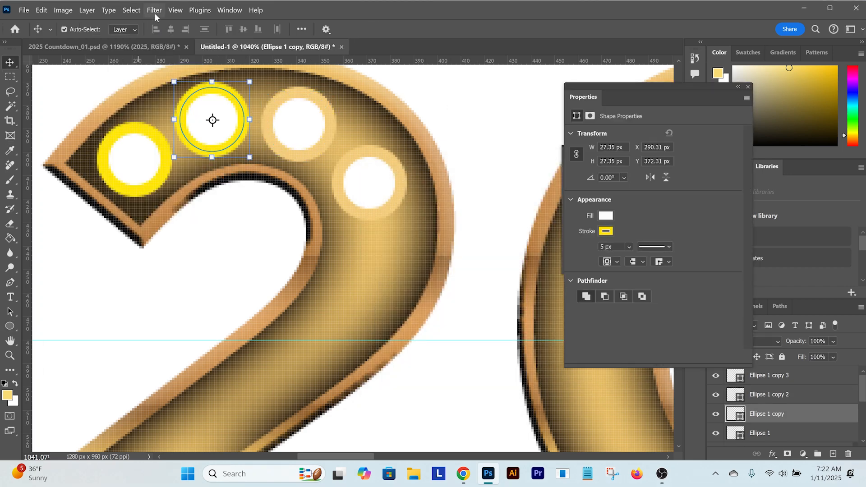
click(605, 231)
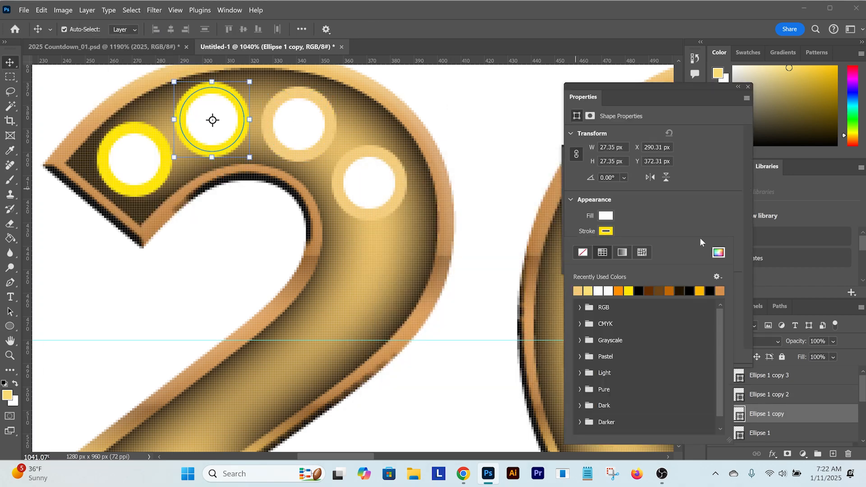
click(719, 251)
key(ctrl+v)
key(Return)
Recolour the stroke of the first circle, at the tip of the 2, to f3cb78
click(134, 159)
click(9, 326)
click(166, 29)
click(235, 51)
key(Return)
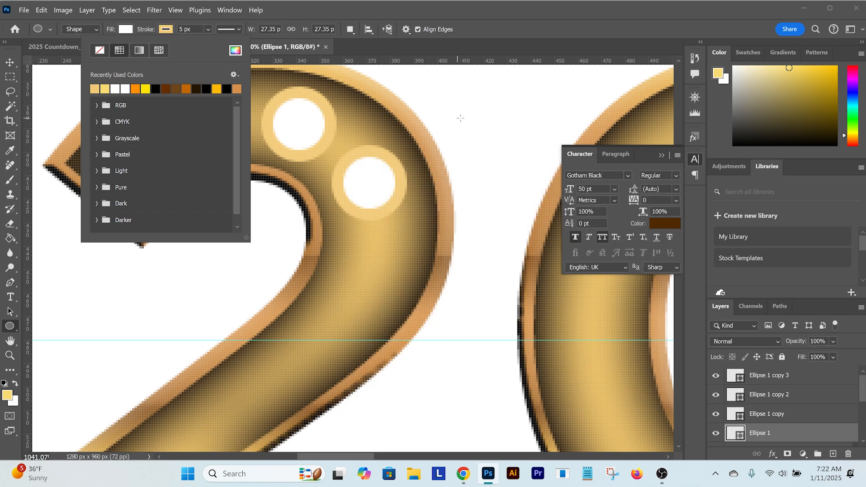
key(Return)
Place a copy of the fourth circle below it on the curve of the 2 and shift the fourth circle slightly up
key(v)
mouse_move(476, 144)
mouse_down()
mouse_move(397, 82)
mouse_move(417, 140)
mouse_up()
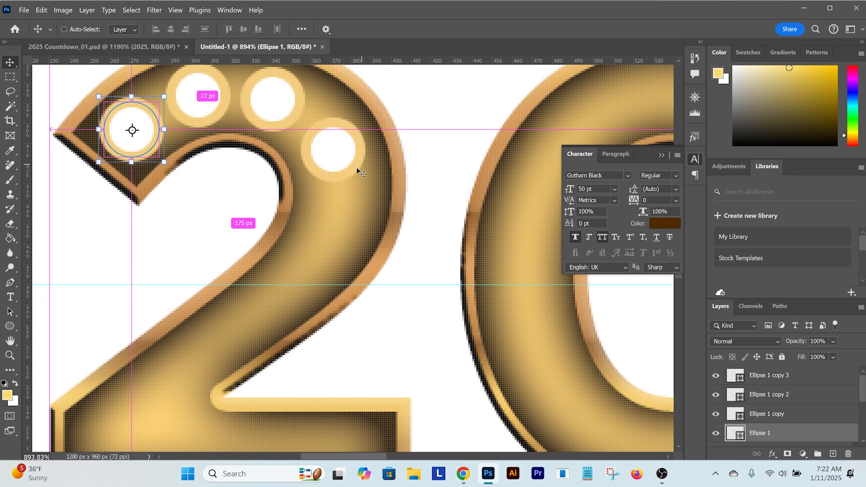
click(340, 169)
drag(345, 211, 352, 239)
click(334, 151)
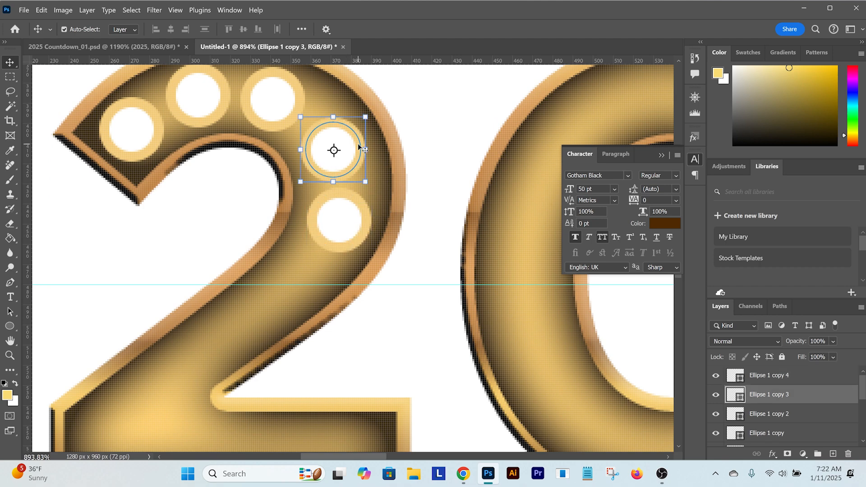
drag(334, 150, 332, 145)
Fill the rest of the first 2 with circle copies, three down the diagonal and four along the base, nudging the selected circles down
click(338, 220)
mouse_move(339, 221)
mouse_down()
mouse_move(297, 283)
mouse_move(238, 325)
mouse_move(469, 129)
mouse_up()
mouse_move(379, 221)
mouse_down()
mouse_move(267, 326)
mouse_move(334, 325)
mouse_up()
drag(335, 326, 470, 326)
shift+click(769, 437)
key(Down)
key(Down)
key(Down)
key(Down)
scroll(474, 322, down, 6)
click(518, 385)
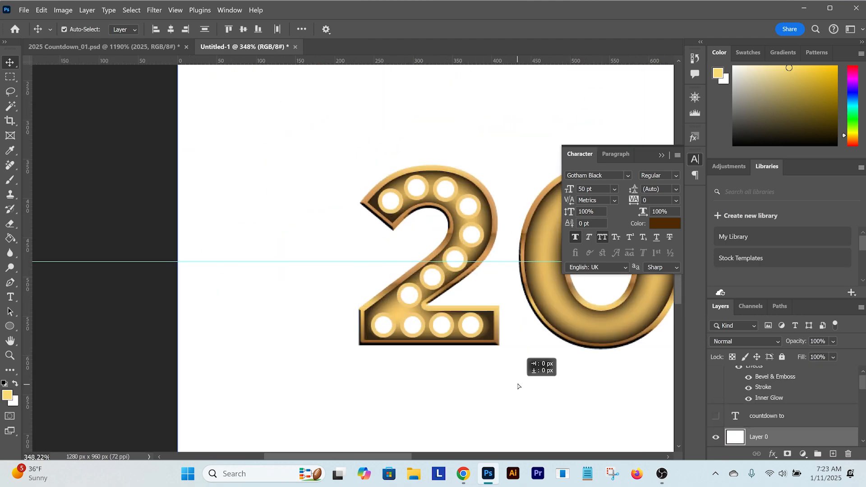
Refine the spacing of the circles on the upper curve of the first 2 and check the bulbs against the whole 2025 text
scroll(450, 278, up, 7)
click(400, 279)
click(464, 228)
click(449, 243)
click(435, 117)
scroll(436, 117, down, 2)
drag(436, 116, 464, 201)
click(398, 149)
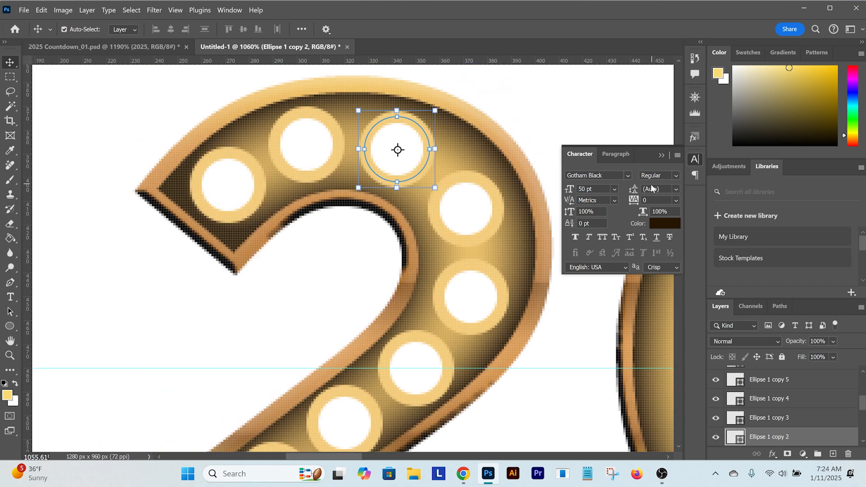
scroll(398, 149, down, 7)
click(284, 266)
scroll(271, 255, up, 4)
drag(322, 253, 309, 244)
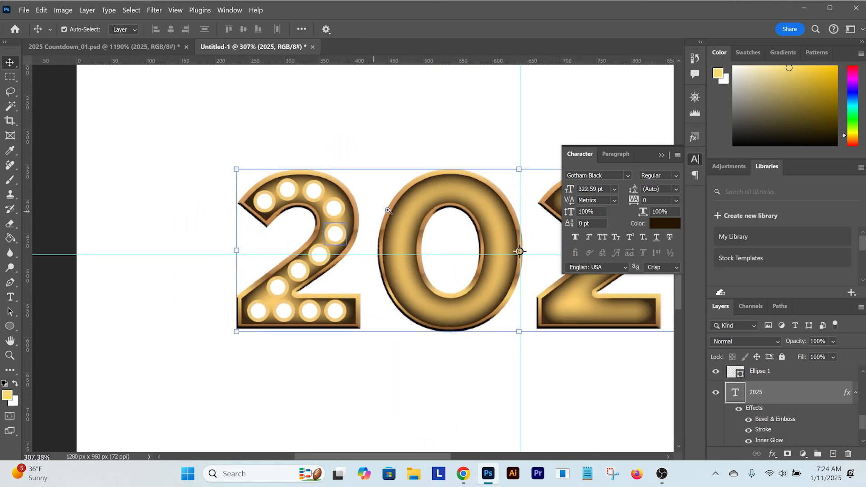
scroll(388, 212, down, 3)
scroll(388, 211, up, 2)
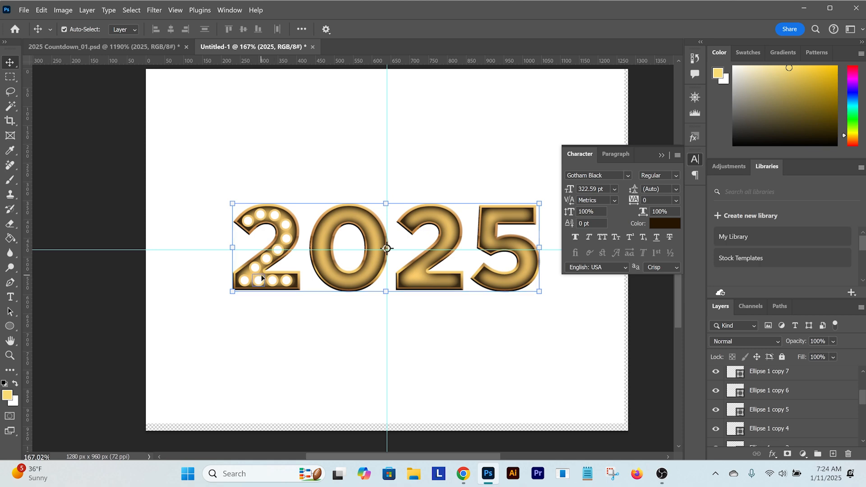
Duplicate all the bulb circles of the first 2 and move the copies horizontally onto the second 2
click(779, 373)
scroll(827, 402, down, 3)
scroll(820, 394, up, 4)
key(shift+Right)
key(shift+Right)
key(shift+Right)
key(shift+Right)
key(shift+Right)
key(shift+Right)
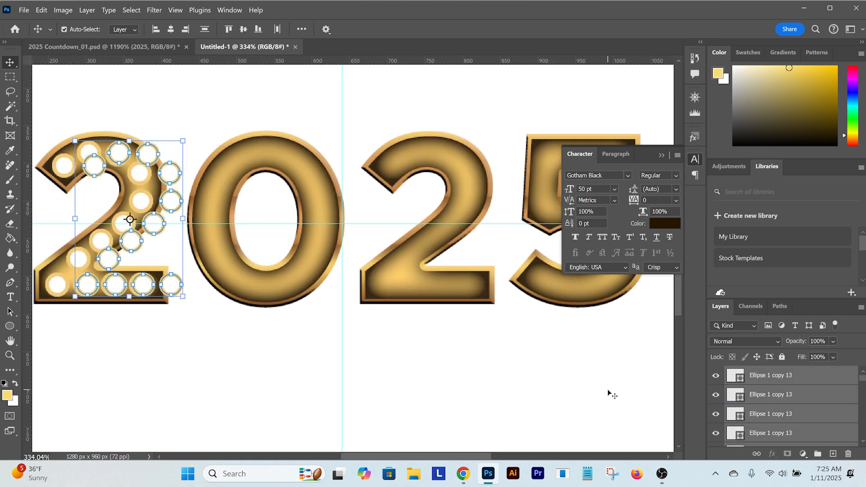
key(shift+Right)
key(shift+Right)
key(shift+Right)
key(shift+Right)
key(shift+Right)
key(shift+Right)
key(shift+Right)
key(shift+Right)
key(shift+Right)
key(shift+Right)
key(shift+Right)
key(shift+Right)
key(shift+Right)
key(shift+Right)
key(shift+Right)
key(shift+Right)
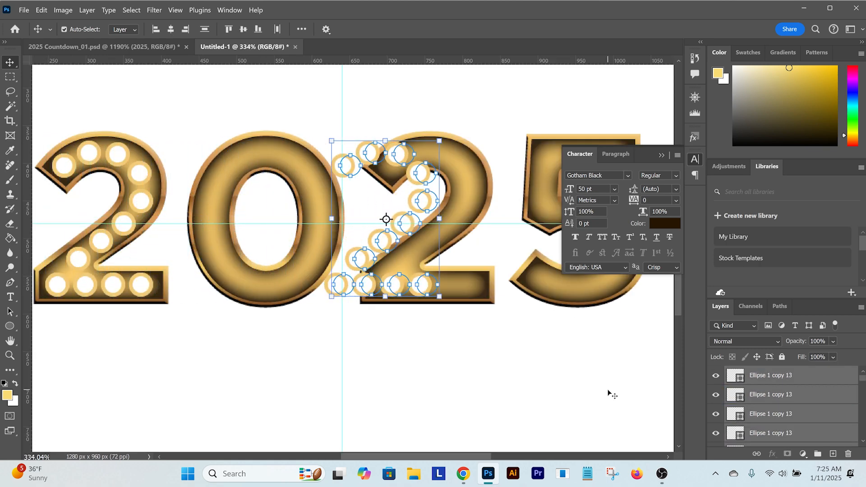
key(shift+Right)
key(shift+Right)
key(shift+Right)
key(shift+Right)
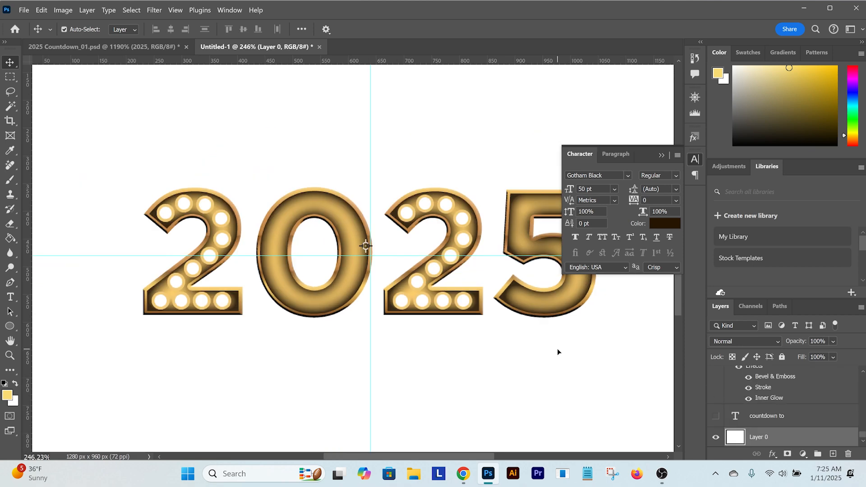
Group all the circle layers of both 2s and name the group lightbulbs_2
scroll(770, 409, up, 4)
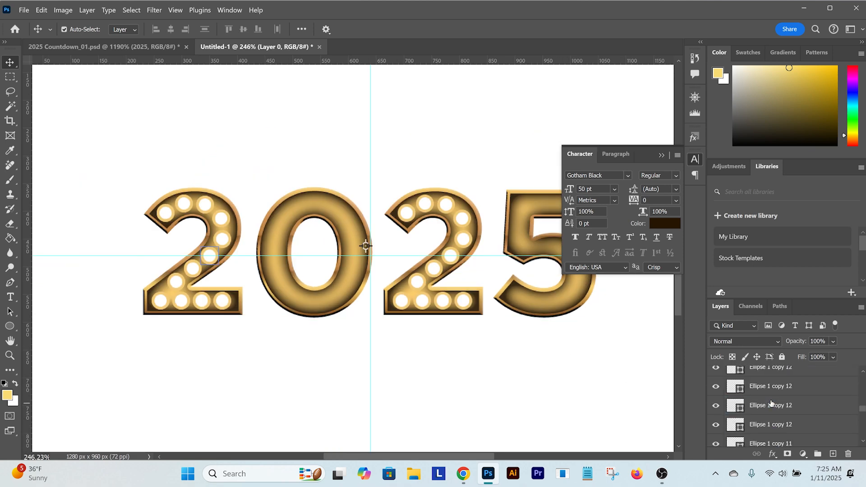
click(775, 392)
scroll(776, 397, down, 3)
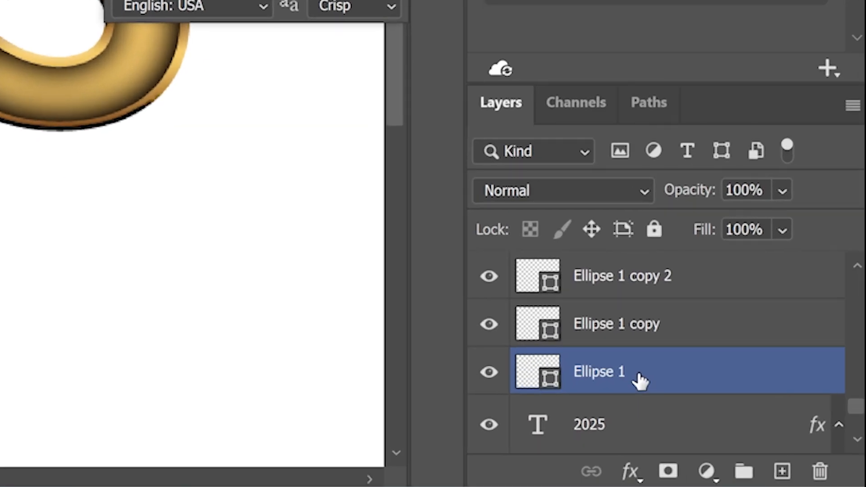
shift+click(776, 418)
key(ctrl+g)
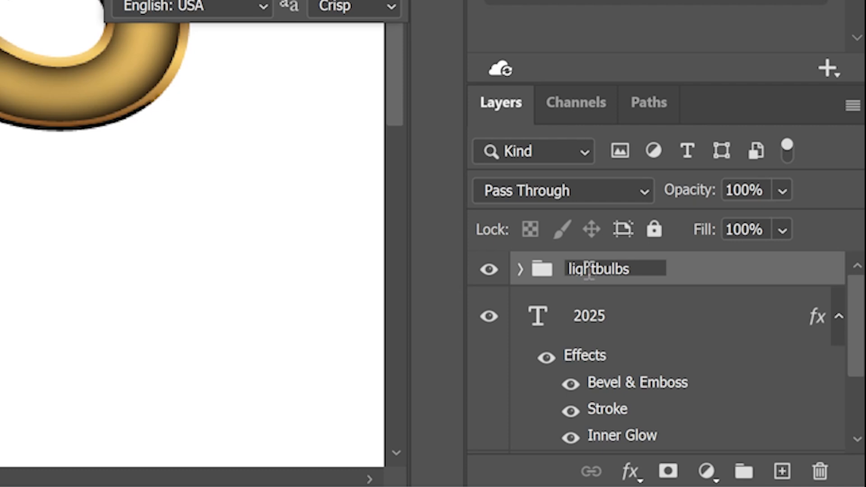
Toggle the visibility of the lightbulbs_2 group to check which circles it contains
click(493, 282)
click(492, 282)
click(492, 282)
click(492, 282)
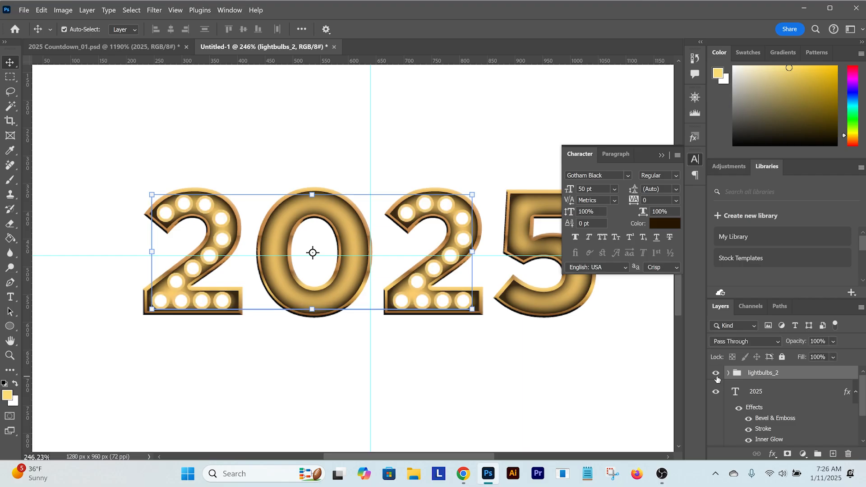
click(715, 373)
click(716, 375)
Duplicate the circle at the tip of the first 2 and place the copy at the top centre of the 0
click(798, 395)
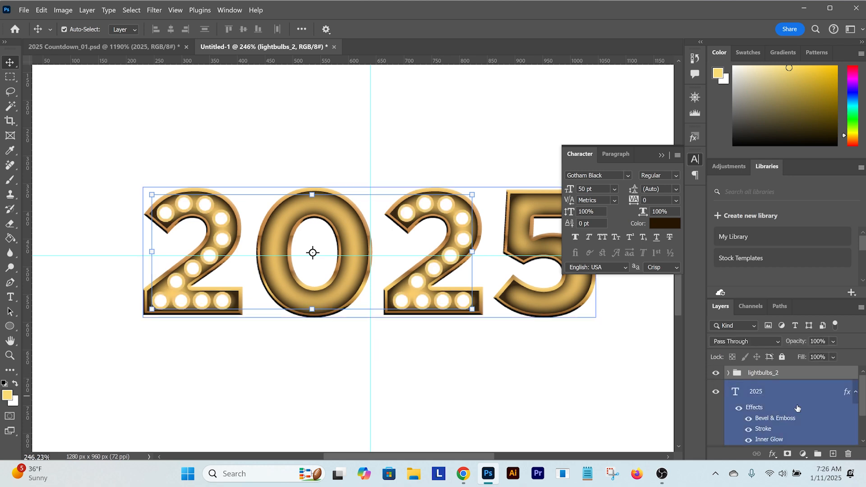
scroll(804, 404, down, 1)
drag(496, 163, 438, 135)
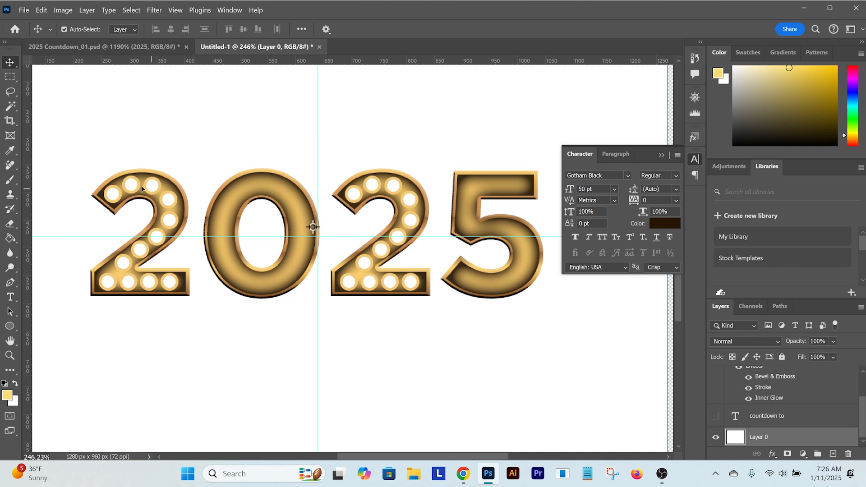
scroll(141, 189, up, 3)
ctrl+click(111, 204)
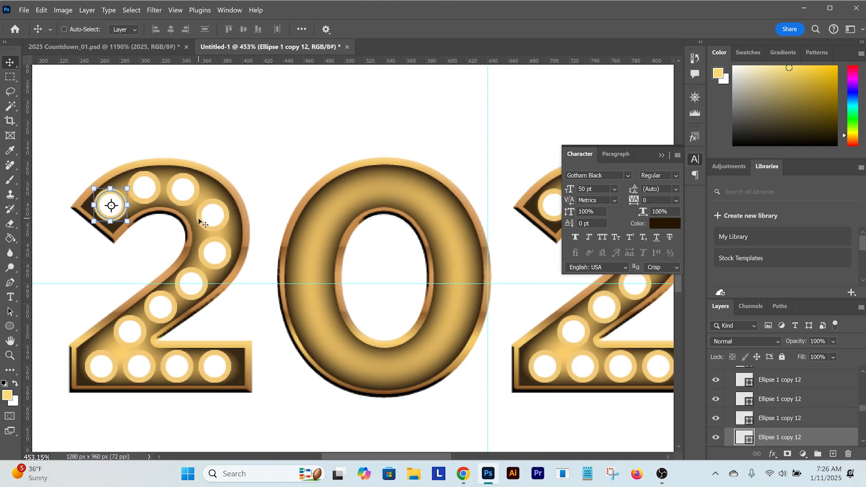
key(ctrl+j)
drag(117, 215, 388, 202)
scroll(413, 173, up, 2)
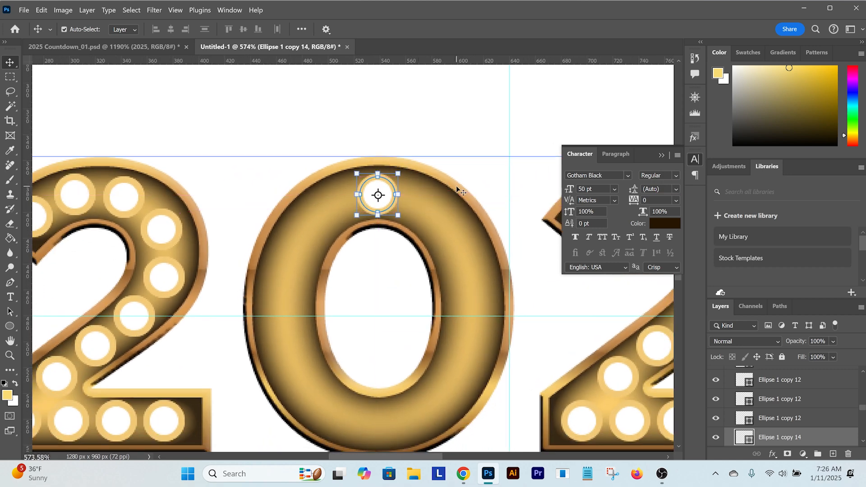
Place a copy of the 0's top circle just to its left, slightly lower along the curve
key(ctrl+j)
scroll(344, 180, up, 3)
drag(413, 162, 350, 181)
key(Right)
Duplicate the 0's second circle and shift the copy left and down onto the upper-left bend of the digit
key(ctrl+j)
key(Left)
key(Left)
key(Left)
key(Left)
key(Left)
key(Left)
key(Left)
key(Left)
key(Left)
key(Left)
key(Left)
key(Left)
key(Left)
key(Left)
key(Left)
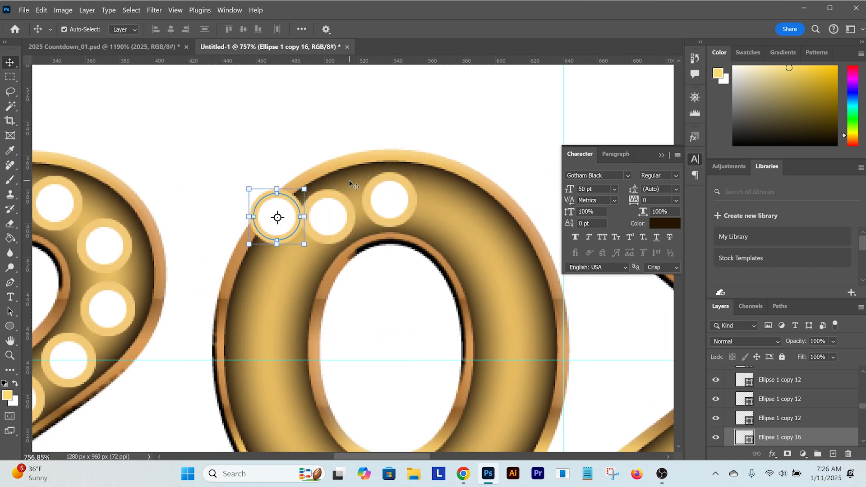
key(Down)
key(Down)
key(Down)
key(Down)
key(Down)
key(Down)
key(Down)
key(Down)
key(Down)
key(Down)
key(Down)
key(Down)
key(Down)
key(Down)
key(Right)
key(Right)
Add a fourth circle copy on the left side of the 0, just above the horizontal guide
key(ctrl+j)
key(Down)
key(Down)
key(Down)
key(Down)
key(Down)
key(Down)
key(Down)
key(Down)
key(Down)
key(Down)
key(Down)
key(Down)
key(Down)
key(Down)
key(Down)
key(Down)
key(Left)
key(Left)
key(Left)
key(Left)
key(Left)
key(Down)
key(Down)
key(Down)
key(Down)
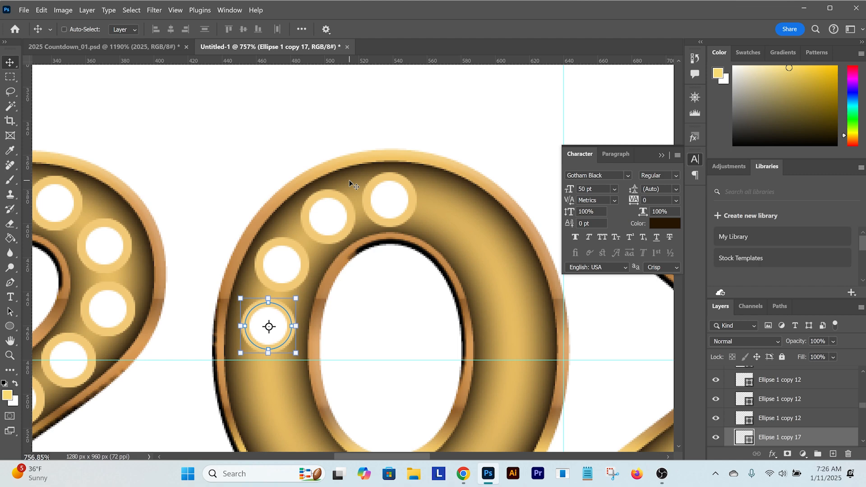
Add a circle copy on the left side of the 0, just below the horizontal guide
scroll(370, 191, down, 3)
key(ctrl+j)
key(shift+Down)
key(shift+Down)
key(shift+Down)
key(shift+Down)
key(Up)
key(Up)
key(Up)
key(Right)
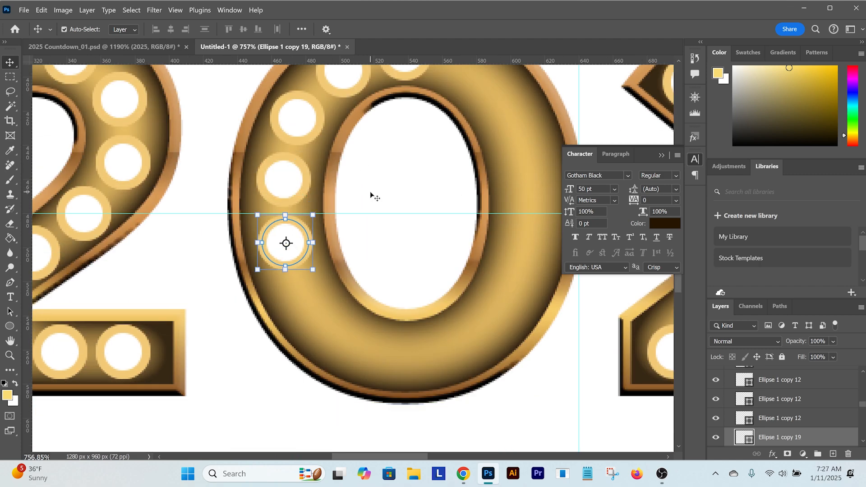
Place the next circle copy lower on the left side of the 0, shifted right to follow the curve
key(shift+Down)
key(shift+Down)
key(Right)
key(Right)
key(Right)
key(Right)
key(Right)
key(Right)
key(Up)
key(Up)
key(Up)
Add a circle copy on the bottom-left curve of the 0 and fine-tune its position within the stroke
key(ctrl+j)
key(shift+Down)
key(shift+Right)
key(shift+Right)
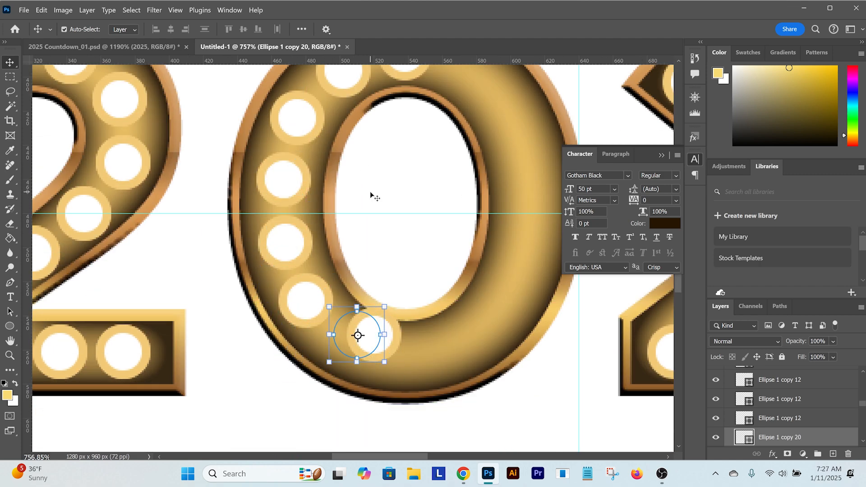
key(shift+Left)
key(shift+Right)
key(shift+Down)
key(Left)
key(Up)
key(Up)
Duplicate the circle at the top of the 0 and move the copy straight down into the bottom of its stroke
scroll(370, 191, up, 2)
click(386, 98)
key(ctrl+j)
key(shift+Down)
key(shift+Down)
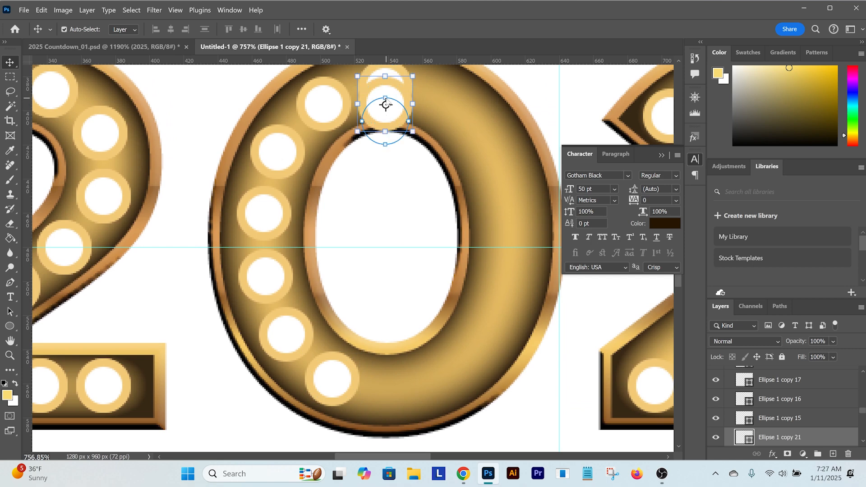
key(shift+Down)
key(shift+Down)
key(shift+Down)
key(shift+Down)
key(shift+Down)
key(shift+Down)
key(shift+Down)
key(shift+Down)
key(shift+Down)
key(shift+Down)
key(shift+Down)
key(shift+Down)
key(shift+Down)
key(shift+Down)
key(shift+Down)
key(shift+Down)
Nudge the circles along the left side of the 0 to even out their spacing and follow the curve
drag(328, 181, 342, 202)
click(338, 125)
drag(295, 172, 301, 171)
drag(286, 232, 287, 230)
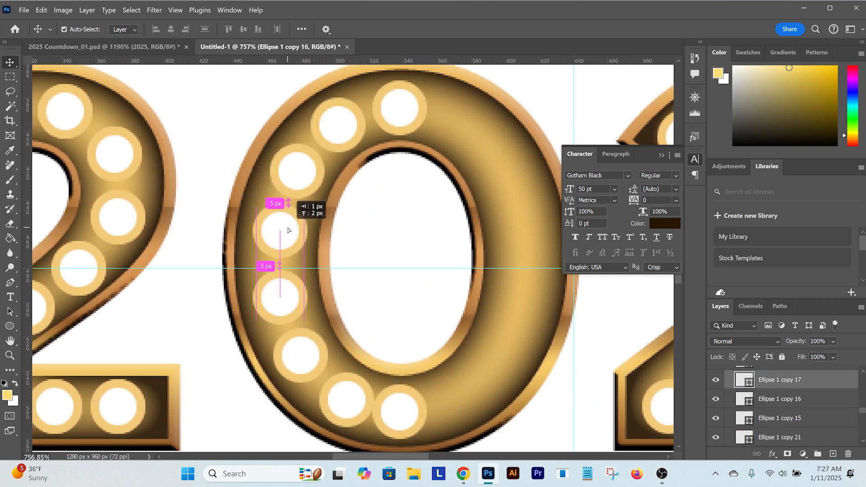
drag(289, 308, 290, 305)
drag(297, 366, 293, 365)
drag(337, 408, 330, 404)
scroll(448, 238, down, 4)
click(491, 420)
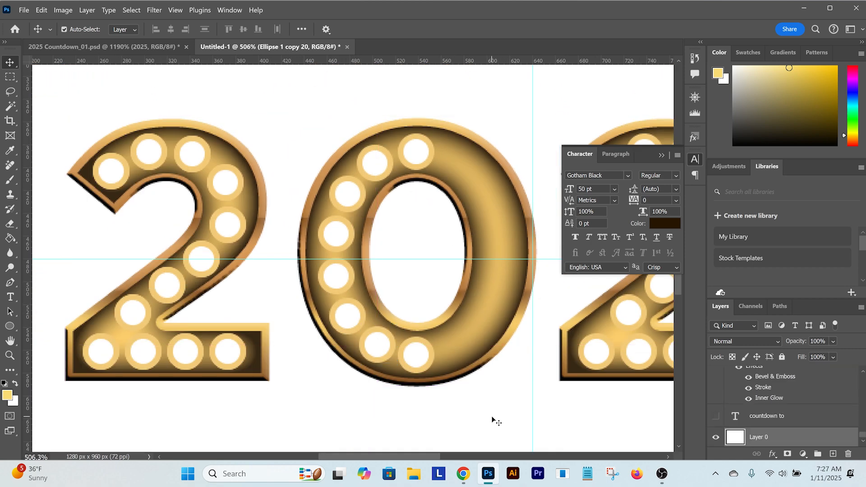
Inspect the layer of the bottom circle in the 0 and toggle the visibility of a circle layer near it
scroll(498, 289, up, 1)
click(416, 354)
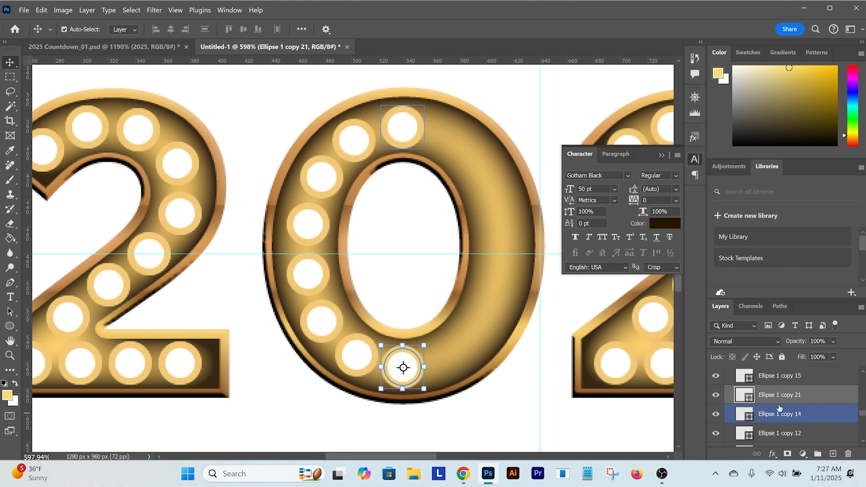
scroll(808, 387, up, 1)
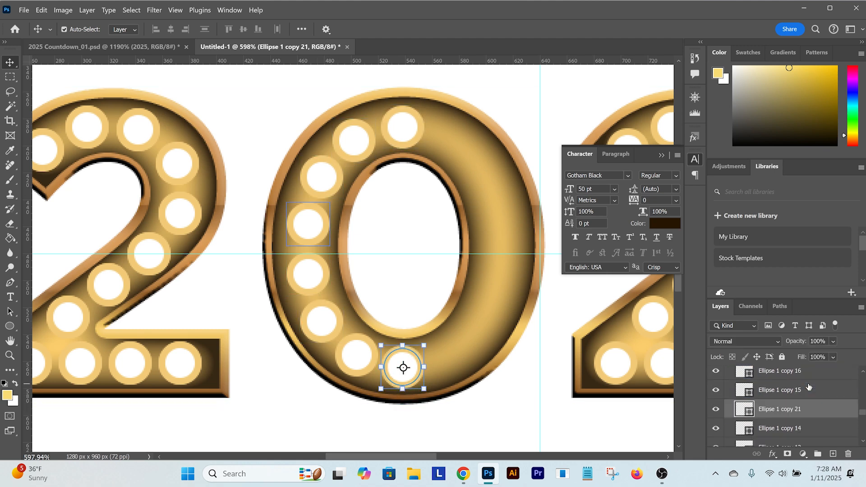
scroll(808, 386, down, 1)
click(716, 435)
click(716, 435)
click(501, 176)
Group the eight circles on the top, left side and bottom of the 0 and name the group lightbulbs_0
click(402, 127)
shift+click(354, 141)
shift+click(321, 177)
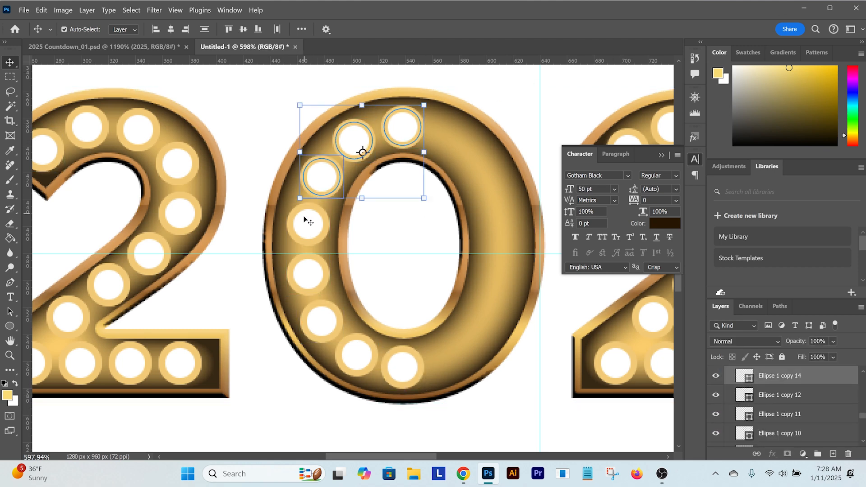
shift+click(308, 224)
shift+click(308, 273)
shift+click(322, 321)
shift+click(357, 354)
shift+click(403, 366)
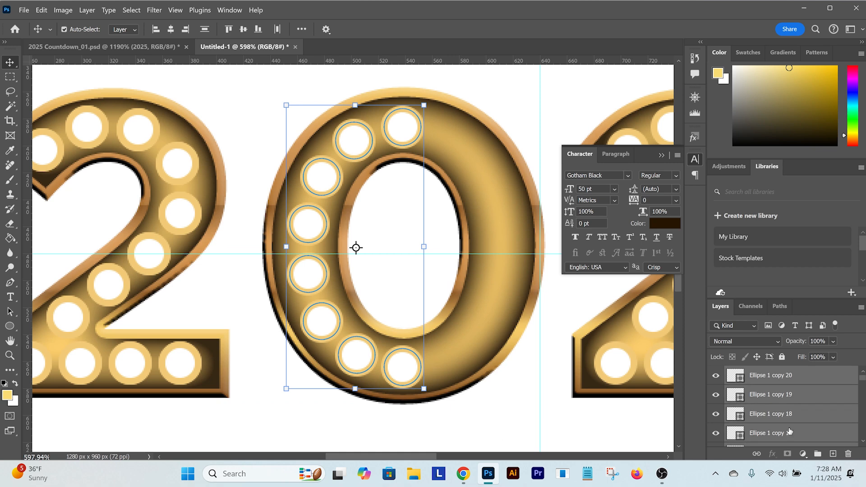
key(ctrl+g)
double_click(755, 373)
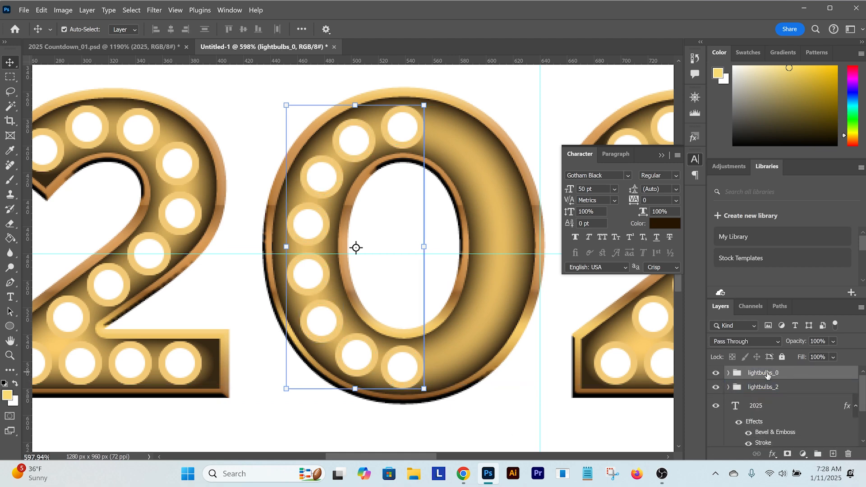
Duplicate all the circles inside the lightbulbs_0 group and flip the copies horizontally
click(728, 372)
click(782, 396)
scroll(787, 404, down, 3)
shift+click(794, 417)
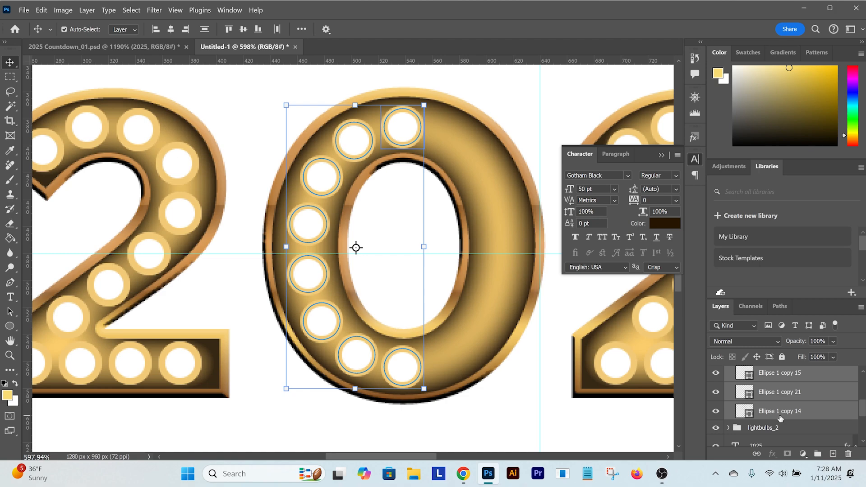
key(ctrl+j)
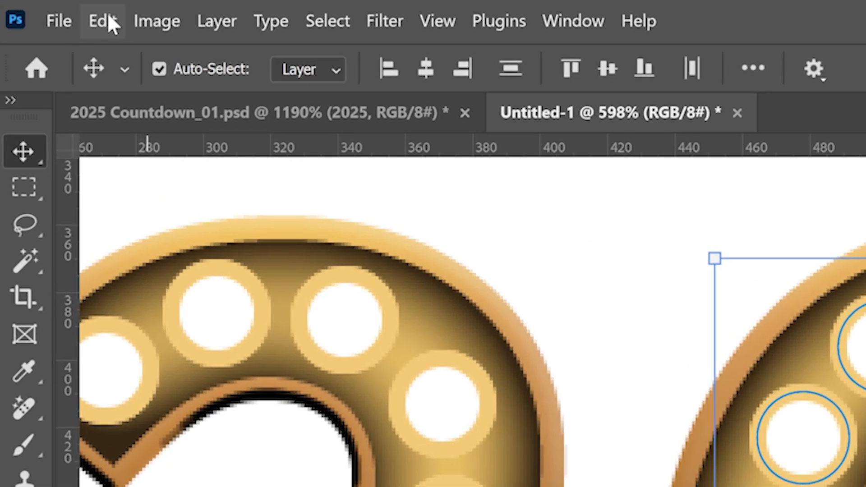
click(108, 16)
mouse_move(422, 233)
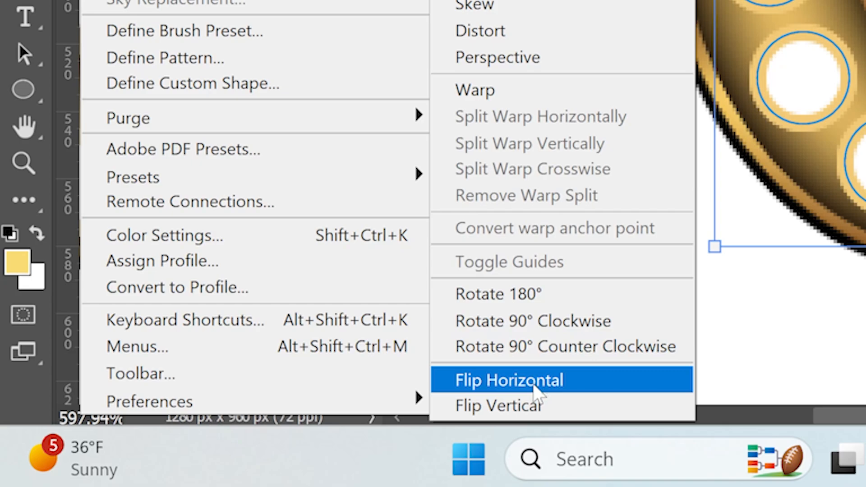
click(534, 386)
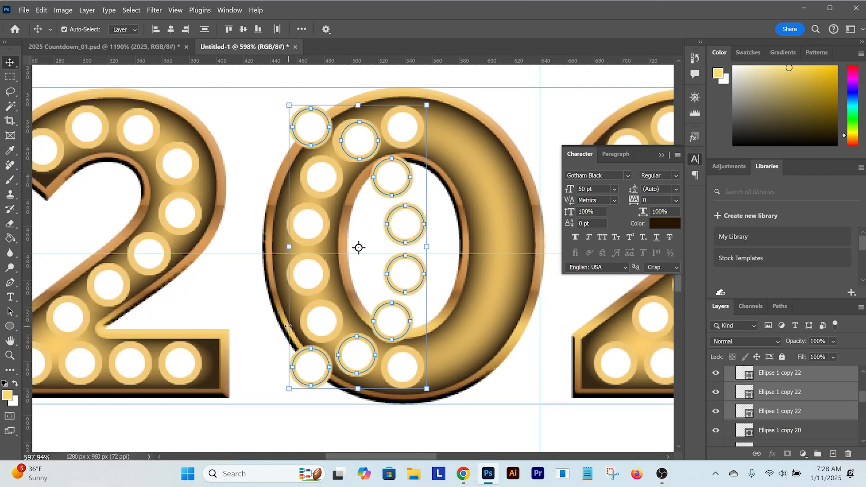
Move the flipped circles horizontally onto the right half of the 0, aligning their end circles with the original top and bottom ones
key(Right)
key(Right)
key(Right)
key(Right)
key(Right)
key(Right)
key(Right)
key(Right)
key(Right)
key(Right)
key(Right)
key(Right)
key(Right)
key(Right)
key(Right)
key(Right)
key(Right)
key(Right)
key(Right)
key(Right)
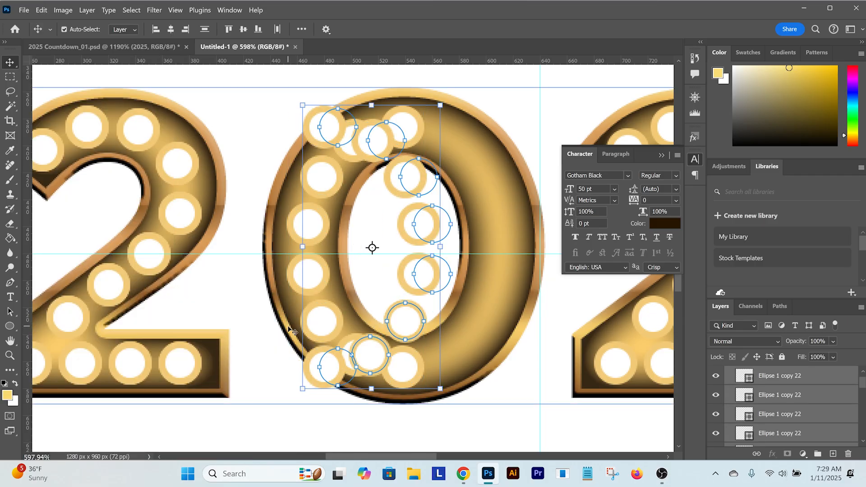
key(Left)
key(Left)
key(Right)
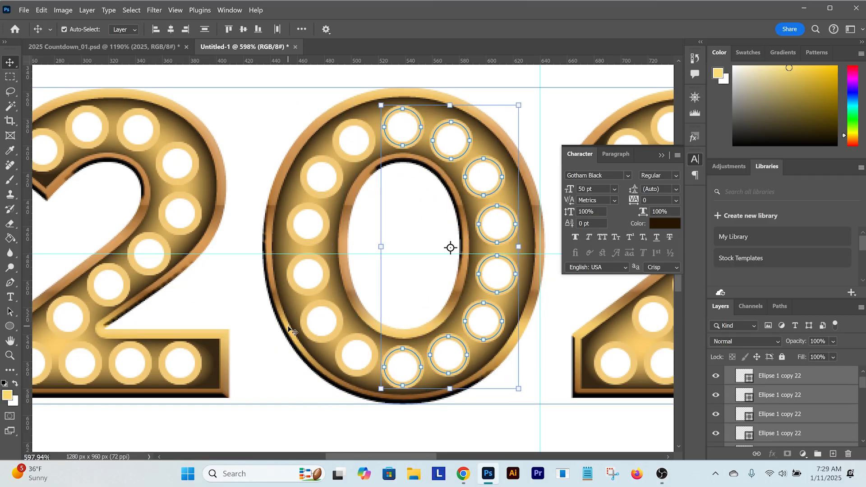
Delete the copied circles overlapping the originals at the top and bottom of the 0, checking that one remains in each spot
click(404, 369)
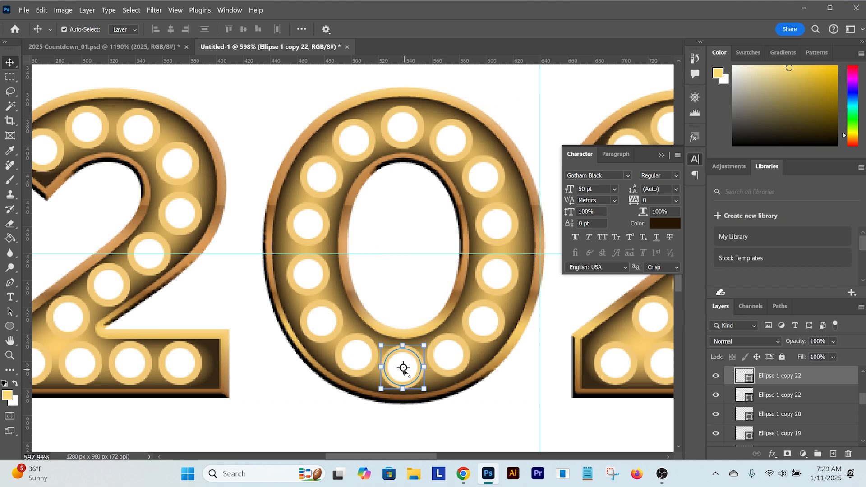
drag(405, 370, 403, 133)
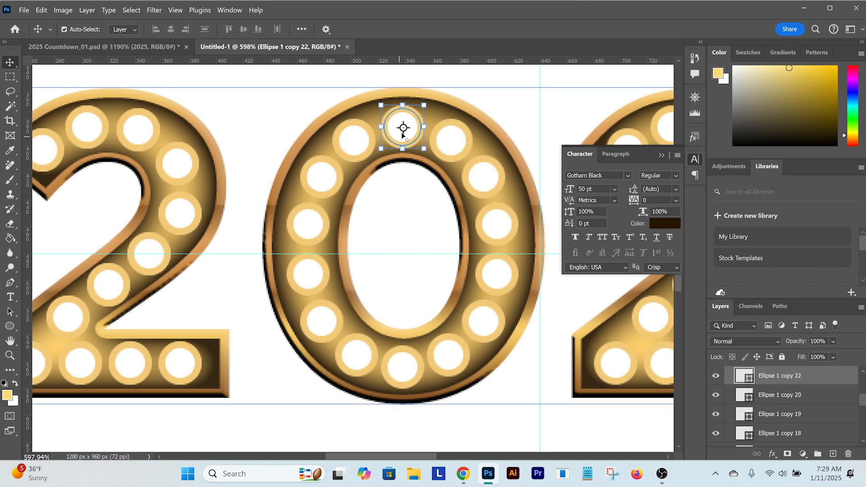
click(463, 434)
click(399, 378)
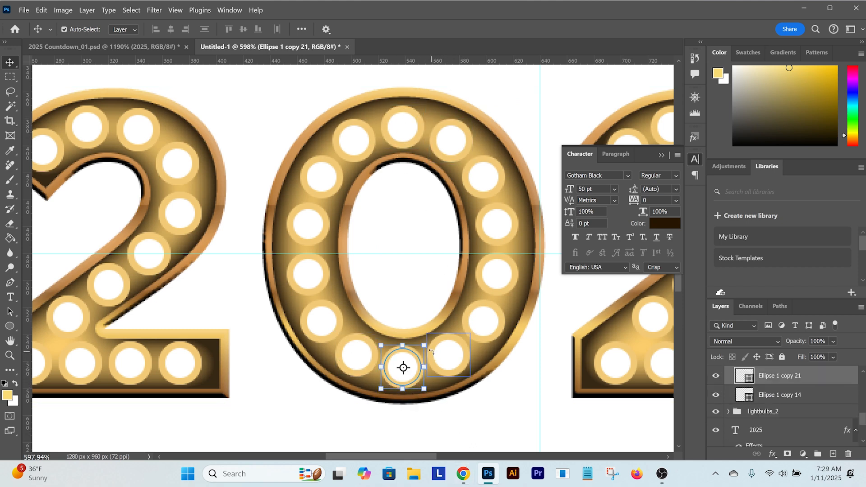
key(Delete)
key(ctrl+z)
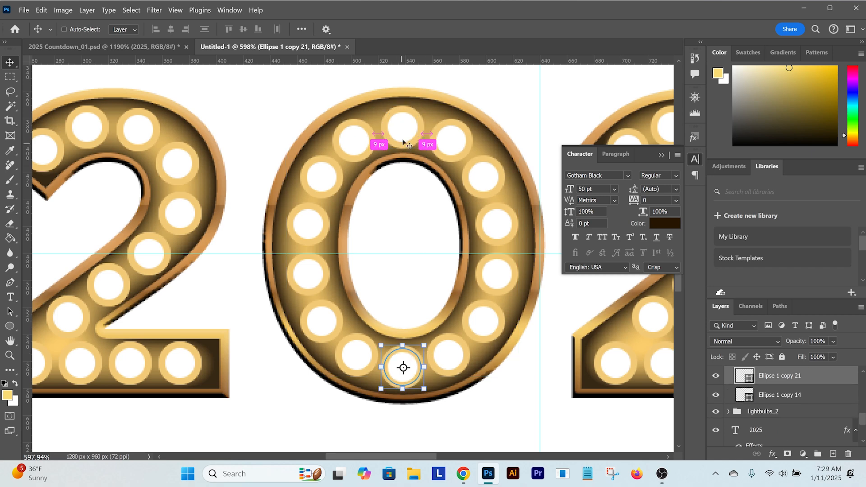
click(403, 138)
key(Delete)
key(ctrl+z)
click(495, 427)
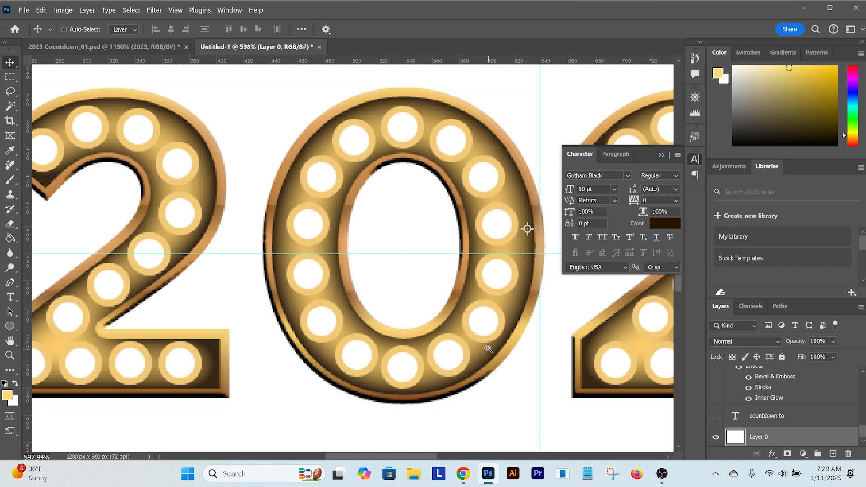
Select the lightbulbs_0 group and collapse it
drag(488, 348, 384, 317)
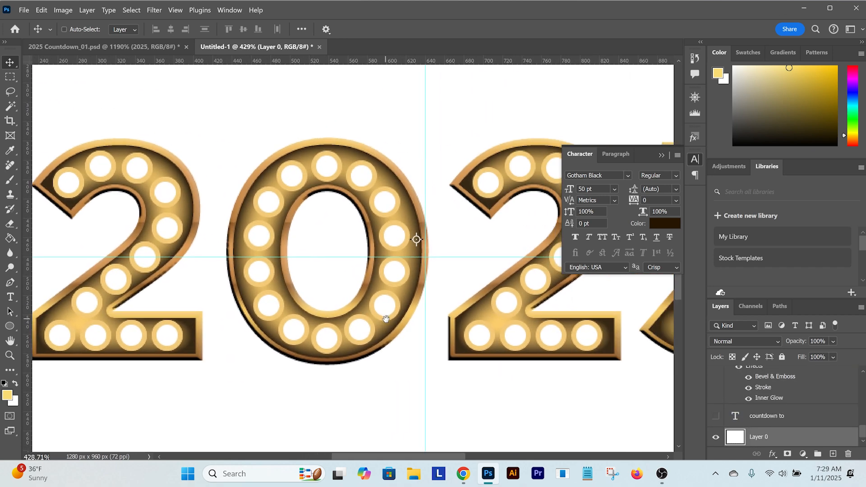
scroll(773, 440, up, 10)
click(773, 441)
click(751, 373)
click(728, 372)
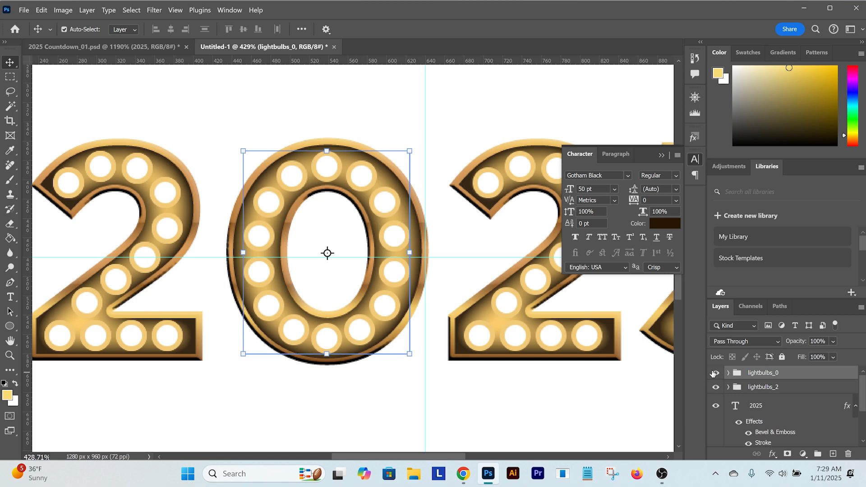
Group all the circles on the second 2 inside lightbulbs_2 and name the group 002
scroll(586, 358, down, 4)
drag(596, 354, 364, 329)
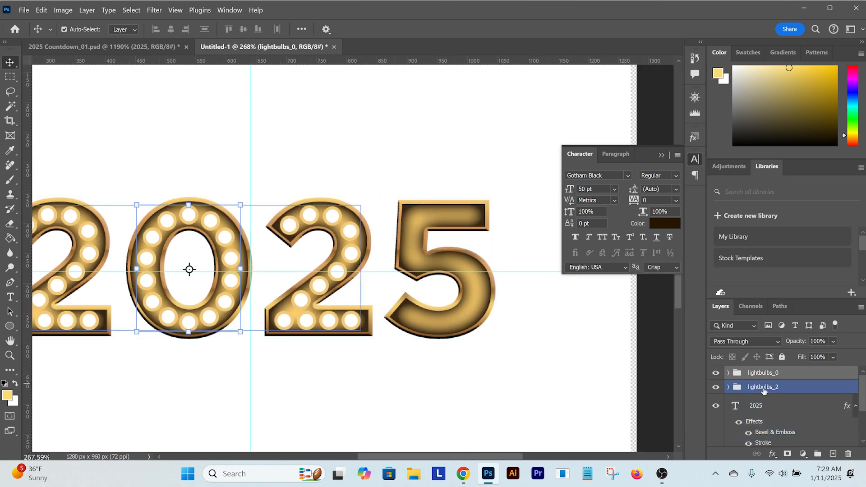
click(289, 224)
key(ctrl+t)
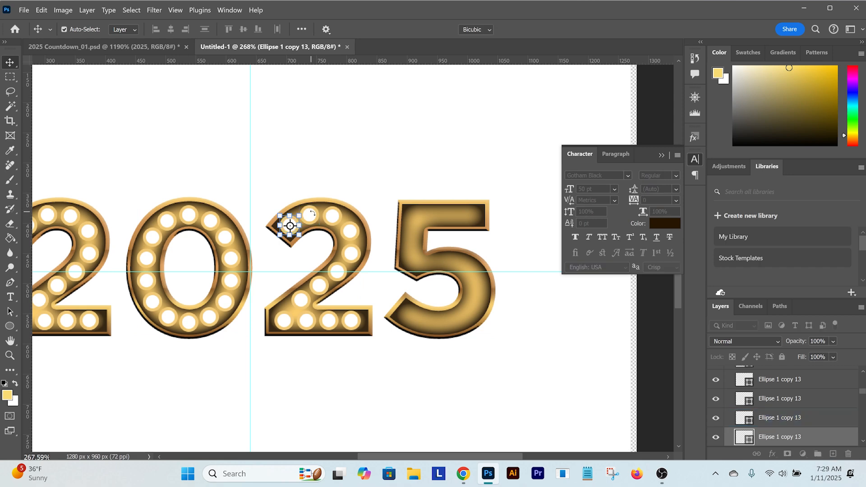
scroll(298, 211, up, 2)
scroll(328, 205, up, 2)
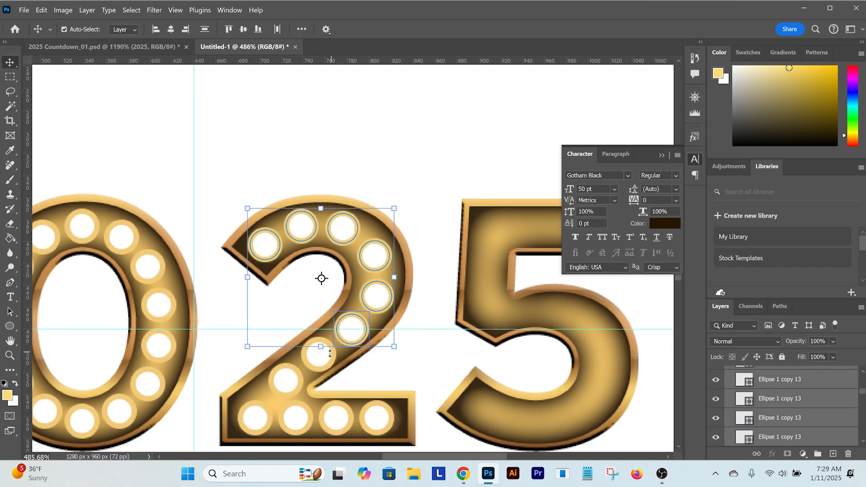
shift+click(323, 362)
shift+click(286, 380)
shift+click(254, 418)
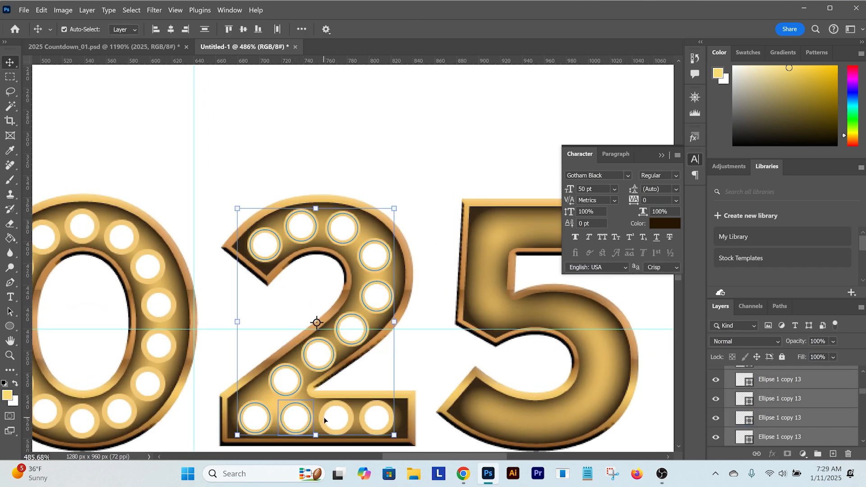
click(818, 454)
click(803, 419)
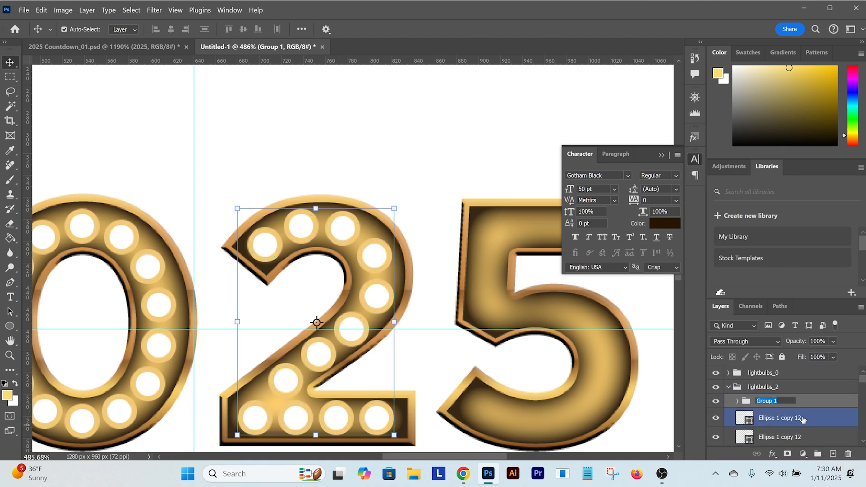
click(797, 423)
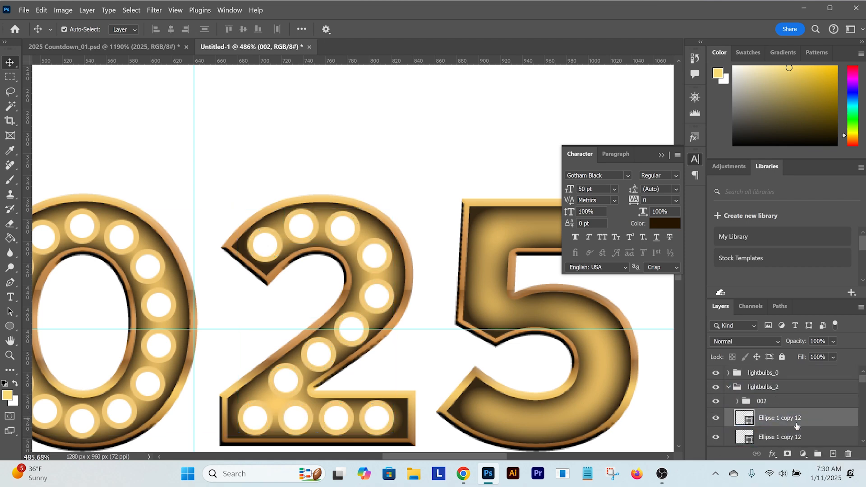
Group the remaining circles of lightbulbs_2, those on the first 2, and name the group 02
scroll(798, 425, down, 4)
scroll(798, 426, down, 10)
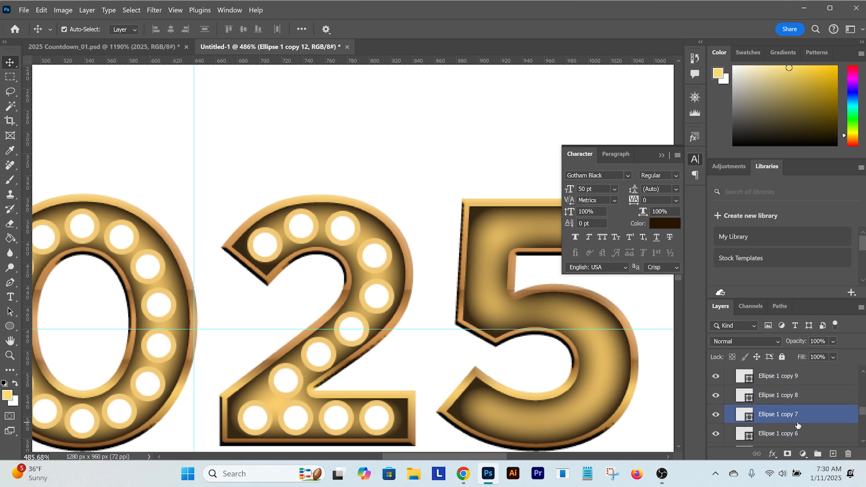
click(787, 420)
shift+click(788, 409)
drag(787, 409, 817, 453)
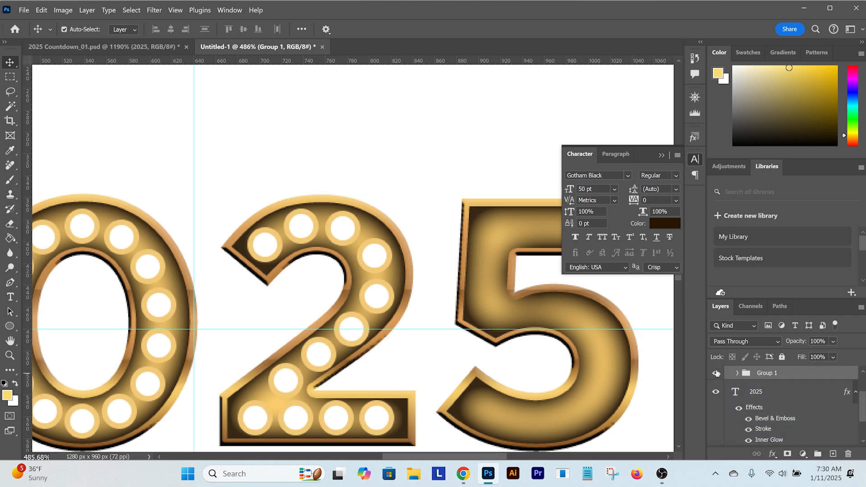
key(ctrl+1)
key(ctrl+0)
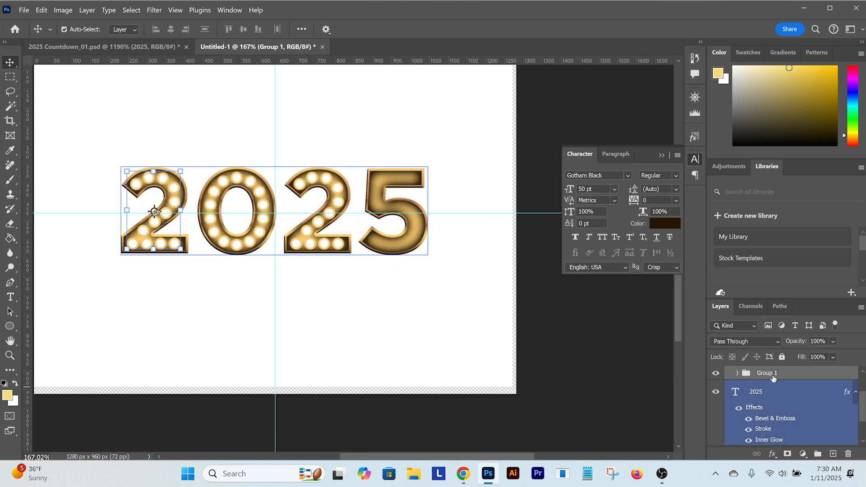
key(Return)
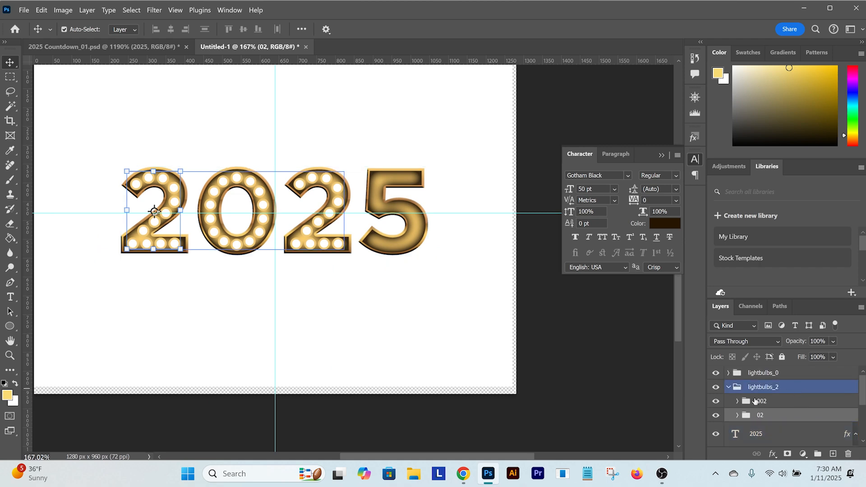
Toggle the visibility of the 002 and 02 groups to check which digit's circles each one holds
click(767, 402)
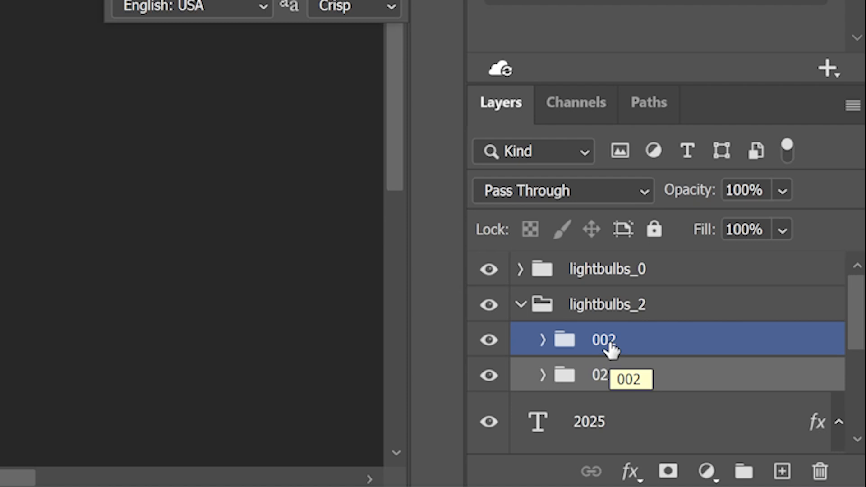
click(516, 313)
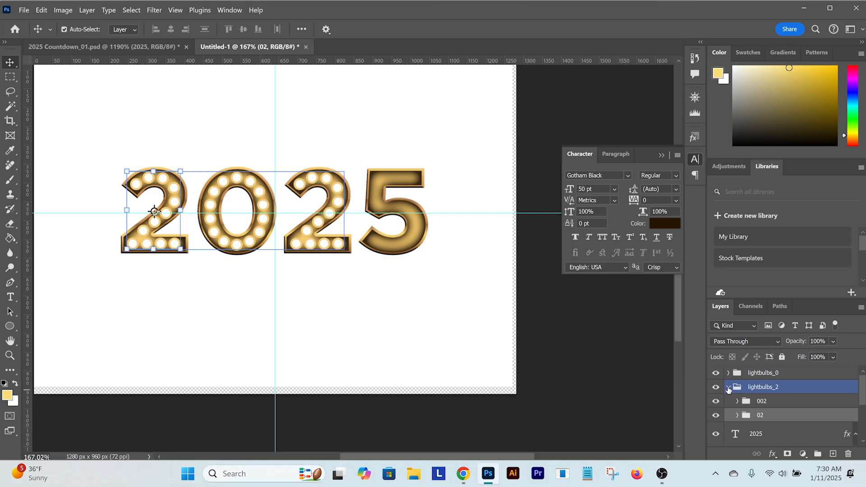
click(555, 344)
click(717, 402)
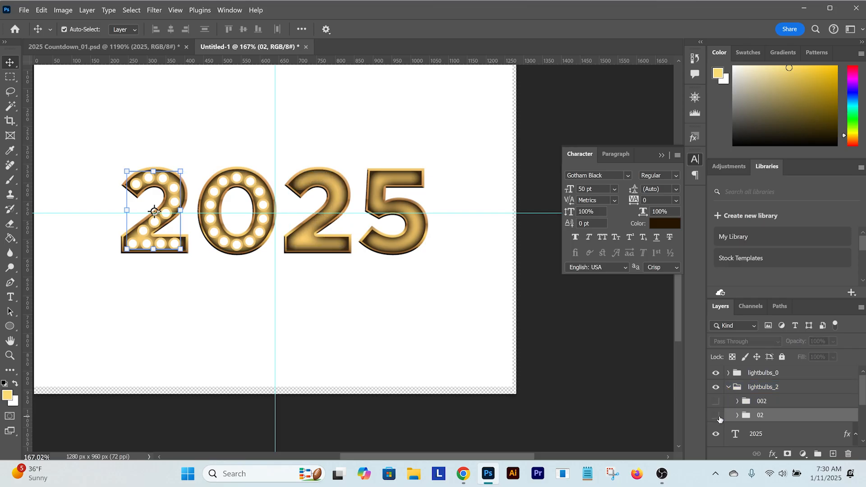
click(716, 415)
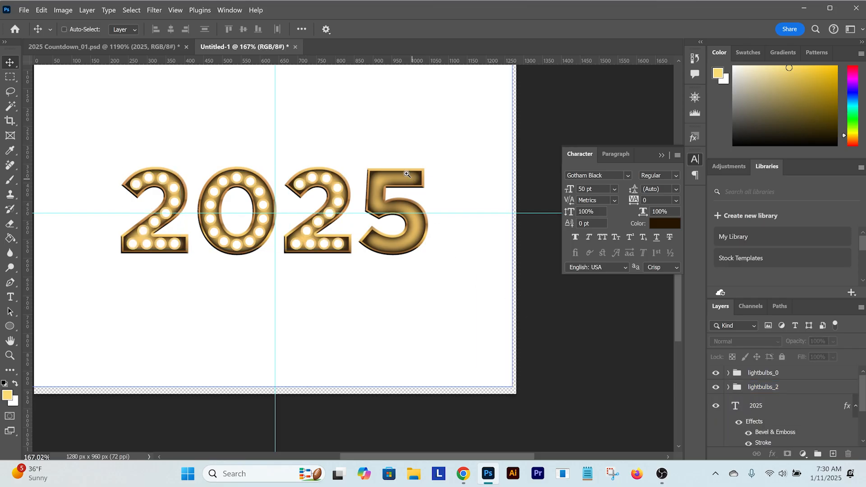
Duplicate a circle from the upper curve of the second 2 and bring the copy above all layer groups
drag(405, 173, 437, 191)
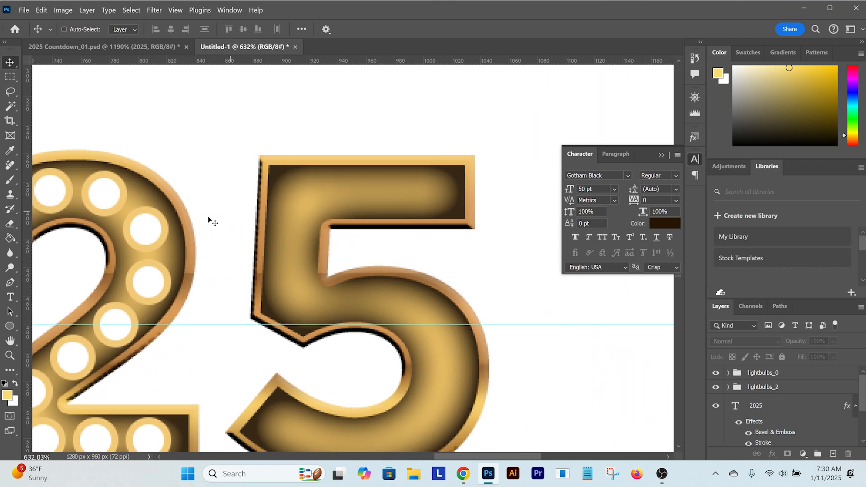
ctrl+click(145, 231)
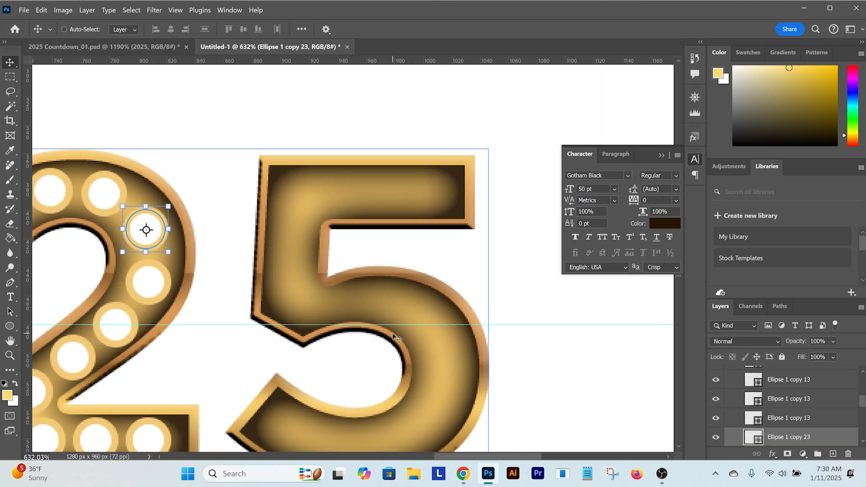
key(ctrl+shift+])
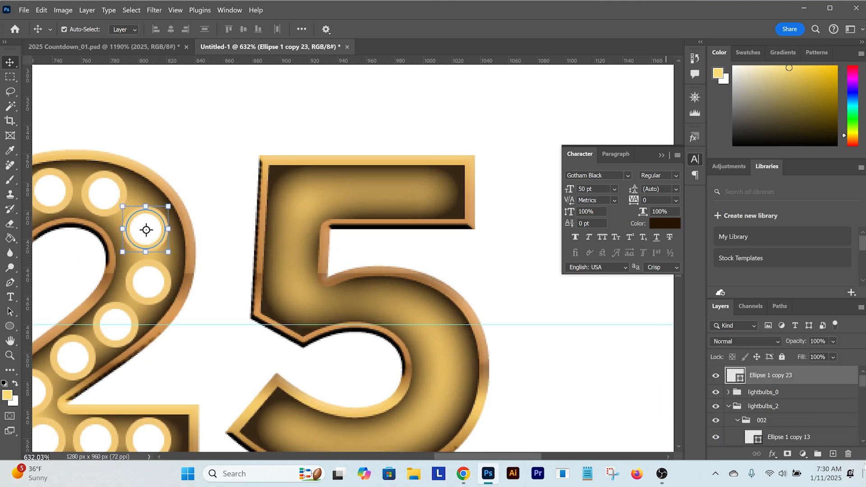
click(737, 419)
click(728, 406)
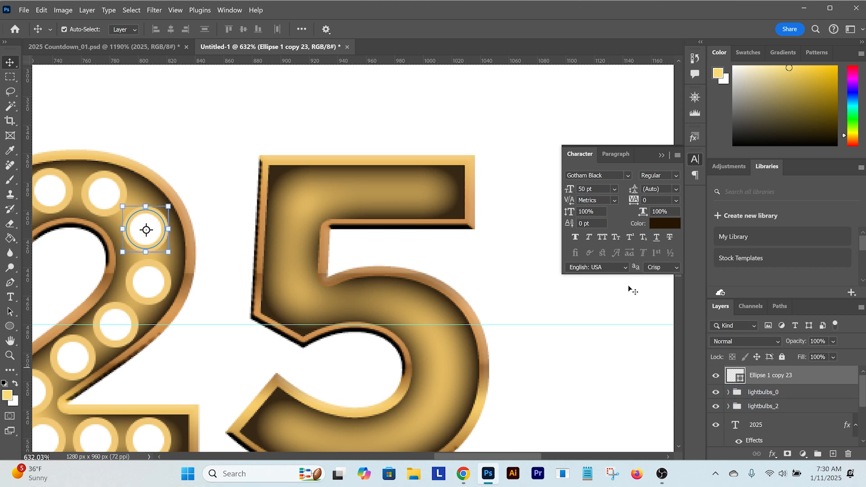
Move the copied circle onto the 5, inside the outer end of its top bar
drag(164, 237, 450, 203)
key(Left)
key(Left)
key(Left)
key(Left)
key(Left)
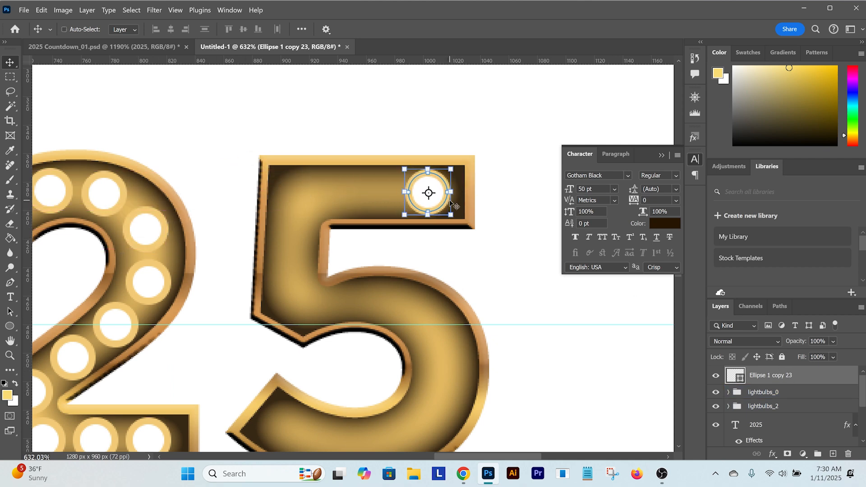
Duplicate the circle three times leftward to form a row of four along the 5's top bar
key(shift+Left)
key(shift+Left)
key(shift+Left)
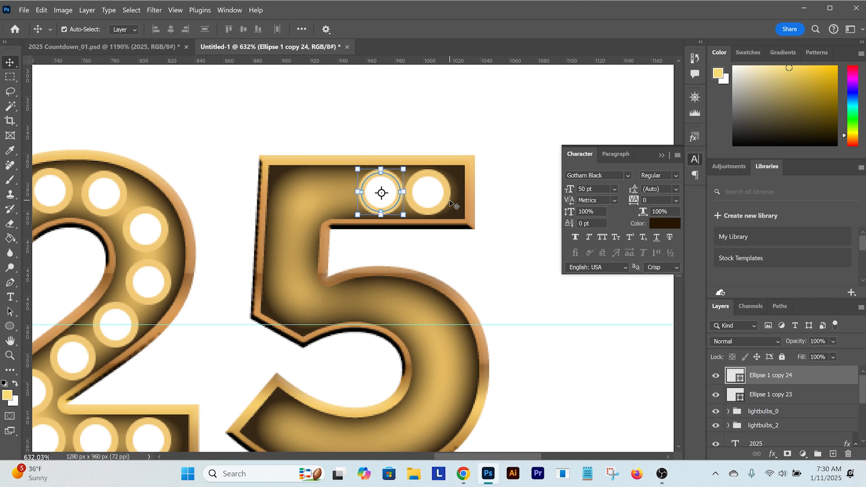
key(ctrl+j)
key(shift+Left)
key(shift+Left)
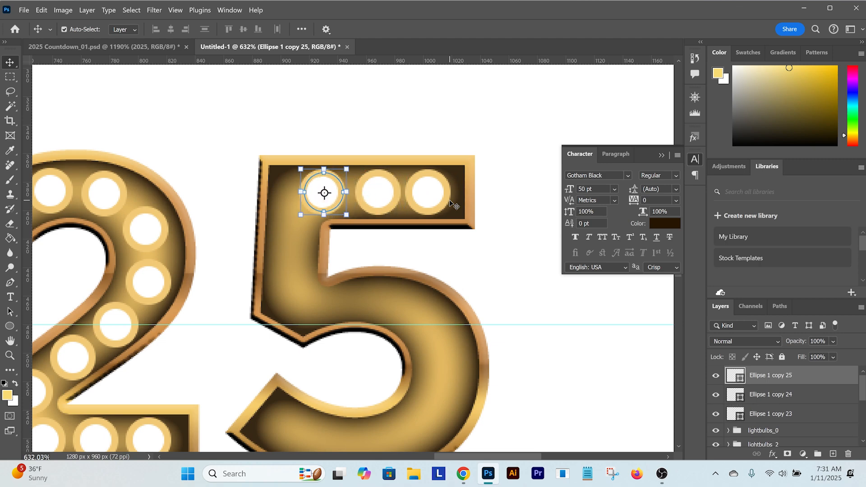
key(Right)
key(Right)
key(ctrl+j)
key(shift+Left)
key(shift+Left)
key(shift+Left)
key(Left)
key(Left)
key(Left)
key(Left)
key(Left)
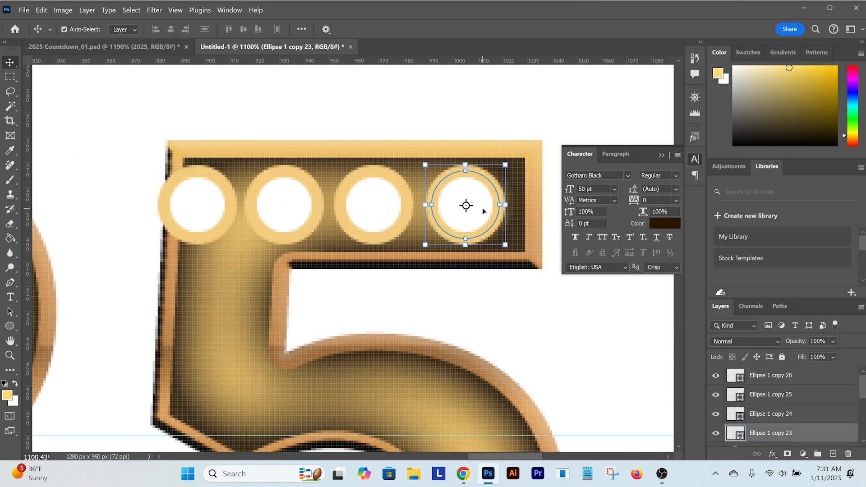
Nudge each of the four circles in the 5's top bar to the right to even out their spacing
key(Right)
key(Right)
click(361, 206)
key(Right)
key(Right)
key(Right)
key(Right)
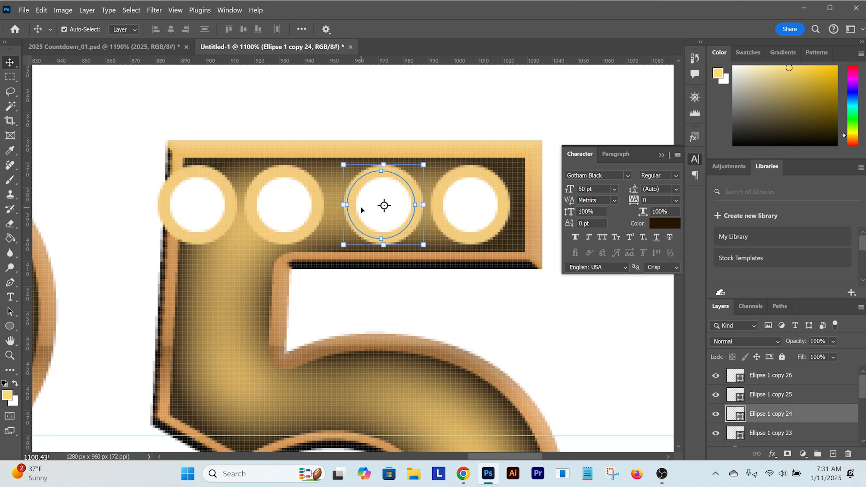
click(288, 208)
key(Right)
key(Right)
key(Right)
key(Right)
key(Right)
click(217, 210)
key(Right)
key(Right)
key(Right)
key(Right)
key(Right)
Select all four top-bar circles and shift them together to center the row within the bar of the 5
shift+click(464, 210)
key(shift+Right)
key(Left)
key(Left)
key(Left)
key(Left)
key(Left)
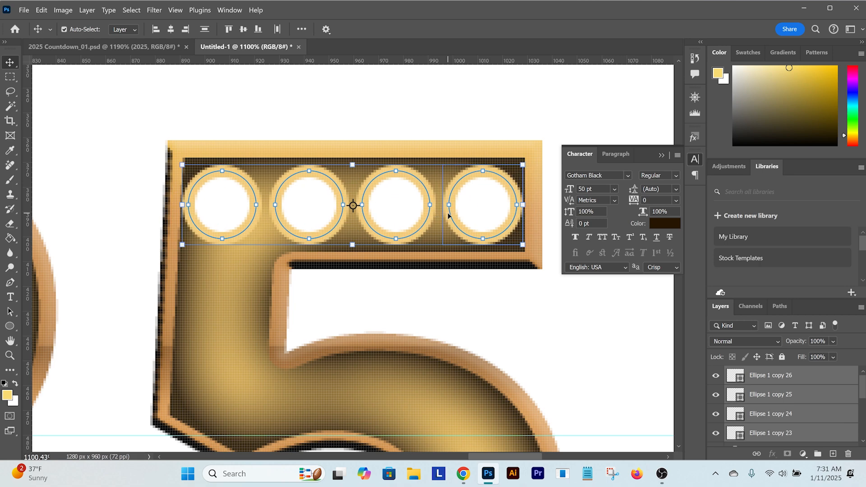
Fine-tune the spacing between the individual circles in the 5's top bar
click(418, 216)
key(Right)
key(Right)
click(321, 207)
click(233, 208)
click(321, 207)
click(232, 208)
click(478, 207)
shift+click(401, 206)
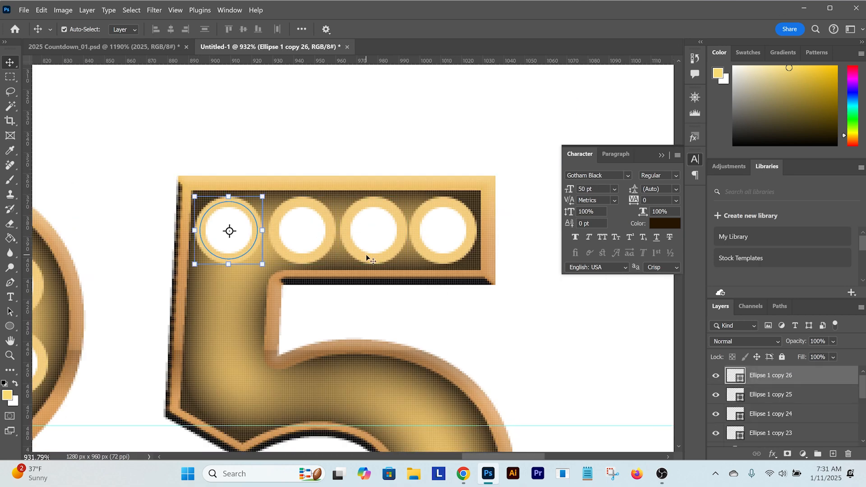
Duplicate the leftmost top-bar circle downward twice to fill the vertical stem of the 5
click(366, 253)
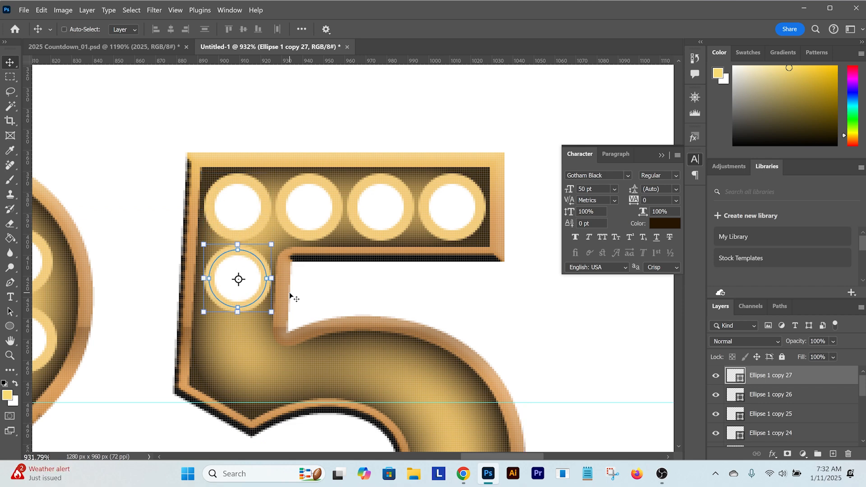
key(alt+shift+Down)
key(shift+Down)
key(Down)
ctrl+click(233, 289)
key(Down)
key(Down)
Duplicate the stem's lowest circle rightward and onto the beginning of the 5's bowl, following the curve
drag(252, 375, 324, 379)
drag(416, 369, 405, 358)
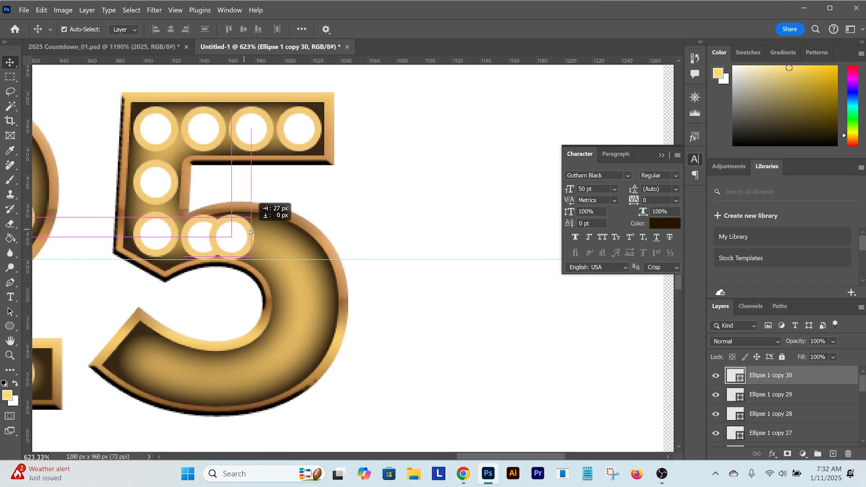
drag(251, 229, 263, 247)
key(ctrl+plus)
Duplicate the bowl's last circle downward and nudge the copy right and up to follow the outer curve
key(alt+shift+Down)
key(shift+Down)
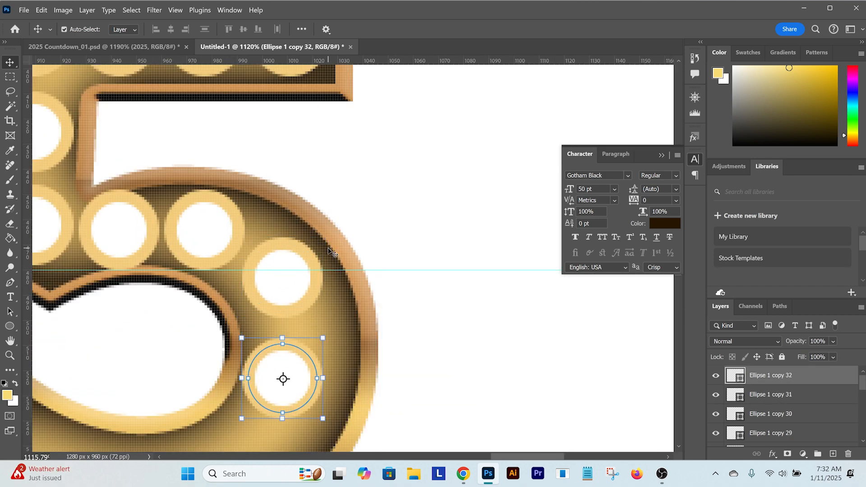
key(Right)
key(Right)
key(Right)
key(Right)
key(Right)
key(Right)
key(Right)
key(Up)
key(Up)
key(Up)
key(Up)
key(Up)
key(Up)
Add another circle copy on the lower right curve of the 5 and nudge it into line with the bowl
drag(456, 351, 485, 209)
key(alt+shift+Down)
key(shift+Down)
key(shift+Down)
key(shift+Left)
key(shift+Left)
key(Down)
key(Down)
key(Down)
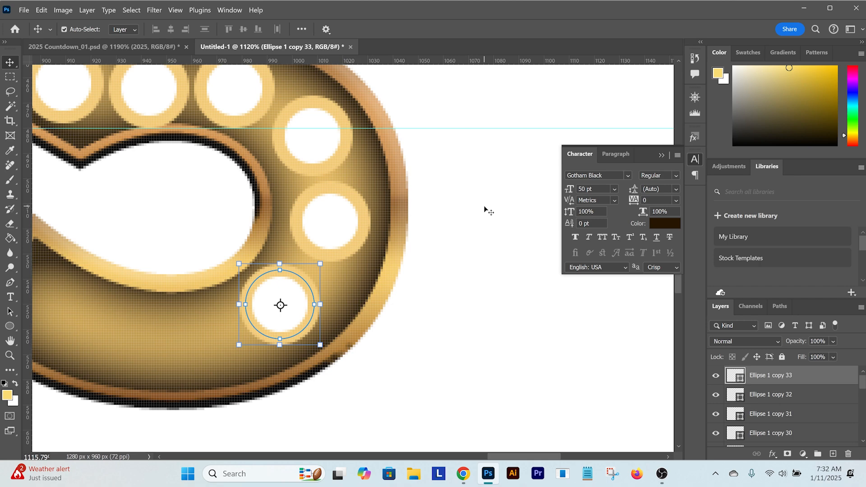
key(Up)
key(Right)
key(Right)
key(Right)
key(Right)
Duplicate the lower right circle and move the copy down and left onto the bottom of the 5's bowl
key(alt+shift+Down)
key(shift+Left)
key(shift+Left)
key(shift+Left)
key(Left)
key(Left)
key(Left)
key(Down)
key(Down)
key(Down)
key(Down)
key(Down)
Duplicate the bottom circle to the left and adjust its gap to the neighbouring circle
key(alt+shift+Left)
key(shift+Left)
key(shift+Left)
key(shift+Left)
key(Right)
key(Right)
key(Right)
key(Right)
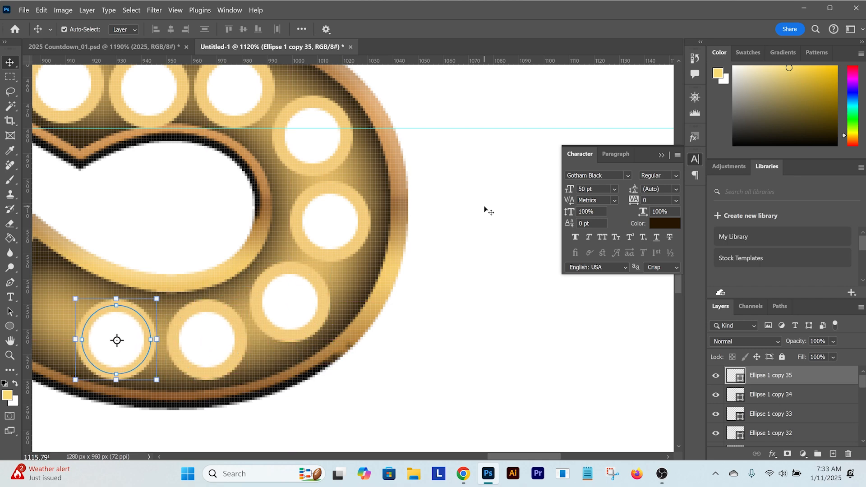
Duplicate the leftmost bottom circle and move the copy up and left into the 5's lower tip
drag(151, 210, 329, 222)
key(alt+shift+Left)
key(shift+Left)
key(shift+Left)
key(shift+Up)
key(Up)
key(Up)
key(Up)
key(Up)
Fine-tune the positions of the circles along the bottom of the 5 to even out their gaps
click(323, 361)
key(Right)
key(Right)
click(397, 361)
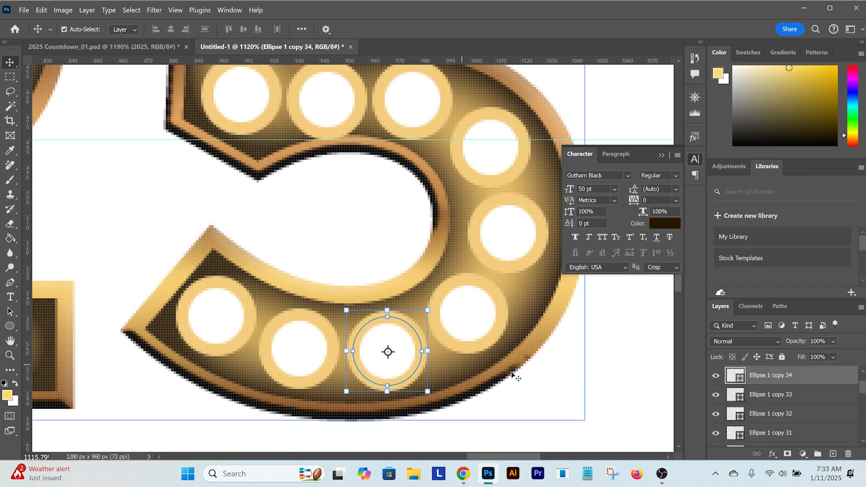
key(Right)
click(317, 373)
key(Down)
Examine the bulb placement across the whole 2025 lettering, both up close and at full-canvas size
key(ctrl+0)
click(564, 363)
scroll(564, 363, down, 2)
click(541, 361)
mouse_move(467, 331)
mouse_down()
mouse_move(462, 327)
mouse_move(469, 330)
mouse_up()
key(ctrl+z)
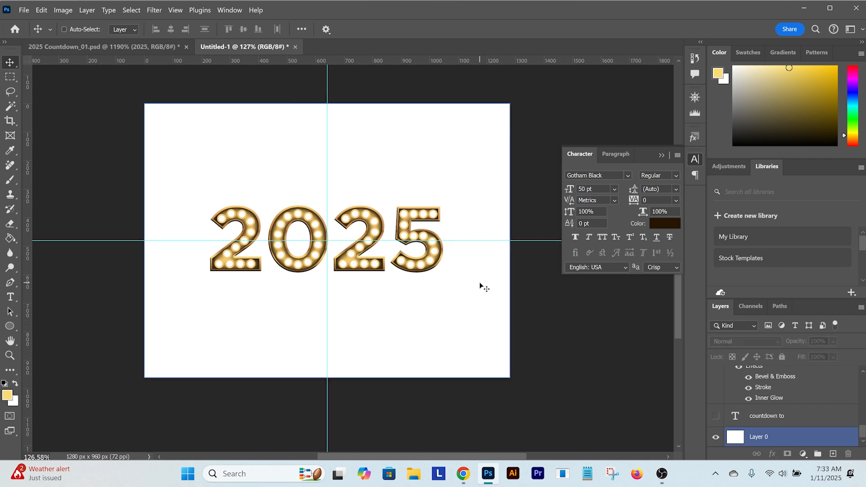
drag(480, 285, 525, 287)
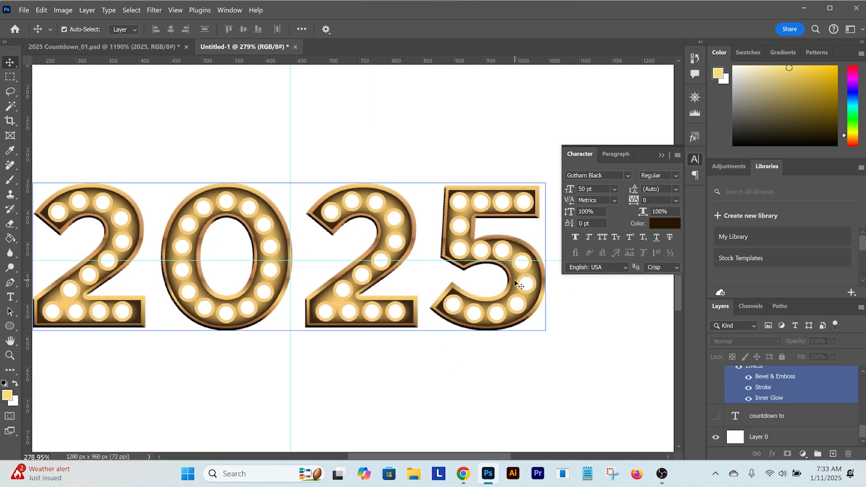
mouse_move(533, 342)
mouse_down()
mouse_move(512, 342)
mouse_move(522, 341)
mouse_up()
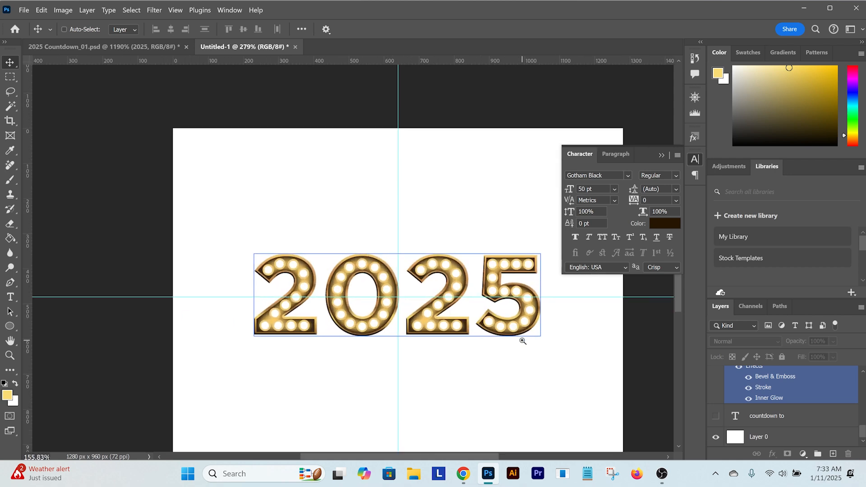
click(523, 342)
Examine the finished lettering in 2025 Countdown_01.psd for comparison, and return to the new document
key(ctrl+Tab)
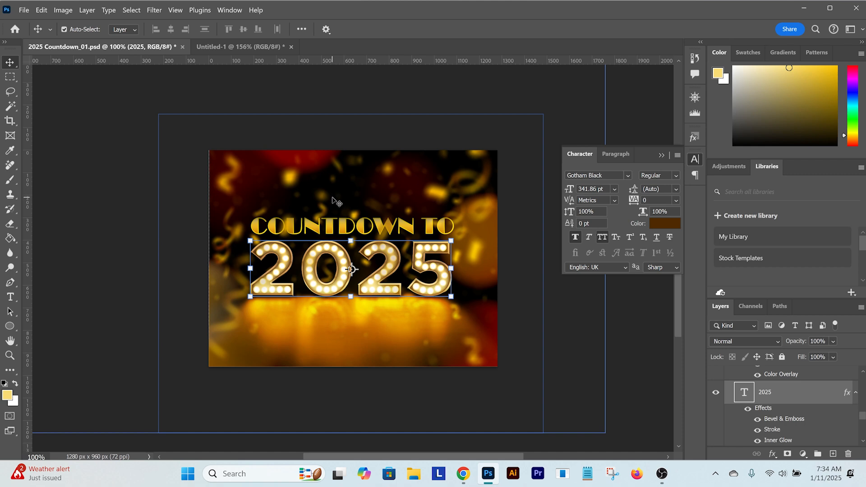
drag(341, 311, 352, 320)
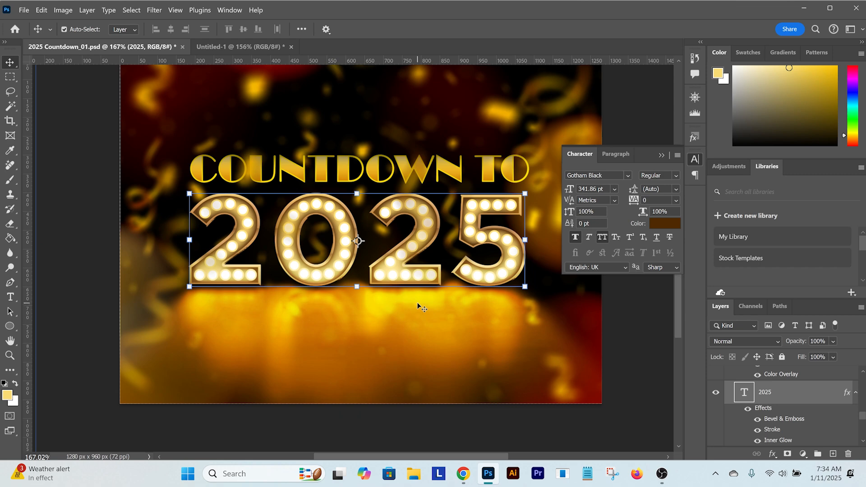
click(219, 50)
drag(511, 345, 479, 319)
Group all the circle layers of the 5 and name the group lightbulbs_5
scroll(777, 416, up, 10)
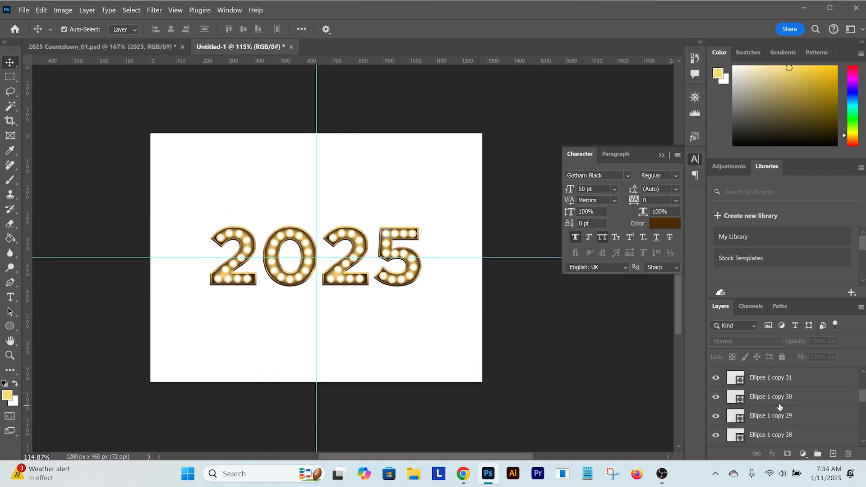
click(763, 377)
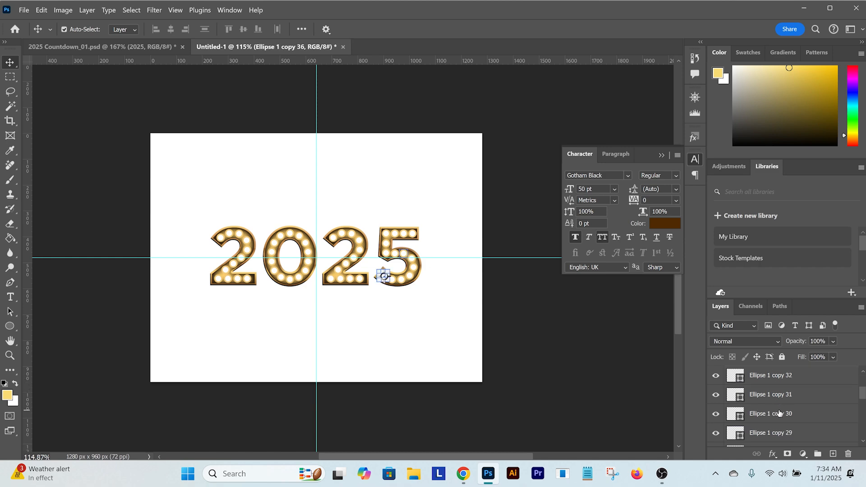
scroll(779, 412, down, 5)
scroll(779, 413, down, 2)
shift+click(769, 396)
drag(806, 378, 818, 454)
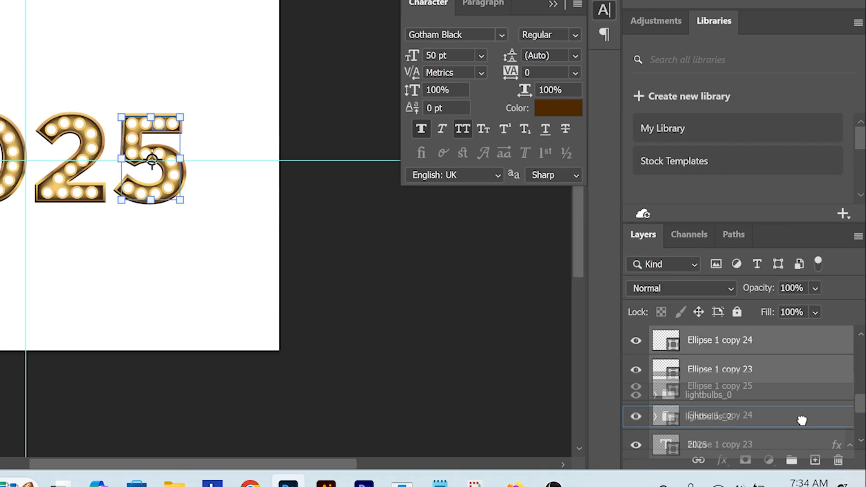
drag(747, 473, 746, 473)
double_click(584, 270)
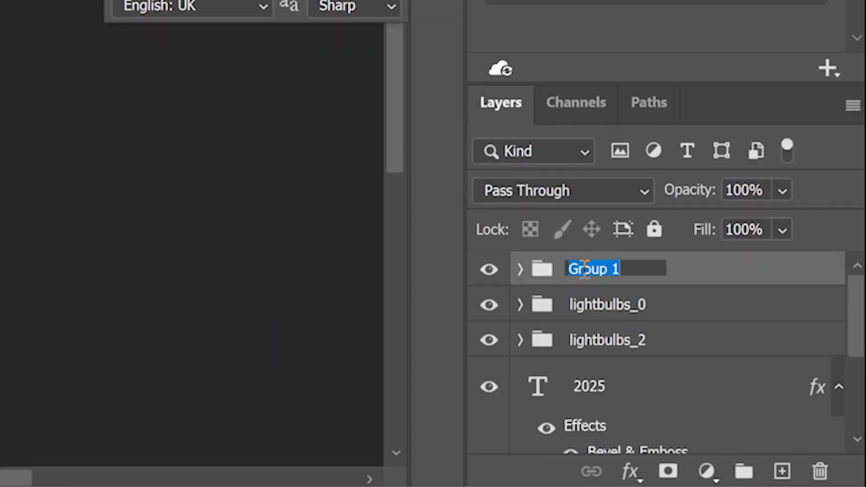
text(lightbulbs_)
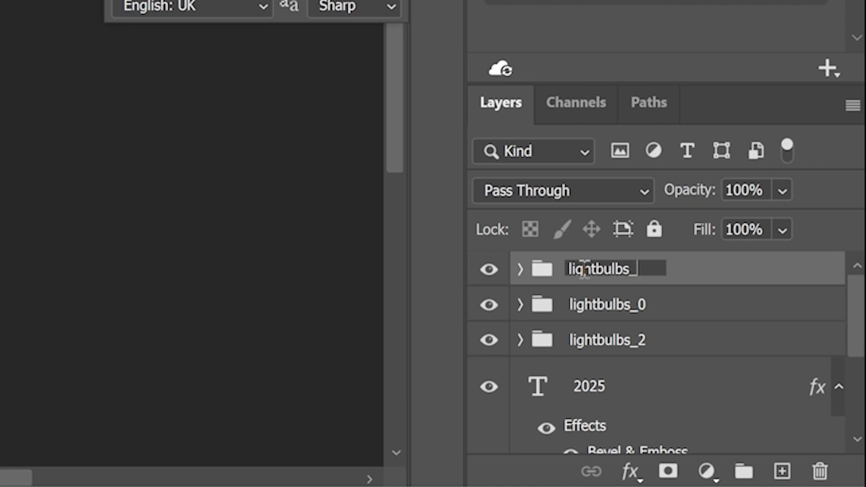
text(5)
key(Return)
Group the 2025 text layer with the three lightbulbs groups and name the new group 2025
click(621, 397)
scroll(647, 324, up, 2)
shift+click(671, 280)
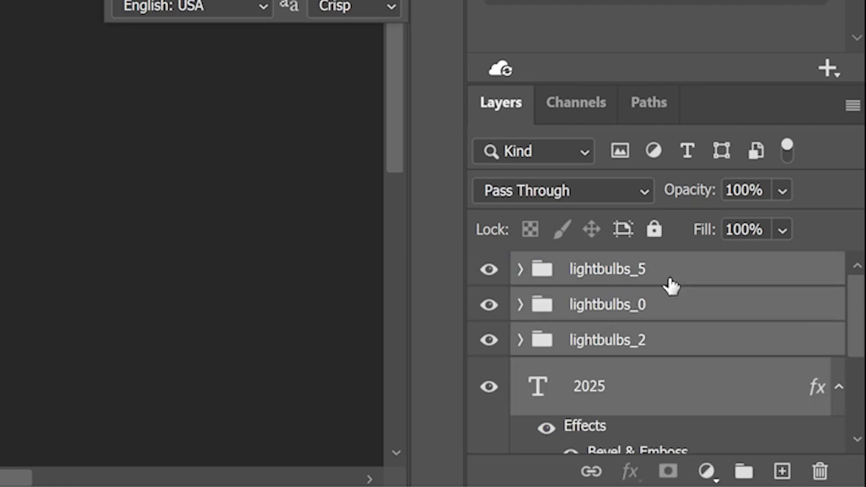
drag(736, 278, 744, 470)
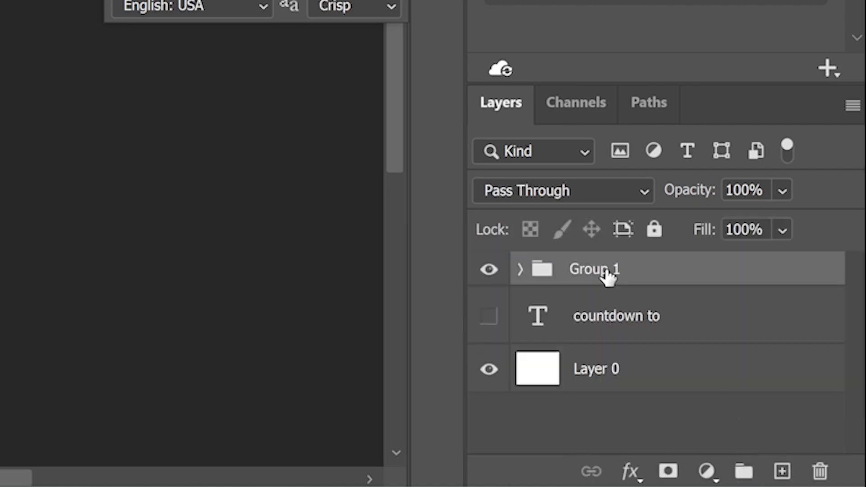
double_click(607, 271)
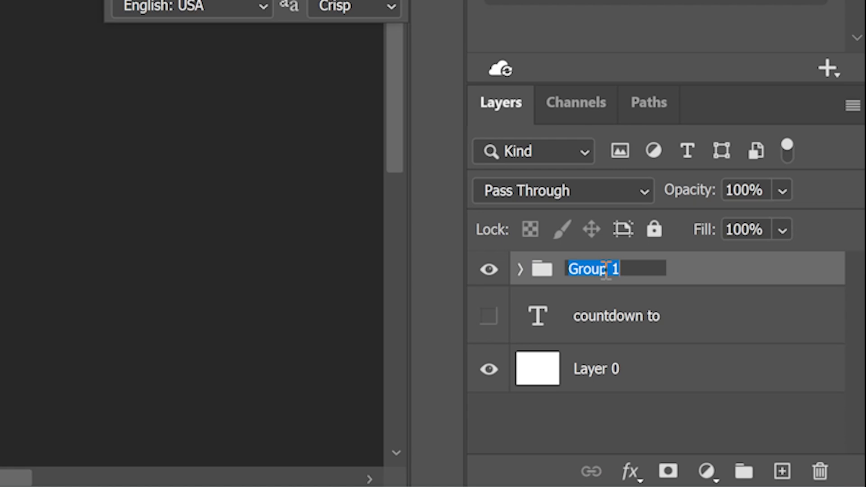
text(2025)
key(Return)
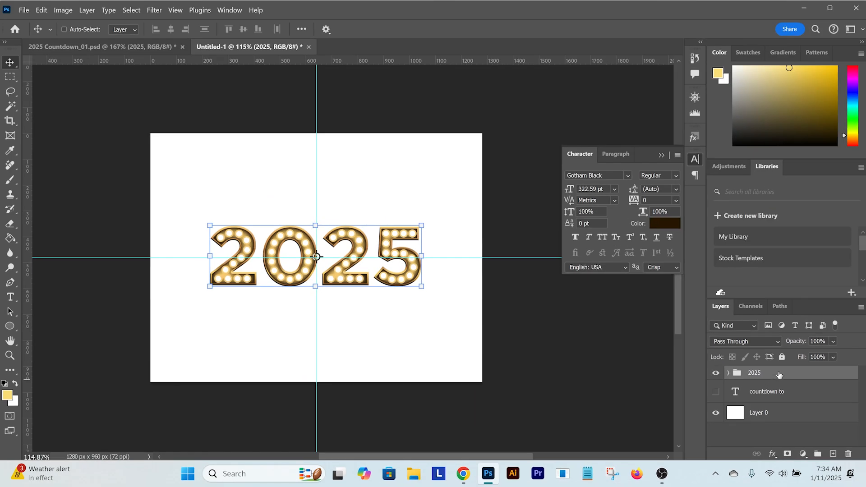
Duplicate the 2025 group, merge the copy into one layer, and flip it vertically
key(ctrl+j)
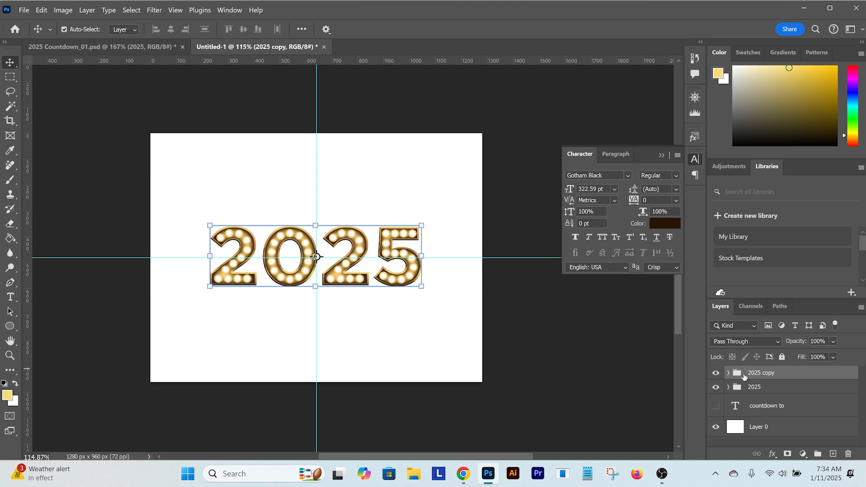
key(ctrl)
key(ctrl+e)
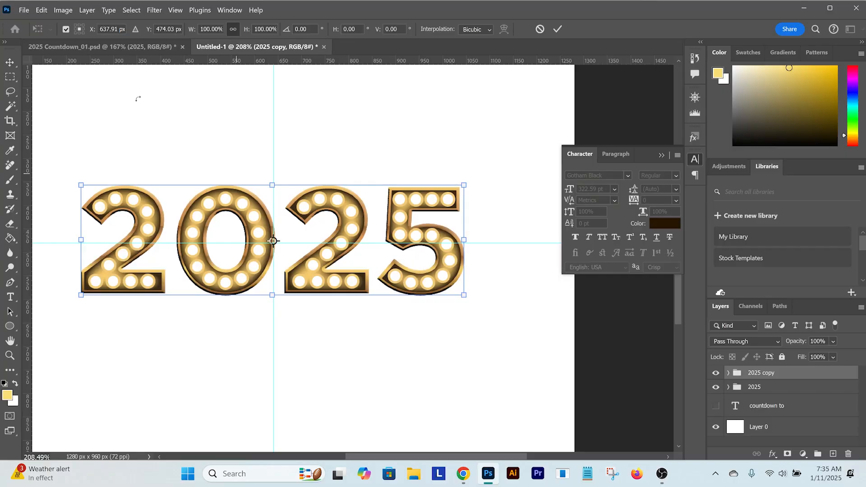
click(41, 11)
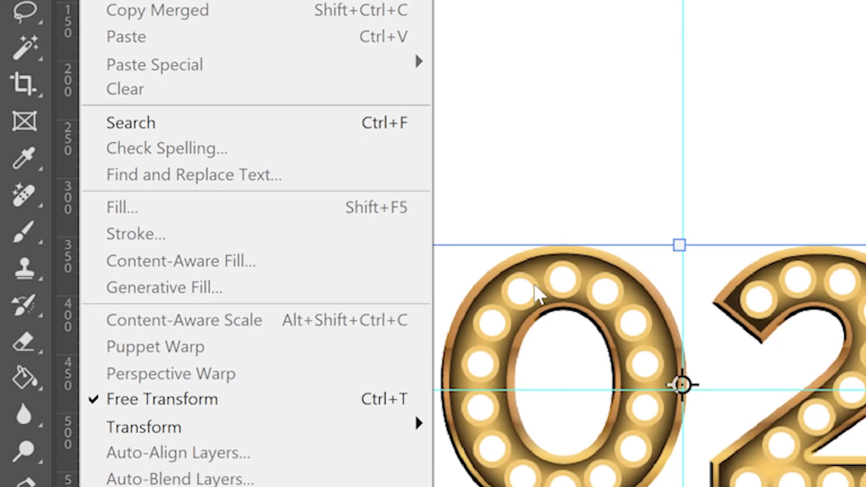
mouse_move(135, 257)
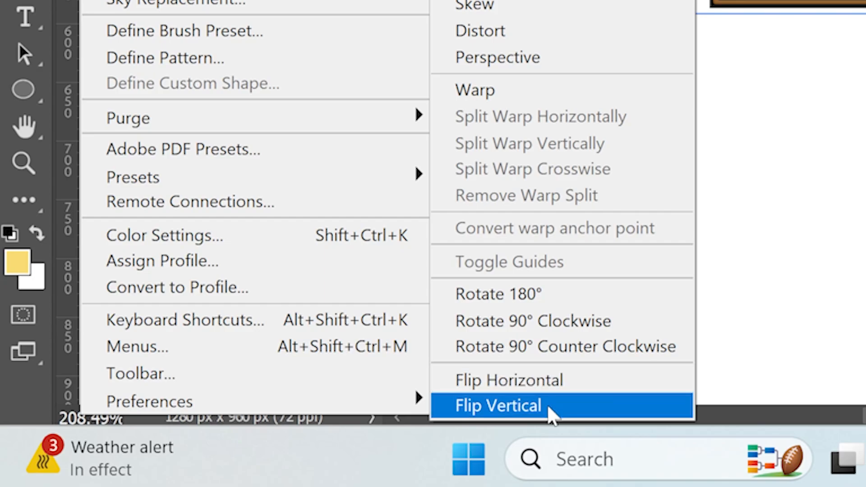
click(551, 411)
Move the flipped copy straight down and nudge it until its upper edge meets the base of the original digits
drag(349, 196, 348, 266)
key(shift+Down)
key(shift+Down)
key(shift+Down)
key(shift+Down)
key(Up)
key(Up)
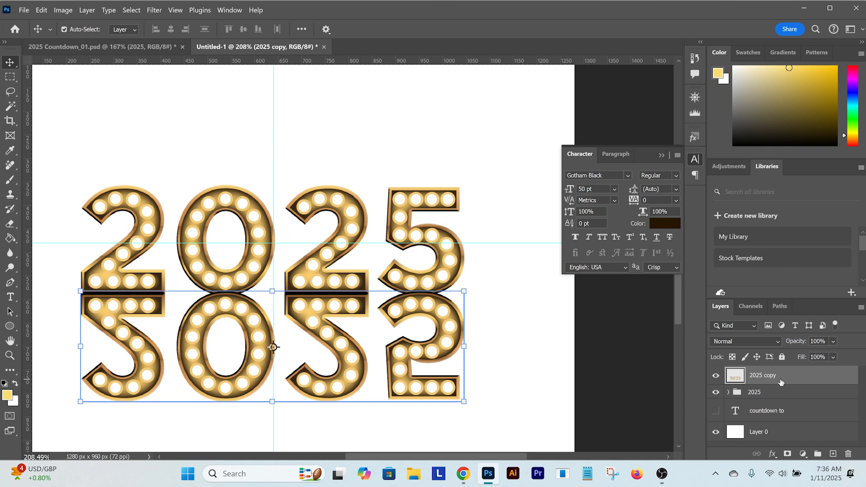
Check the join between the digits and their reflection, and send the 2025 copy layer below the 2025 group
drag(356, 257, 397, 273)
drag(310, 259, 130, 132)
drag(327, 201, 309, 204)
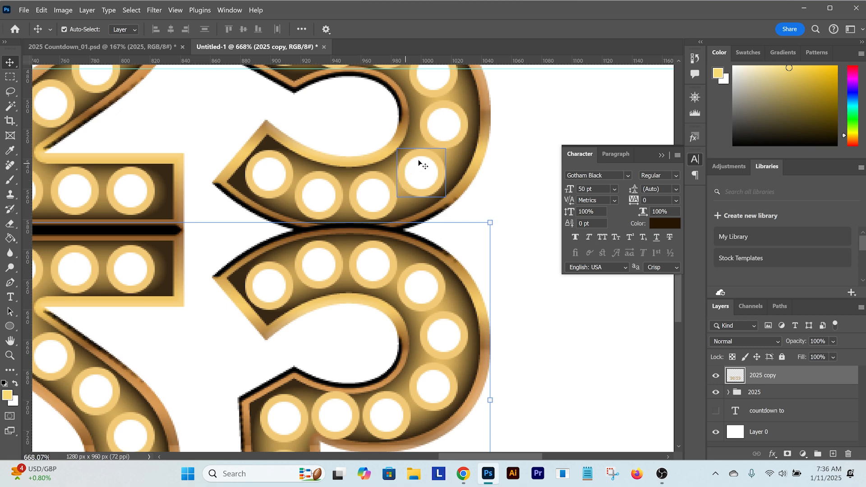
drag(440, 159, 410, 122)
drag(277, 100, 348, 131)
drag(464, 185, 489, 194)
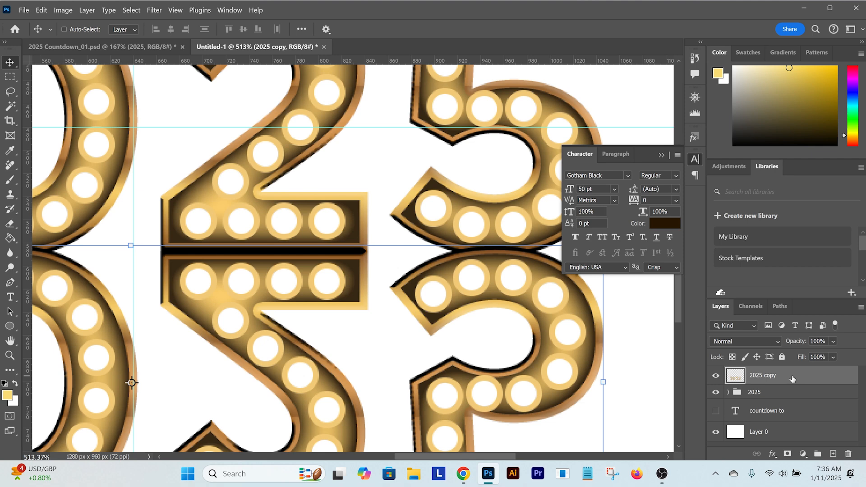
key(ctrl+bracketleft)
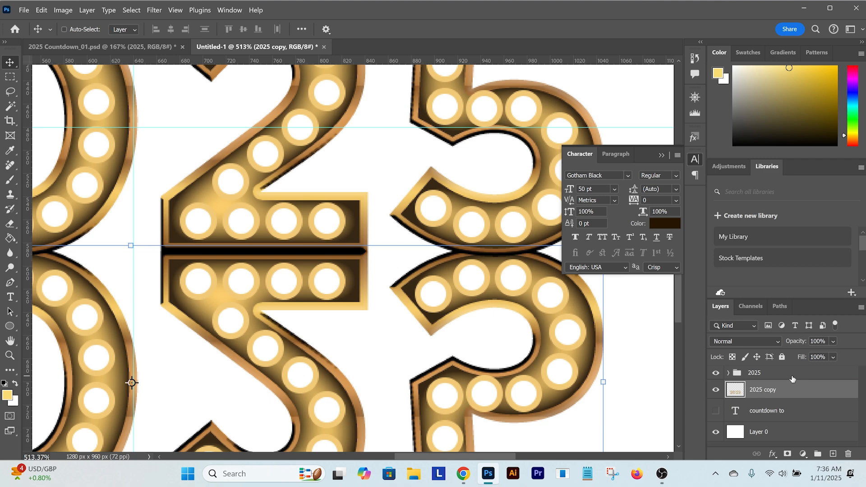
key(ctrl+bracketright)
key(ctrl+bracketleft)
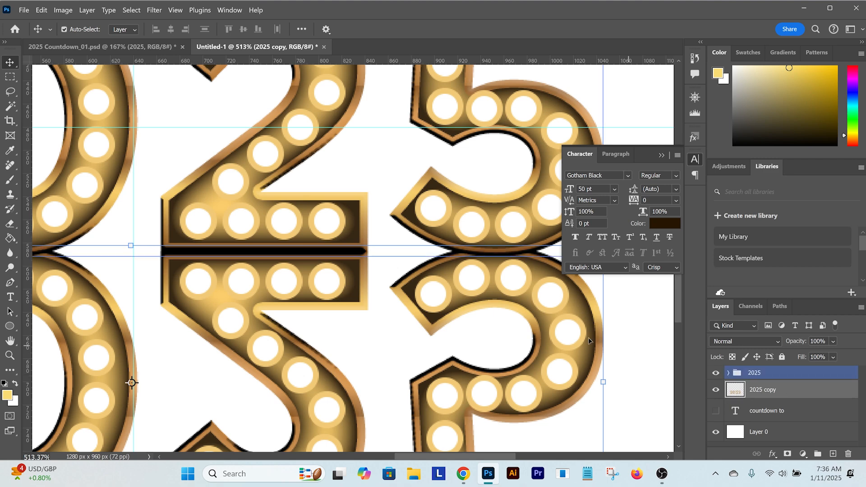
Invert the white background of Layer 0 to black and deselect the layer
scroll(492, 317, down, 5)
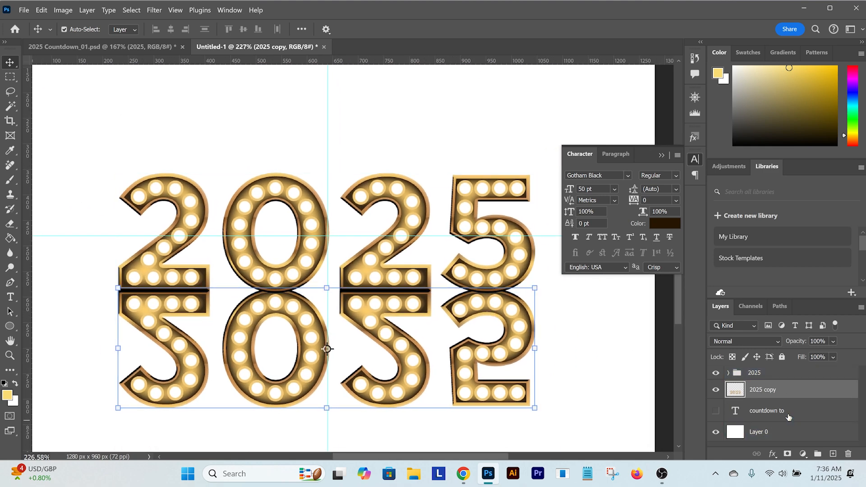
key(ctrl+1)
click(772, 433)
key(ctrl+i)
click(621, 334)
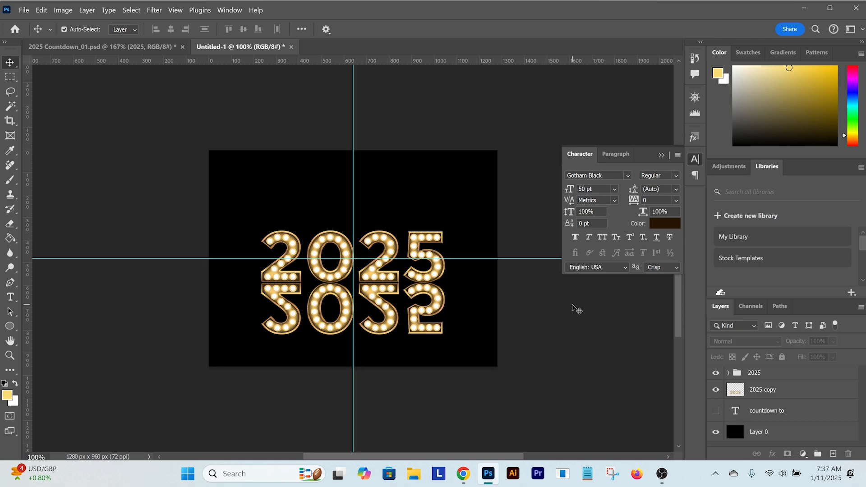
drag(534, 310, 534, 310)
On the 2025 copy layer, draw a wide elliptical selection reaching down to mid-reflection and feather it by 125 pixels
click(748, 385)
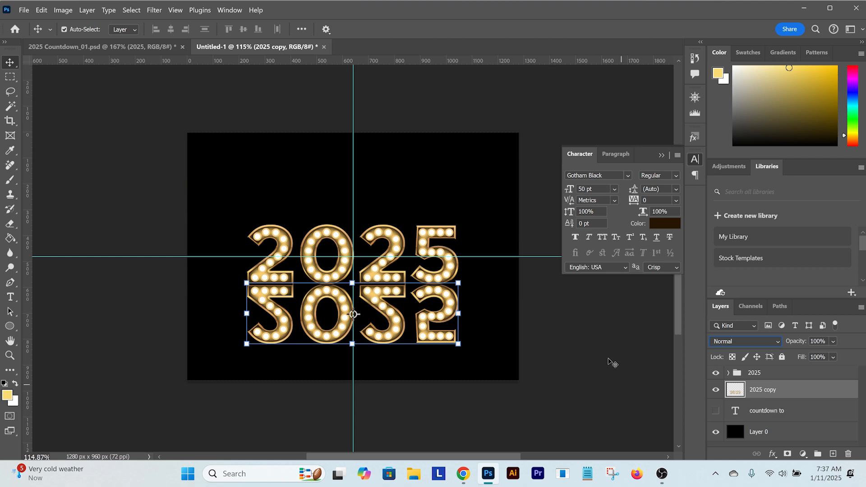
click(10, 76)
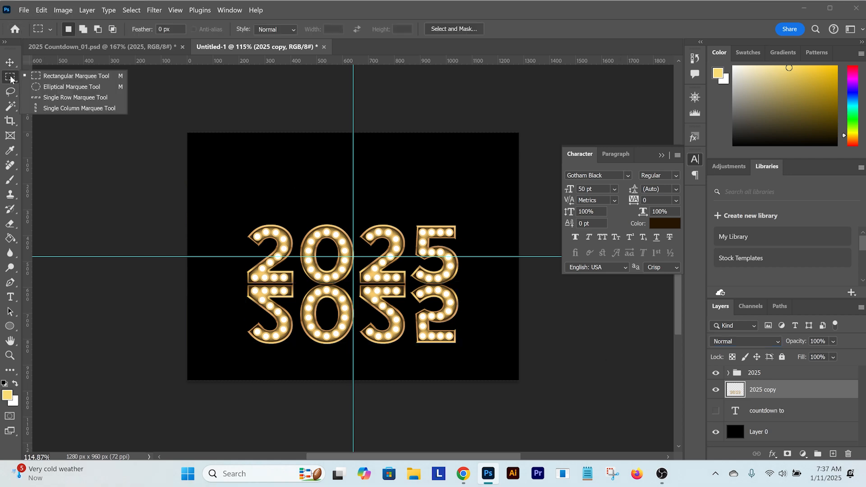
click(45, 87)
drag(173, 107, 537, 311)
right_click(406, 281)
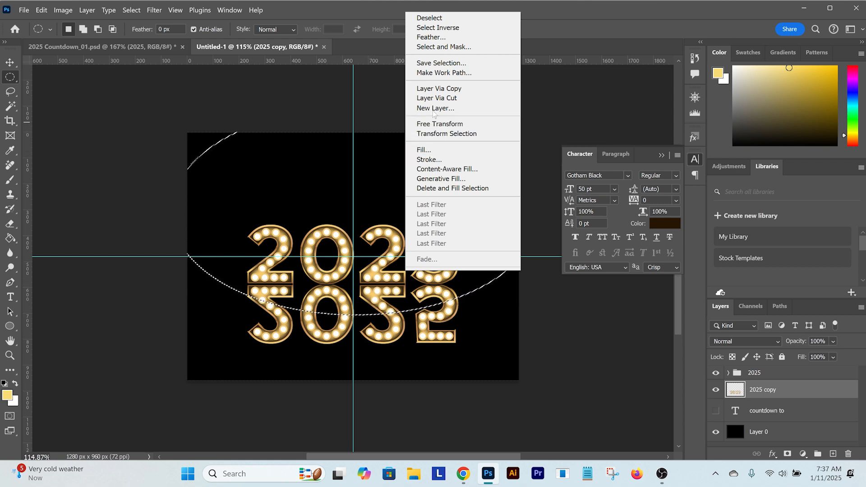
click(431, 37)
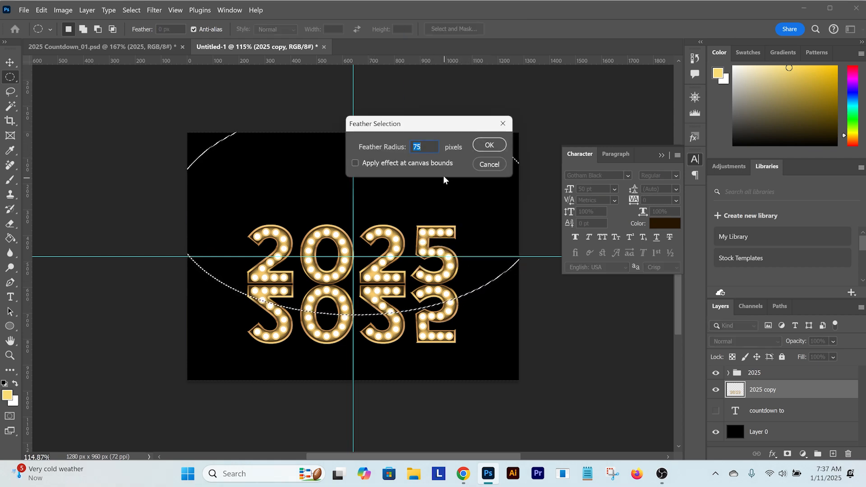
text(125)
key(Return)
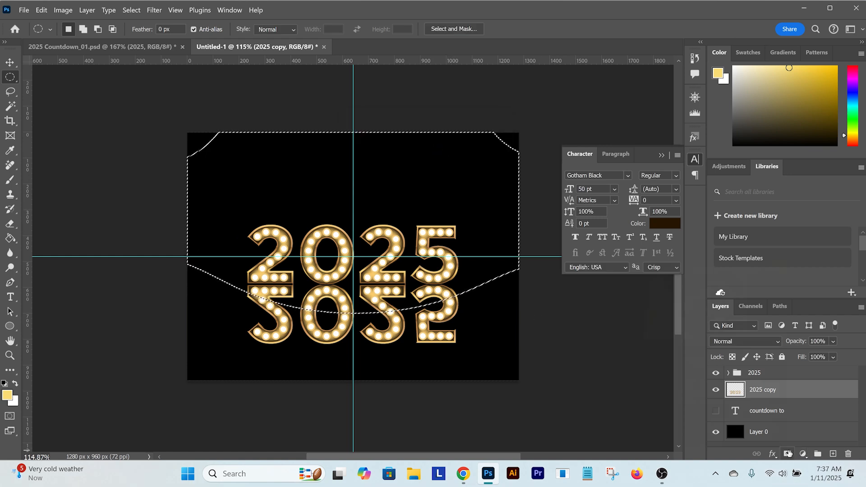
Mask the reflection with the feathered selection, and shrink the mask upward from its lower edge to strengthen the fade
click(788, 454)
key(ctrl+t)
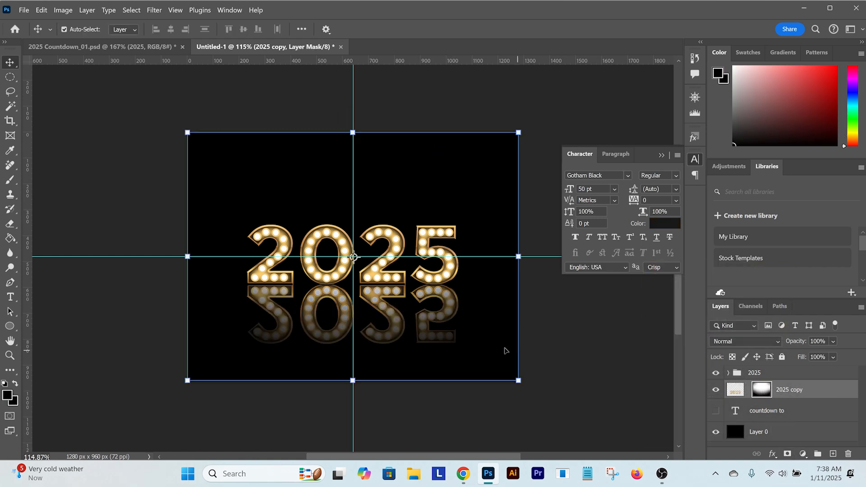
drag(353, 379, 352, 352)
key(Return)
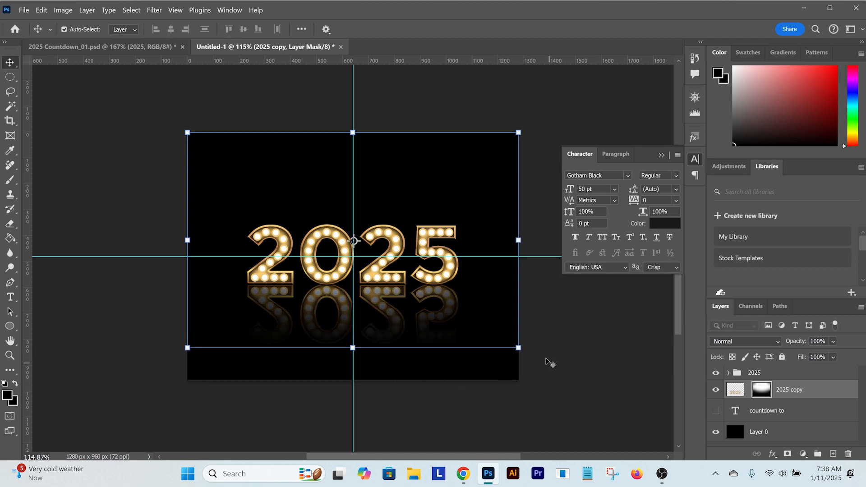
click(550, 364)
Sample the orange of the glowing floor in 2025 Countdown_01.psd as the foreground color and return to the new document
click(102, 46)
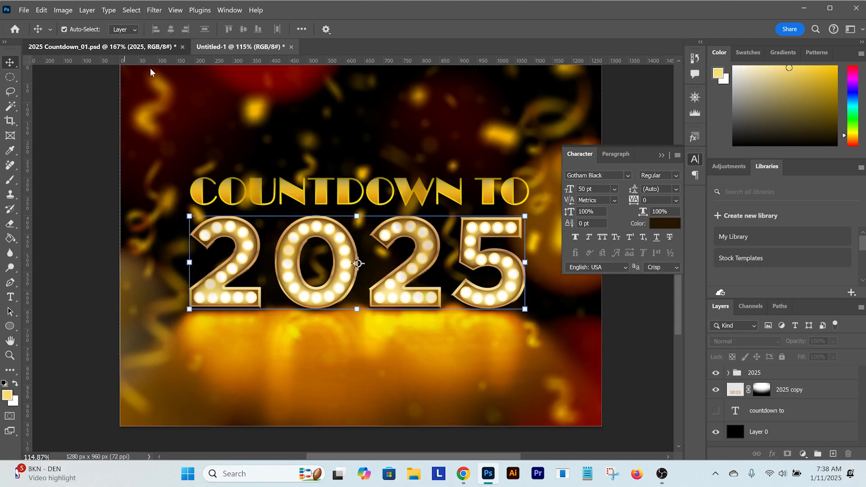
key(ctrl)
scroll(457, 336, up, 5)
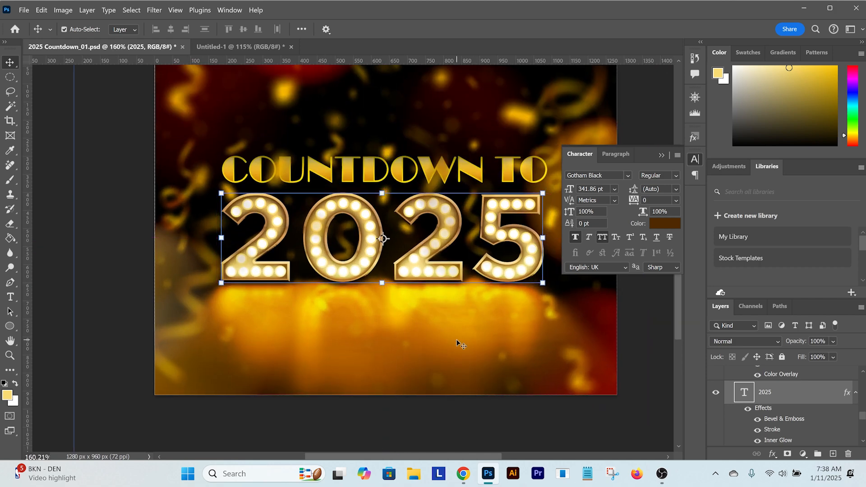
key(i)
click(433, 321)
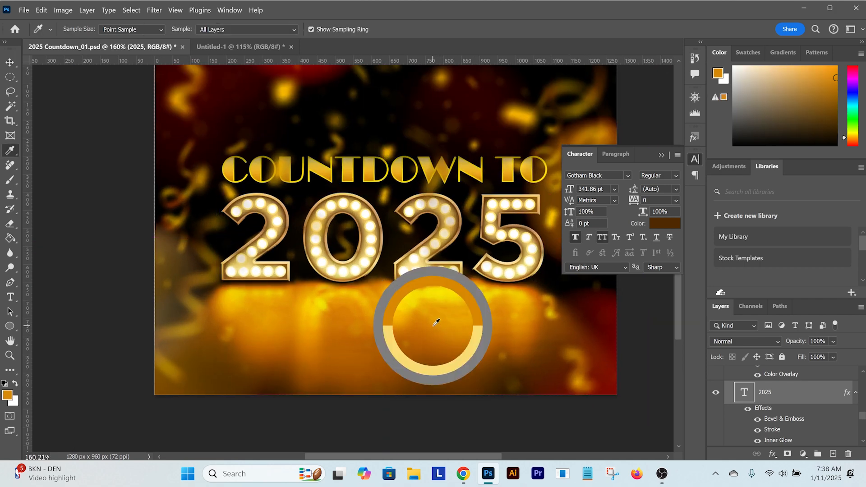
click(227, 47)
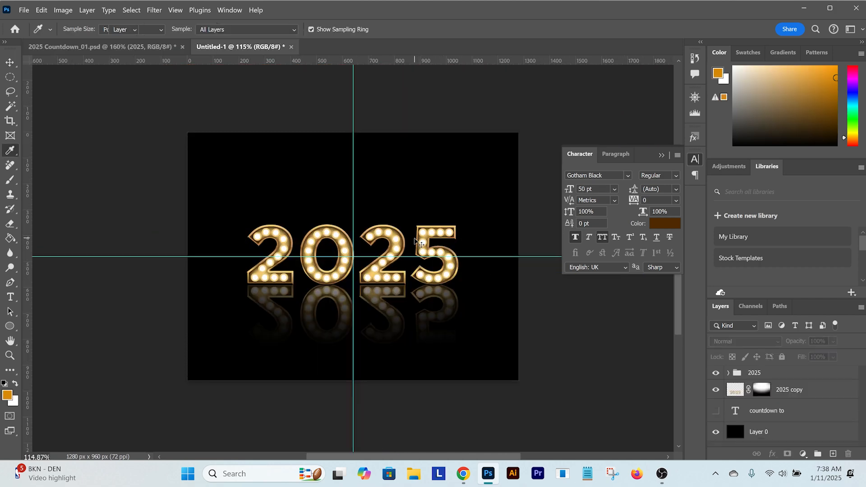
Add a new layer directly above Layer 0 and fill it with the sampled orange
key(v)
key(g)
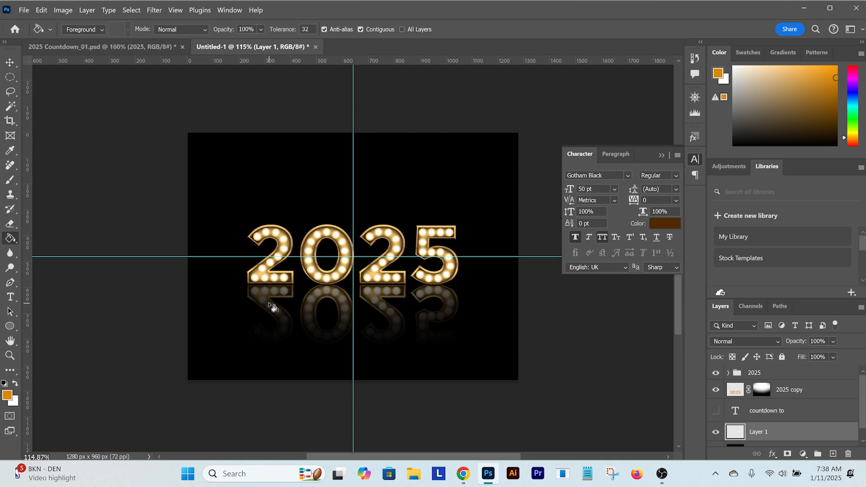
click(471, 248)
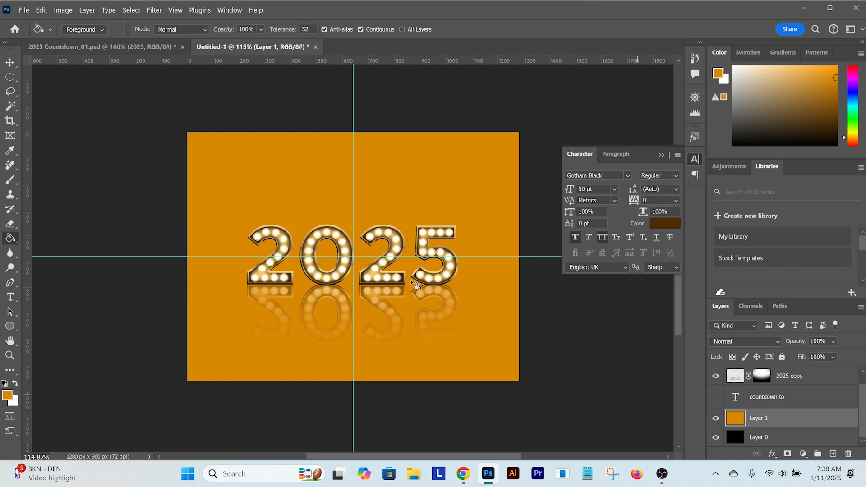
Draw a large elliptical selection over the lower digits and floor area, and feather it by 125 pixels
click(10, 77)
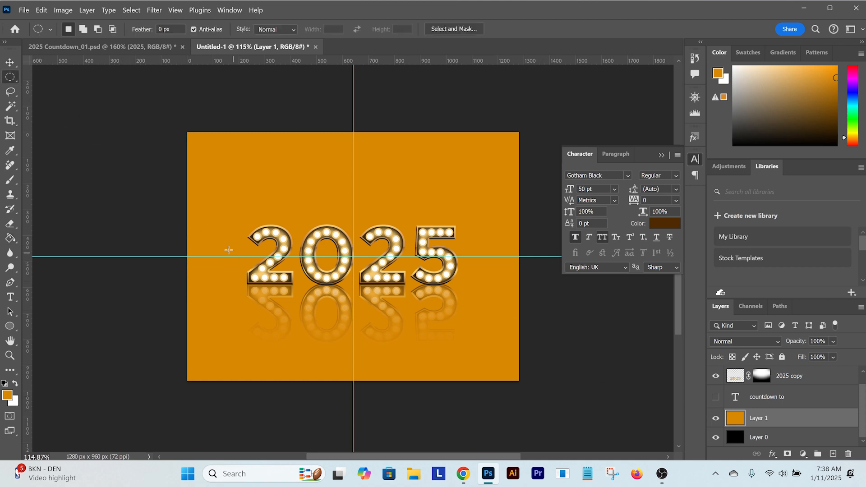
drag(217, 235, 483, 433)
right_click(412, 348)
click(429, 110)
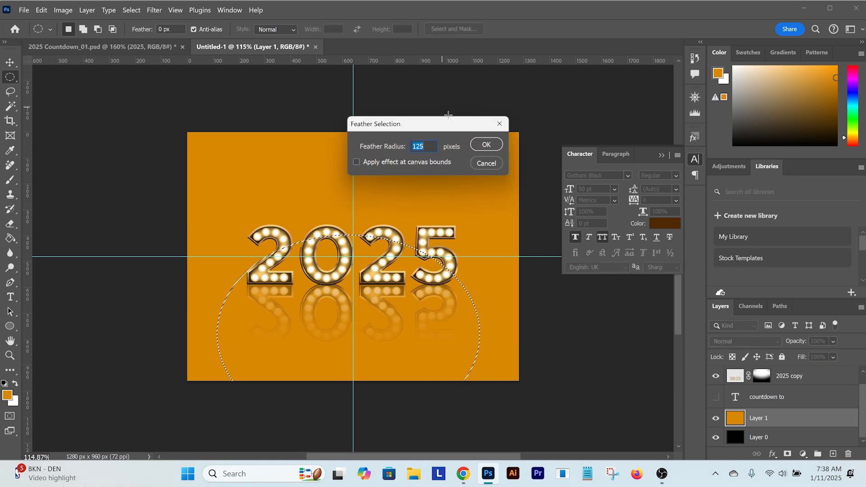
click(488, 145)
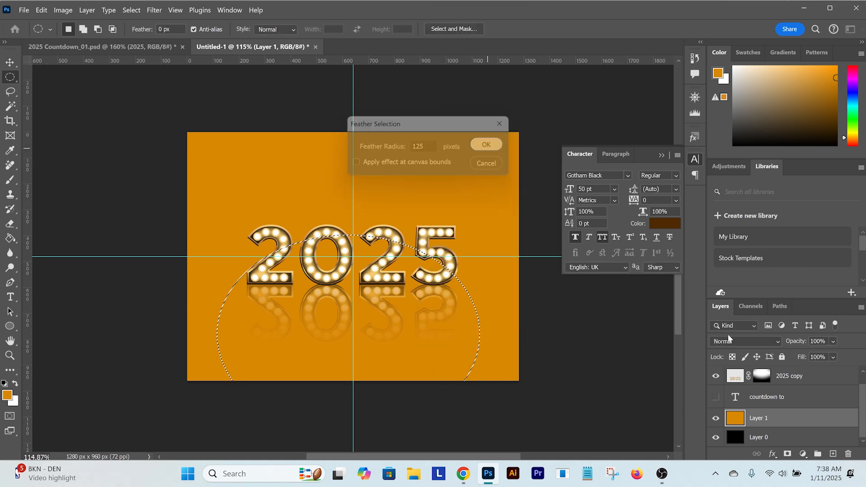
Mask the orange-filled Layer 1 with the feathered elliptical selection to form a floor glow
click(787, 454)
scroll(451, 353, down, 4)
key(v)
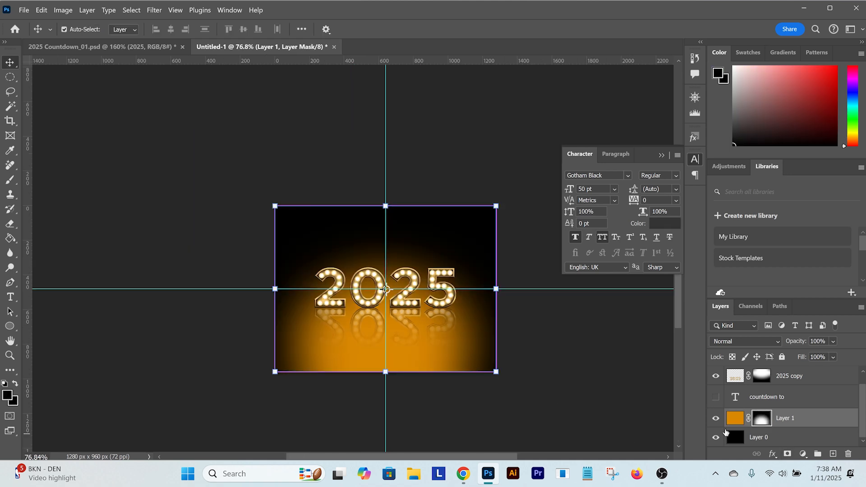
Add a new layer directly above Layer 0 and paint black across the glow's upper edge with a 250-pixel soft brush
click(757, 437)
click(832, 453)
key(b)
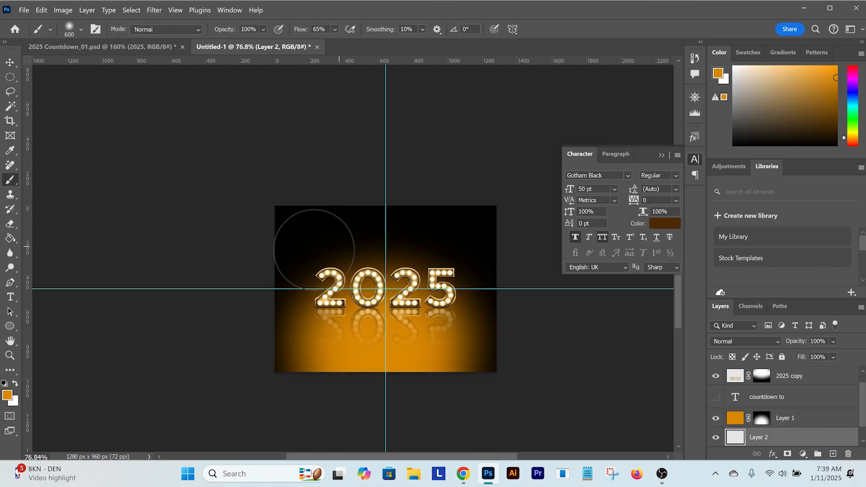
click(5, 383)
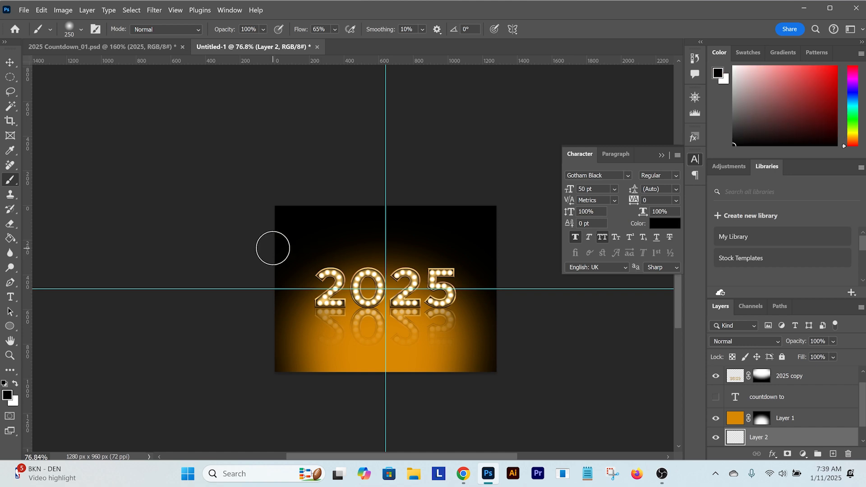
mouse_move(273, 248)
mouse_down()
mouse_move(319, 267)
mouse_move(283, 280)
mouse_up()
Raise the black-painted layer above the orange glow layer, enlarge the brush to 400 pixels, and deselect all layers
key(ctrl+])
scroll(399, 304, up, 3)
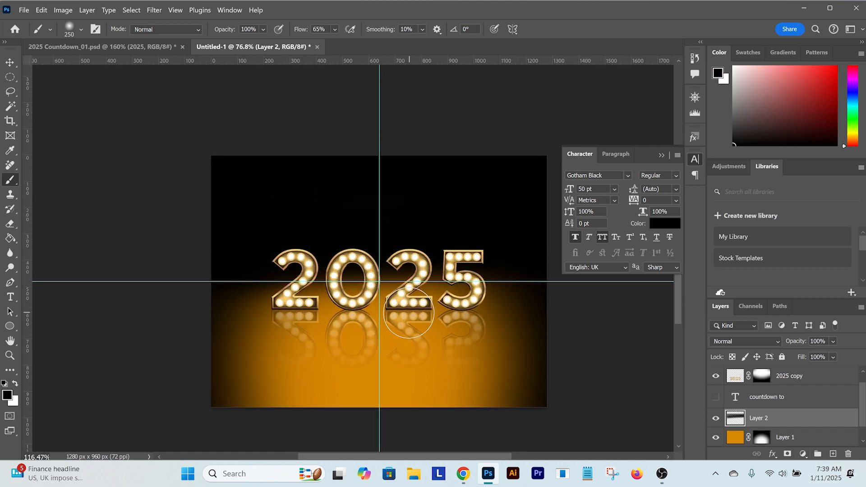
key(bracketright)
key(bracketright)
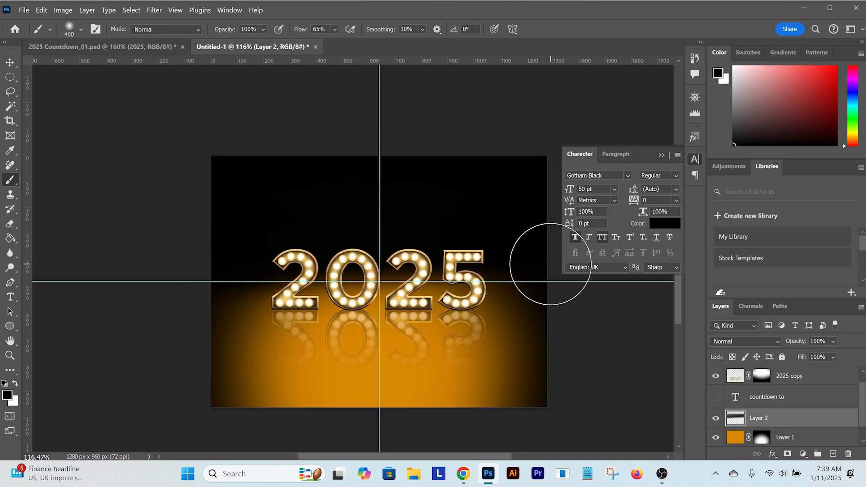
key(v)
scroll(594, 354, down, 1)
click(610, 347)
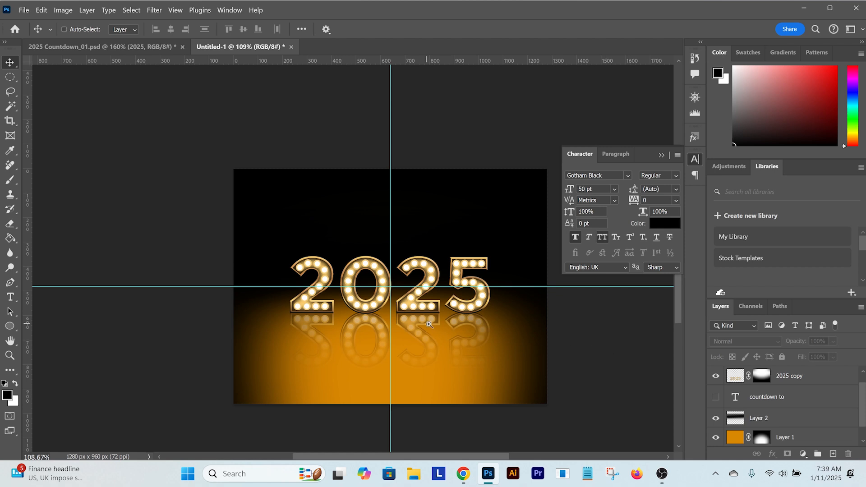
scroll(428, 324, up, 4)
scroll(510, 347, down, 3)
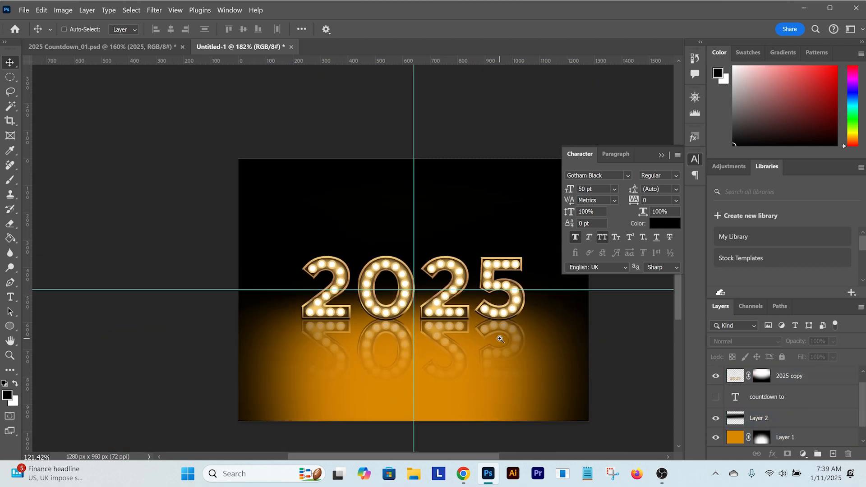
click(503, 344)
Switch to the Chrome browser and search the web for "metal texture"
click(464, 474)
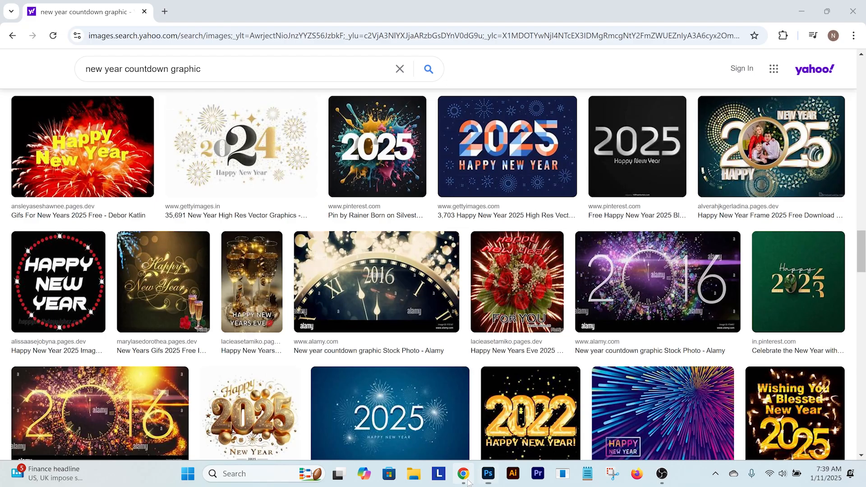
click(389, 35)
text(ce)
key(BackSpace)
key(BackSpace)
text(metal texture)
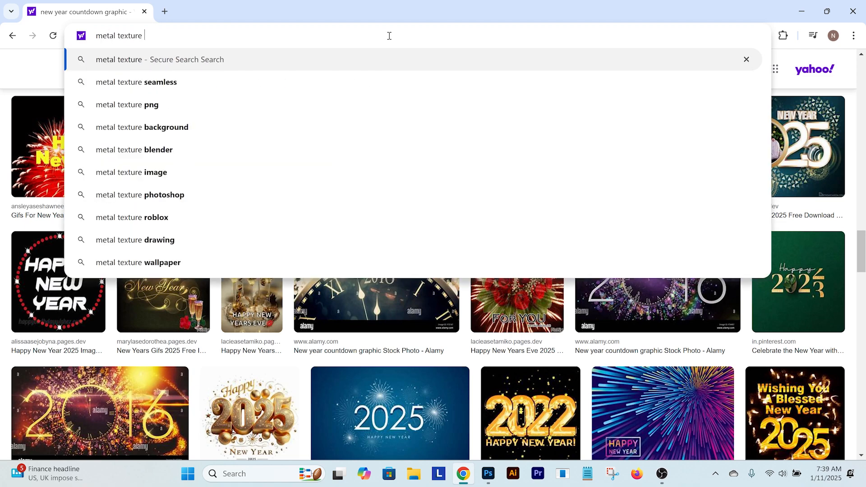
key(Return)
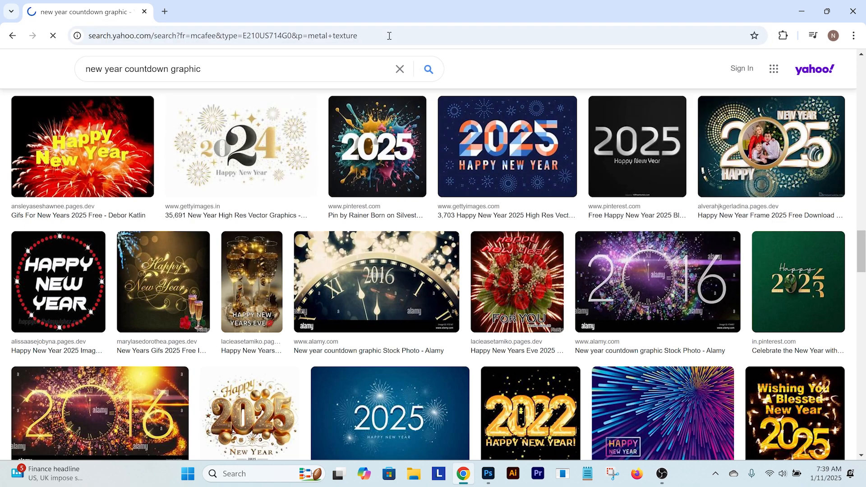
Open the full-size brushed metal steel texture from texturex.com in the image results and copy the image
click(241, 110)
click(436, 267)
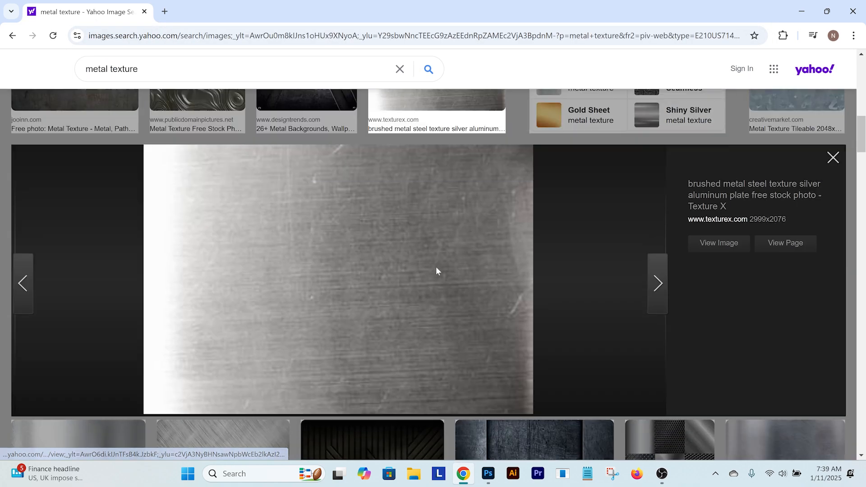
click(429, 265)
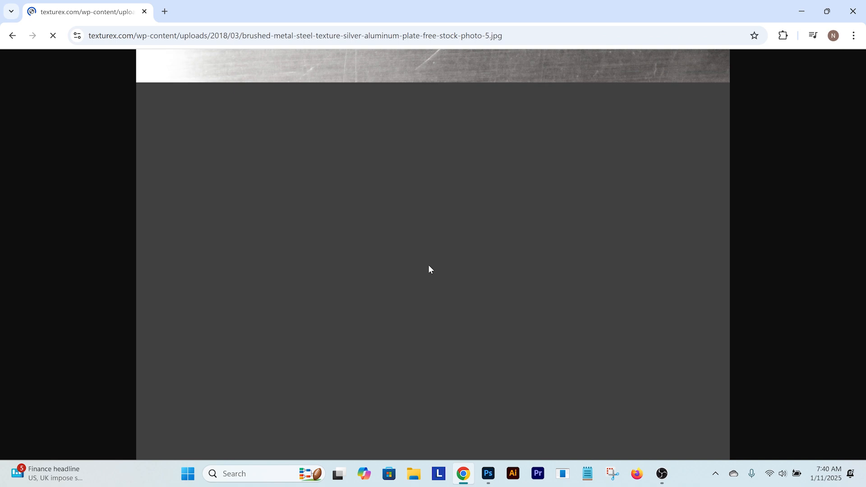
right_click(429, 266)
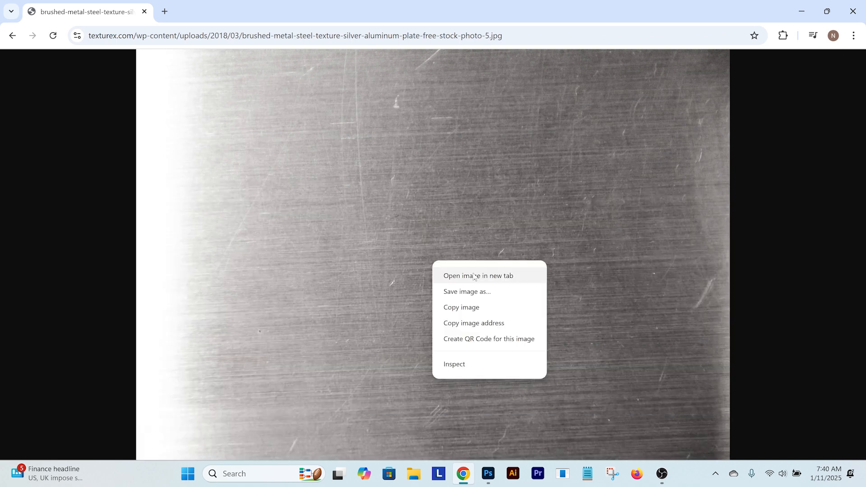
click(440, 306)
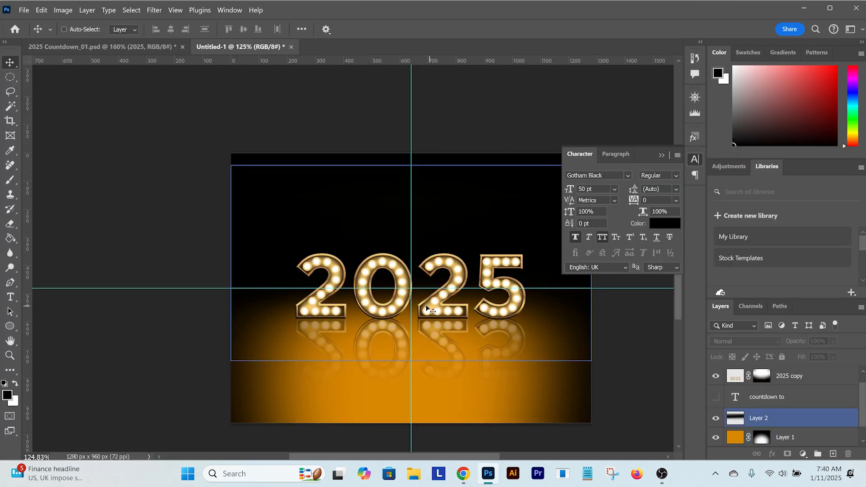
Paste the metal texture into the Photoshop document and scale it to about 47.4% so it just covers the canvas
key(ctrl+v)
key(ctrl+t)
scroll(491, 338, down, 10)
drag(537, 348, 491, 328)
drag(597, 423, 480, 342)
scroll(465, 325, up, 10)
scroll(490, 340, right, 1)
scroll(491, 339, down, 5)
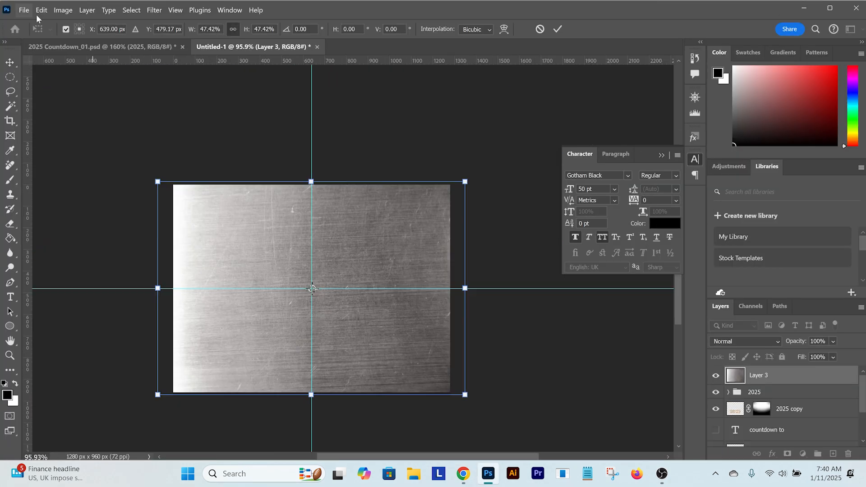
Apply a Perspective transform to the metal texture, narrowing its upper edge evenly from both corners
click(41, 10)
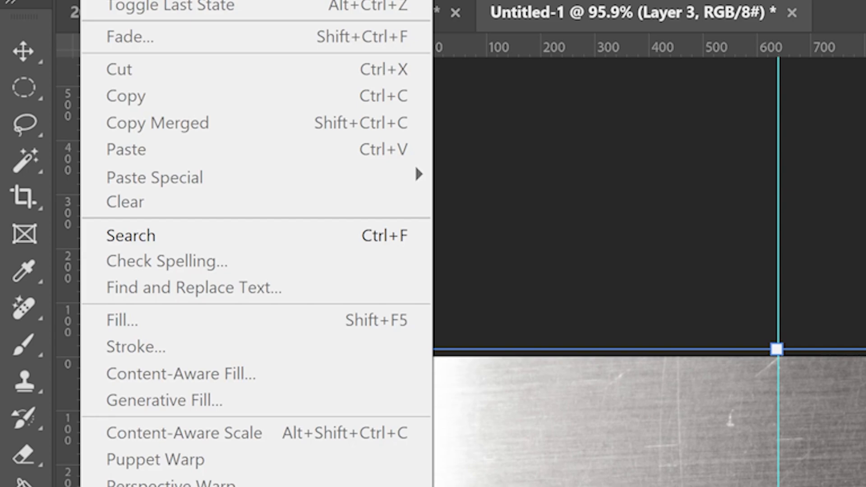
mouse_move(265, 226)
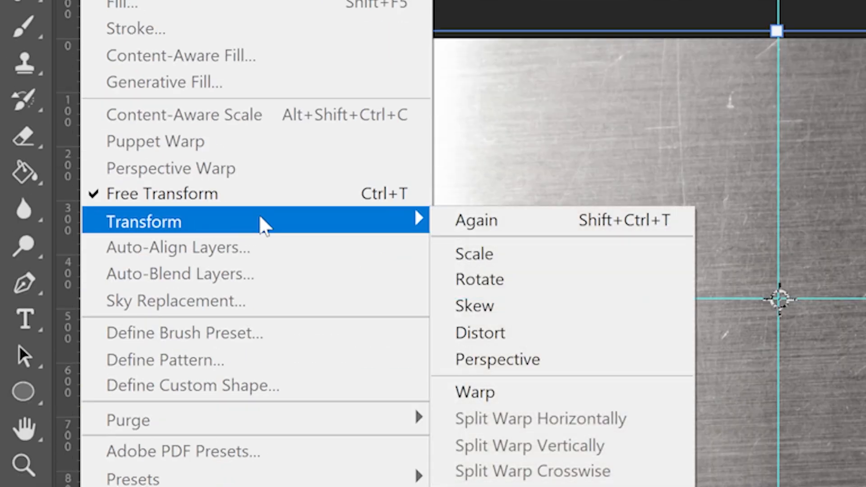
click(539, 229)
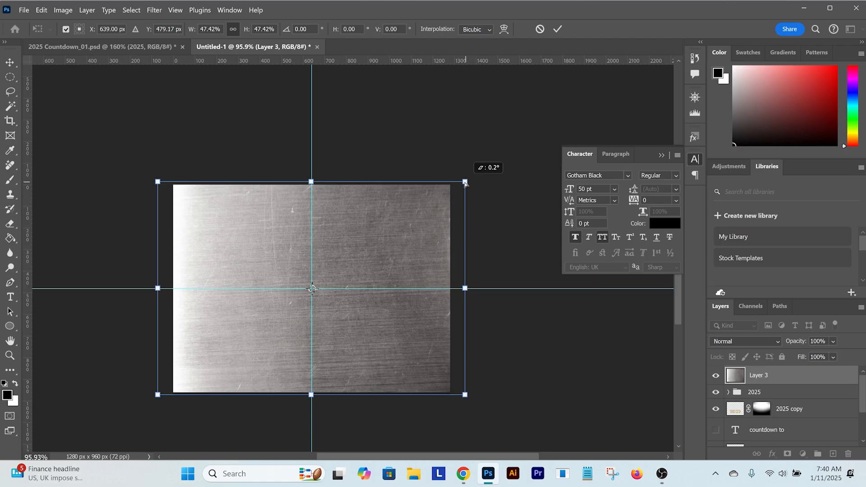
drag(465, 182, 407, 182)
Squash the metal texture from its upper edge down to the floor area, at about 26% height, and commit the transform
drag(316, 183, 319, 279)
drag(431, 279, 406, 287)
key(ctrl+z)
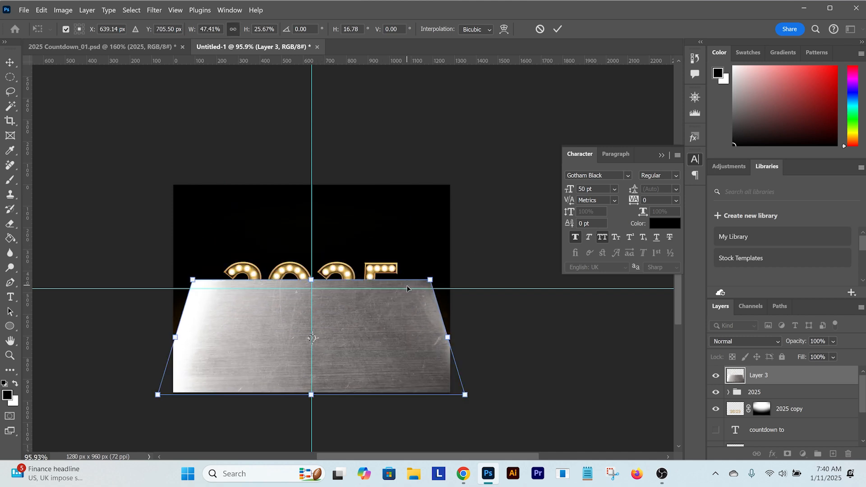
key(Return)
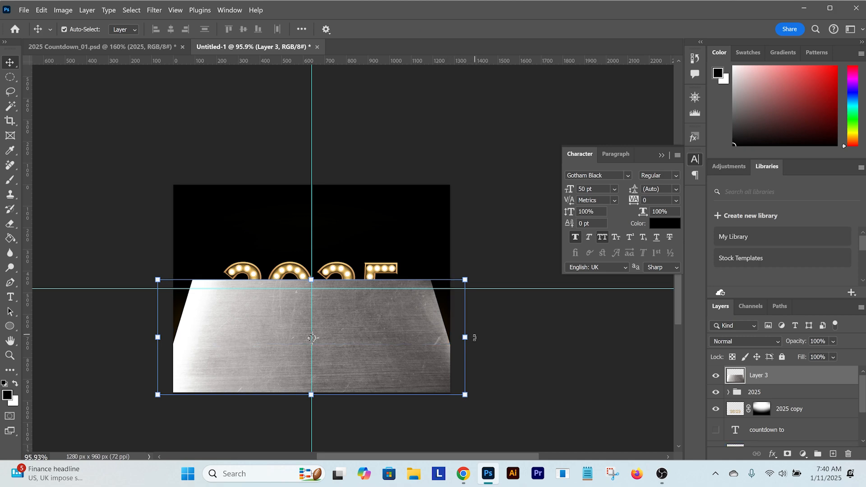
Widen the metal texture symmetrically beyond both canvas sides and set its blend mode to Overlay
drag(469, 337, 548, 337)
key(Return)
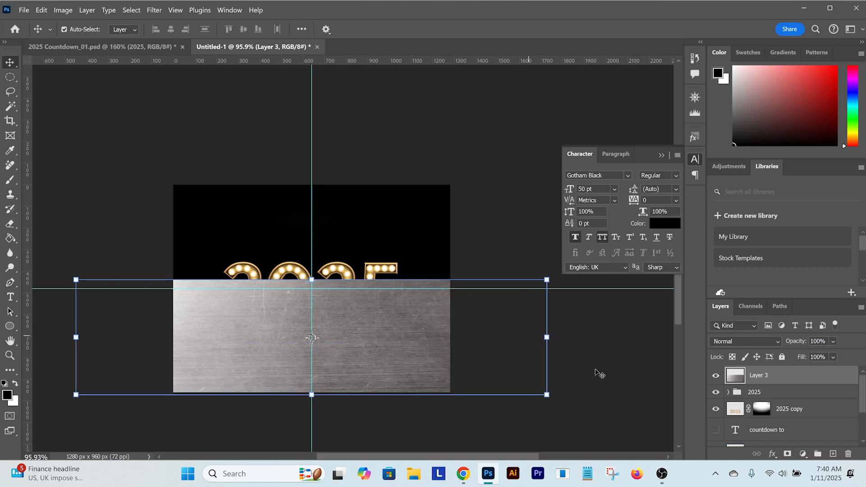
click(749, 342)
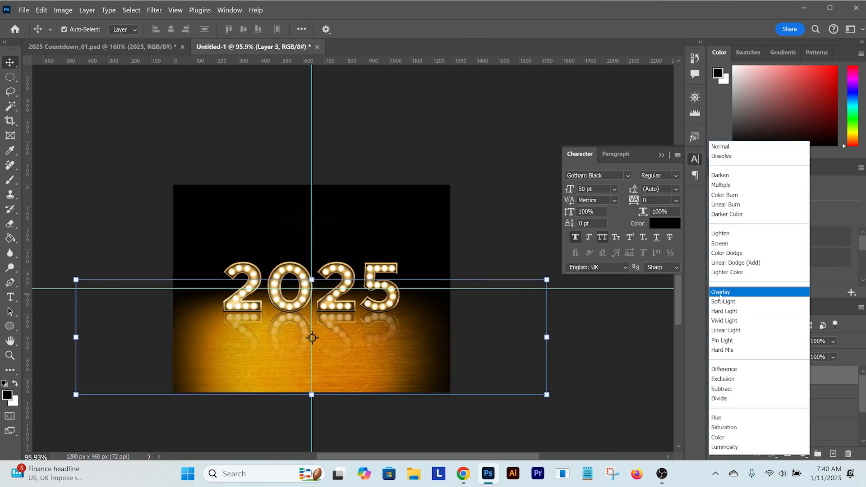
click(733, 290)
scroll(432, 327, up, 3)
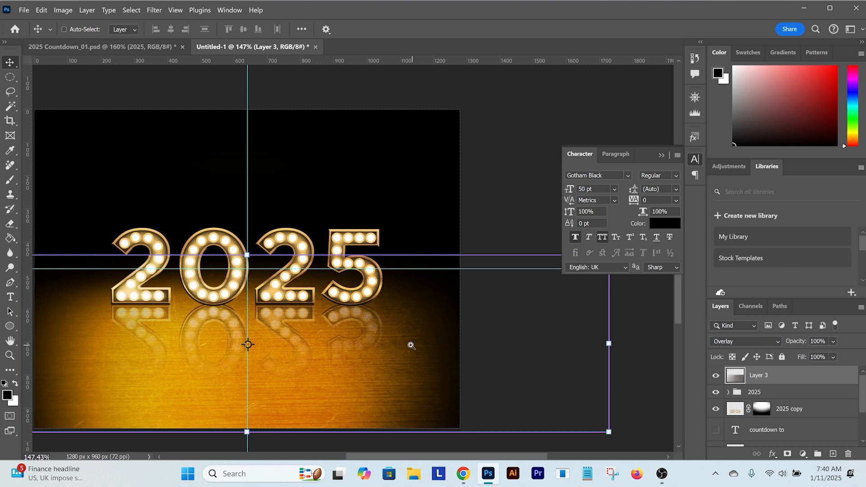
scroll(411, 346, down, 3)
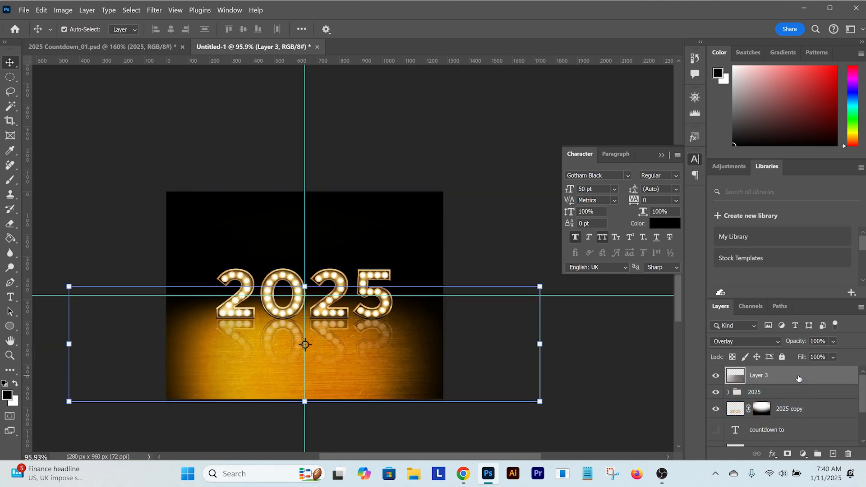
Duplicate the 2025 copy reflection layer and hide the original, leaving the duplicate visible
click(743, 396)
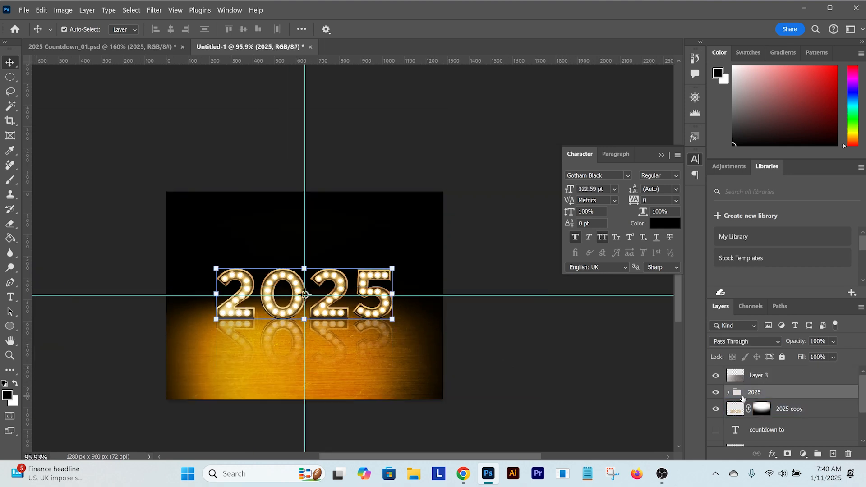
click(800, 414)
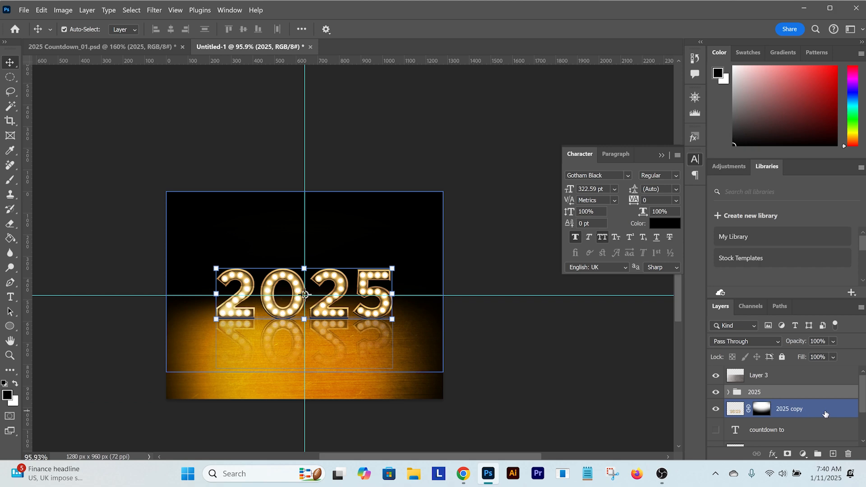
click(820, 414)
key(ctrl+j)
click(715, 428)
click(715, 409)
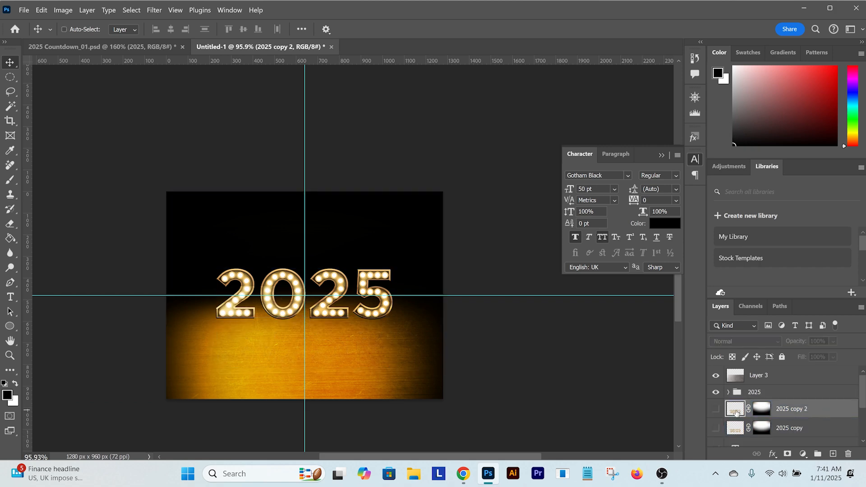
click(716, 412)
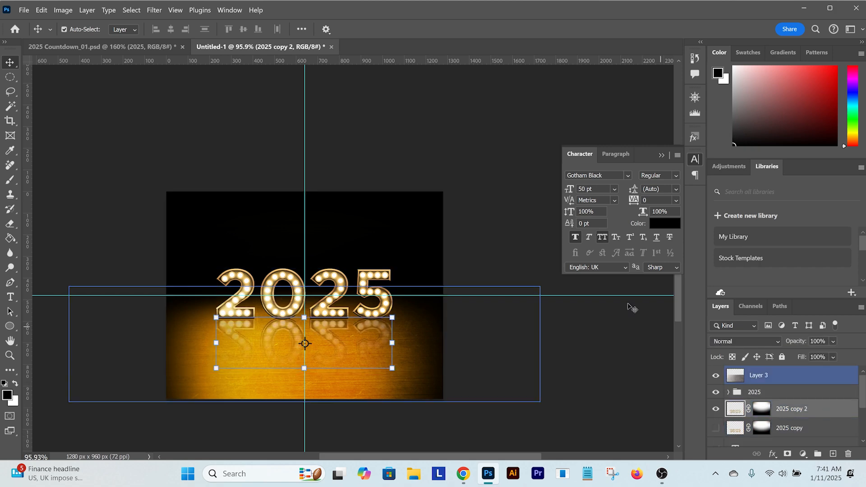
Apply a horizontal Motion Blur at angle 0° to the 2025 copy 2 reflection and leave that layer visible
drag(351, 224, 441, 185)
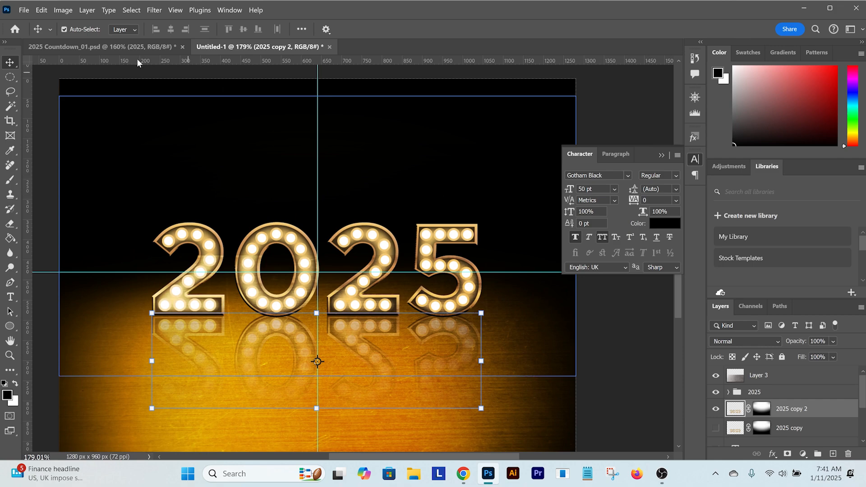
click(153, 11)
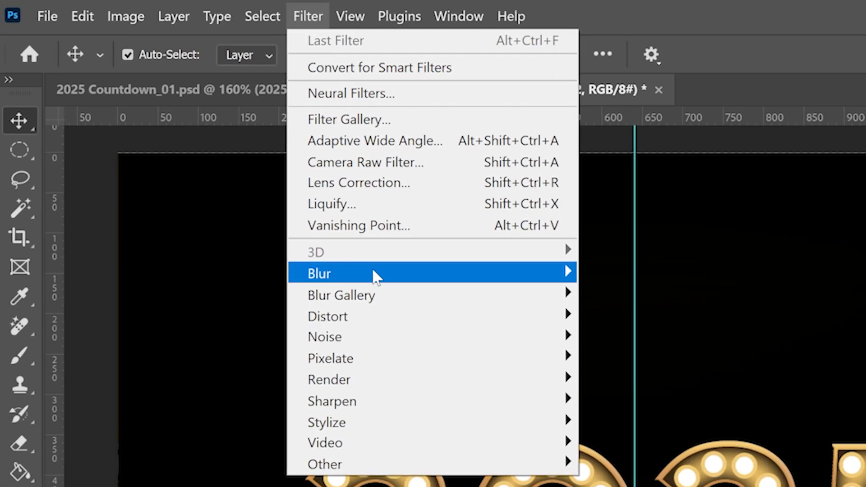
mouse_move(217, 140)
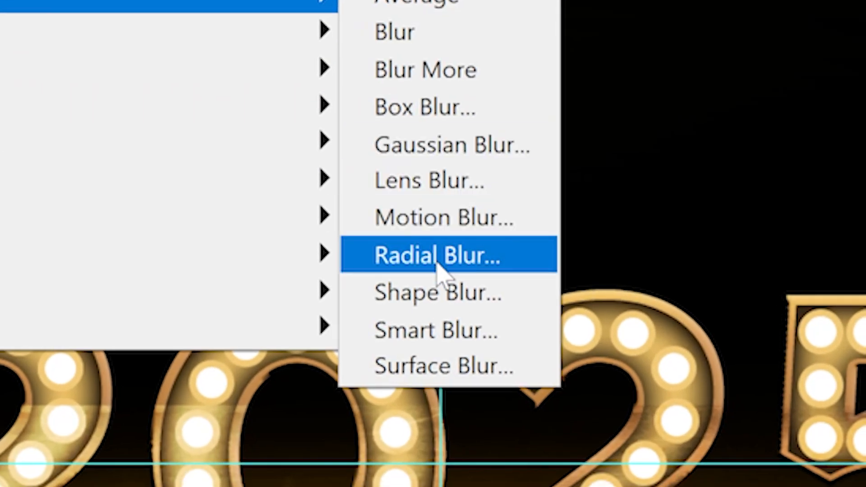
click(473, 226)
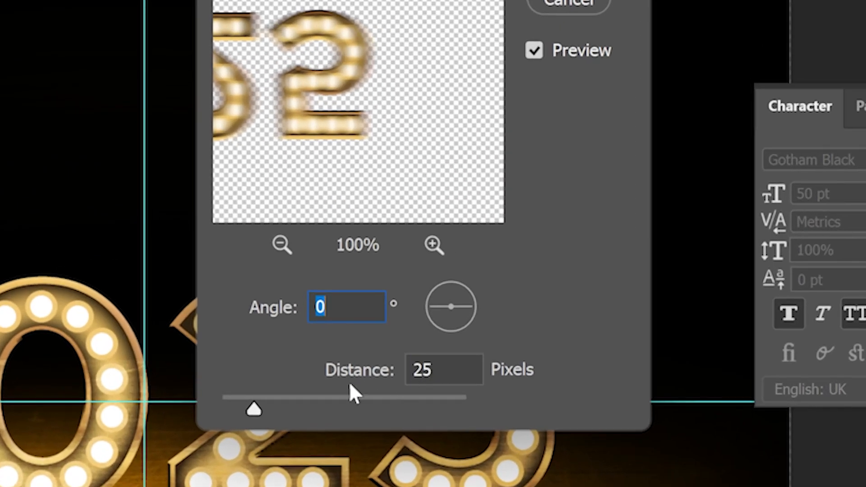
click(436, 370)
drag(254, 409, 284, 411)
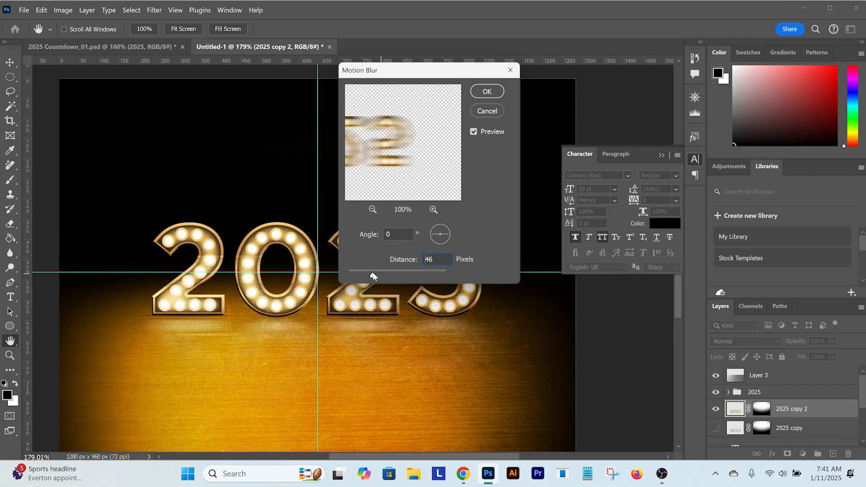
click(425, 259)
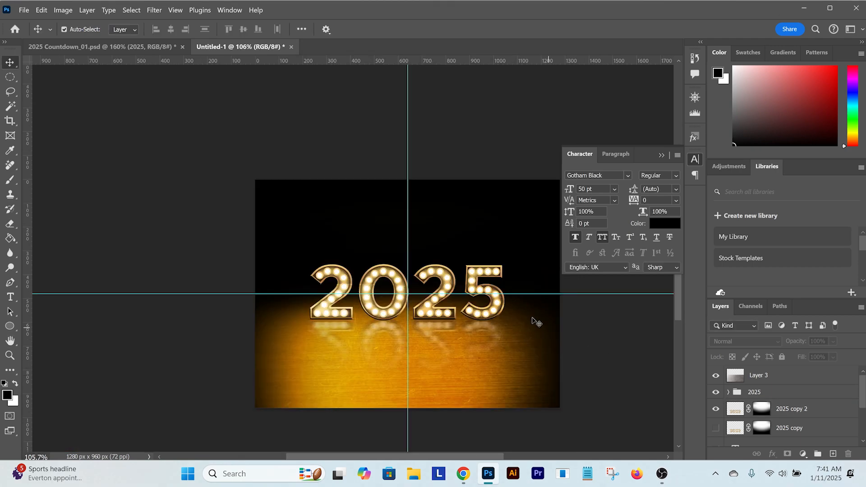
click(527, 316)
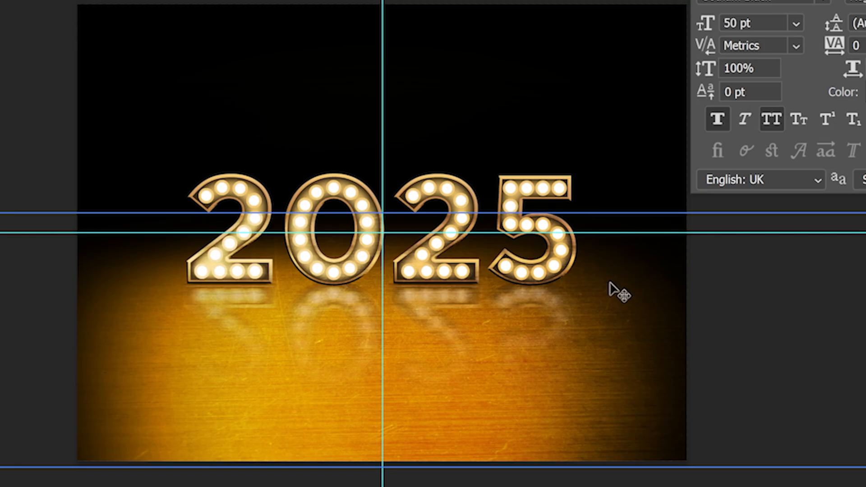
key(ctrl+z)
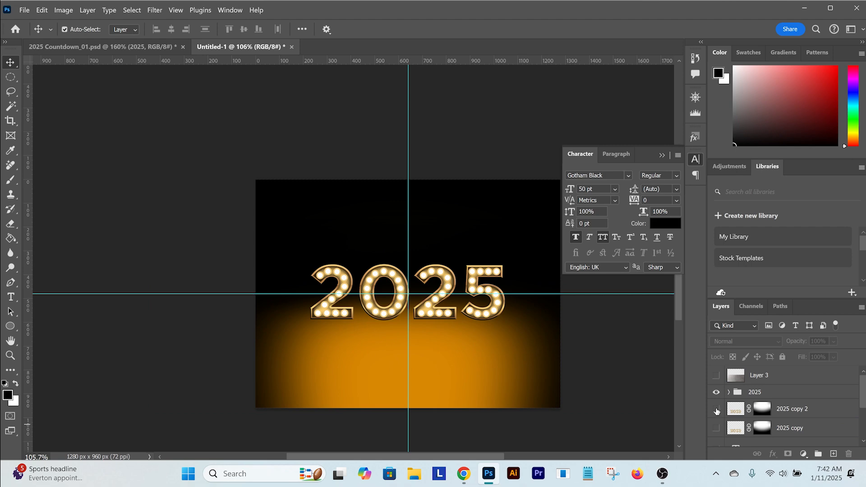
click(717, 410)
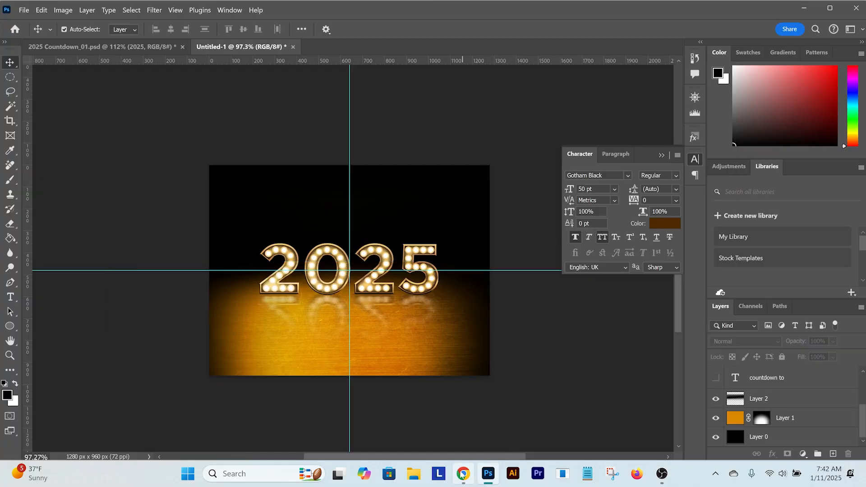
Switch to Chrome and go to motionarray.com/browse/stock-video/
click(462, 476)
click(206, 36)
text(motionarray.com/browse/stock-video/)
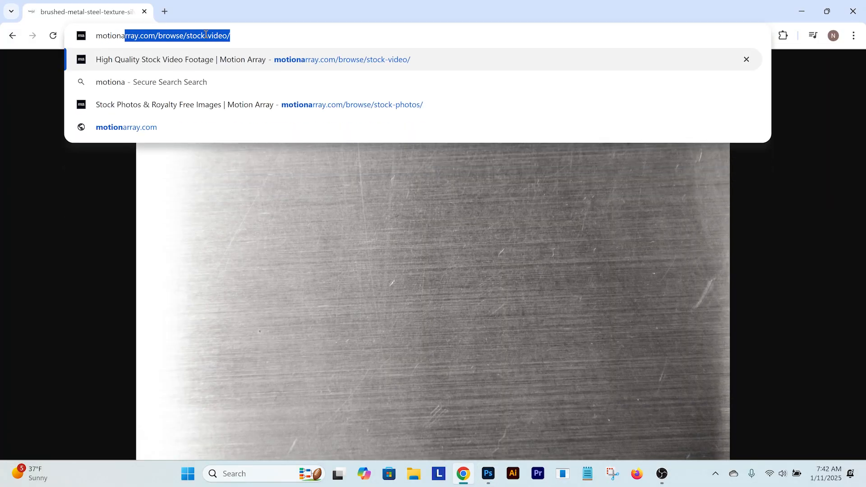
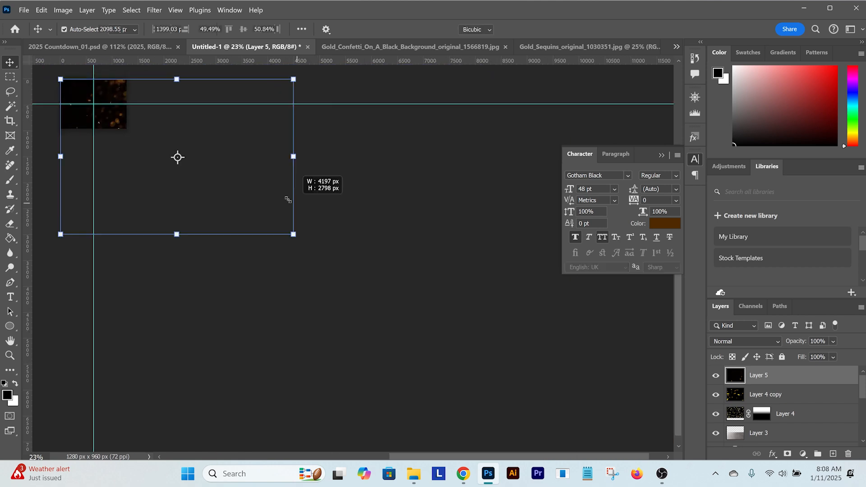
Scale the gold sequins image on Layer 5 down around the canvas, reposition it and set its blend mode to Screen
scroll(145, 140, up, 7)
drag(375, 253, 283, 202)
scroll(285, 190, down, 4)
drag(285, 190, 369, 242)
scroll(369, 241, up, 7)
scroll(419, 283, down, 2)
drag(541, 376, 527, 348)
key(Return)
click(752, 341)
click(731, 242)
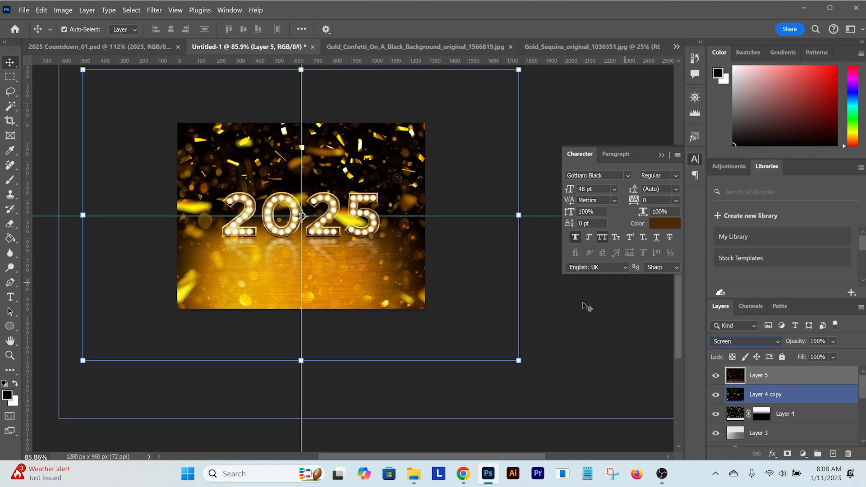
Apply Levels to Layer 5 with an input black point of 20 and a white point of 253
key(ctrl+l)
drag(521, 322, 534, 322)
drag(663, 321, 662, 324)
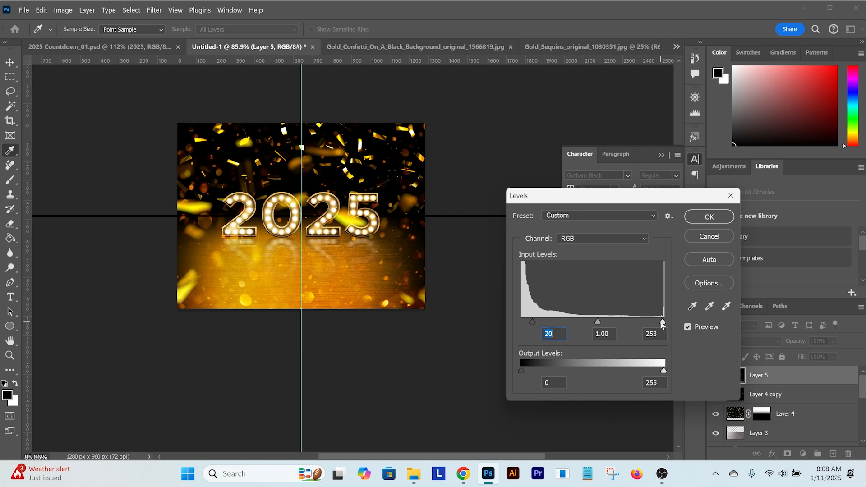
key(Return)
Shift the Layer 4 copy confetti slightly to the right across the canvas
click(731, 391)
key(ctrl+t)
drag(435, 289, 451, 289)
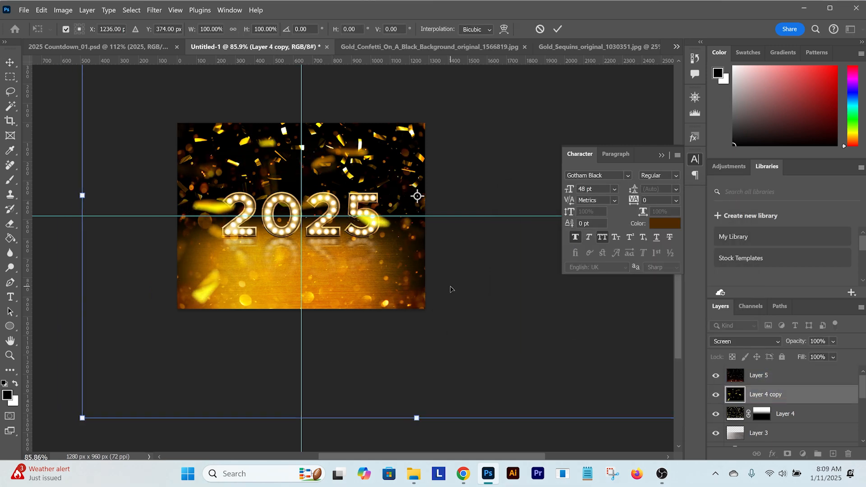
Add a layer mask to Layer 4 copy and fade the large confetti pieces beside the first 2 and over the 5
click(787, 453)
key(b)
click(228, 208)
click(365, 214)
key(v)
scroll(451, 311, down, 1)
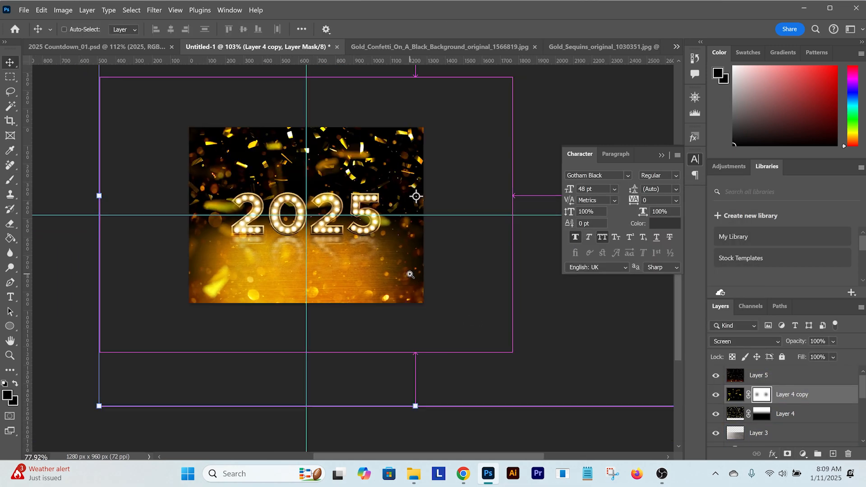
Add a layer mask to the Layer 3 metal texture and brush black on it to soften the floor's upper edge
scroll(326, 238, up, 8)
scroll(386, 273, down, 4)
click(759, 433)
key(ctrl+t)
scroll(436, 340, down, 8)
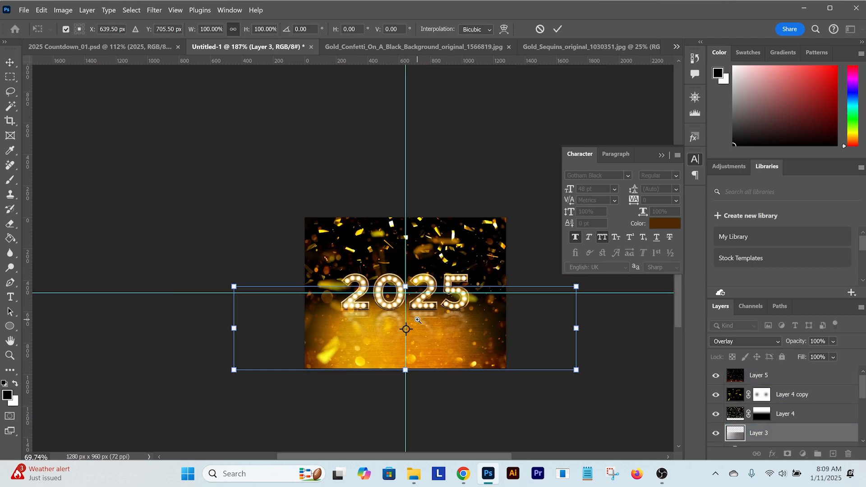
key(Return)
scroll(436, 340, up, 5)
click(787, 453)
key(b)
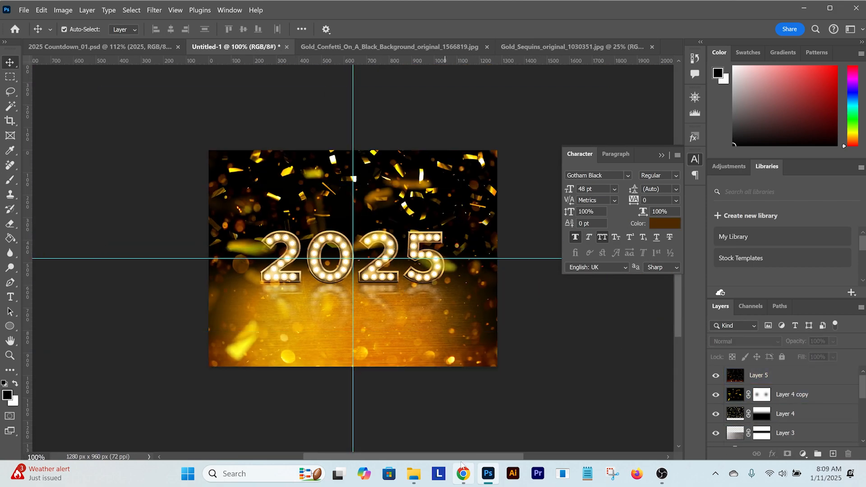
Switch to Chrome, clear the confetti filter in the Motion Array stock photos and search for "bokeh"
click(462, 472)
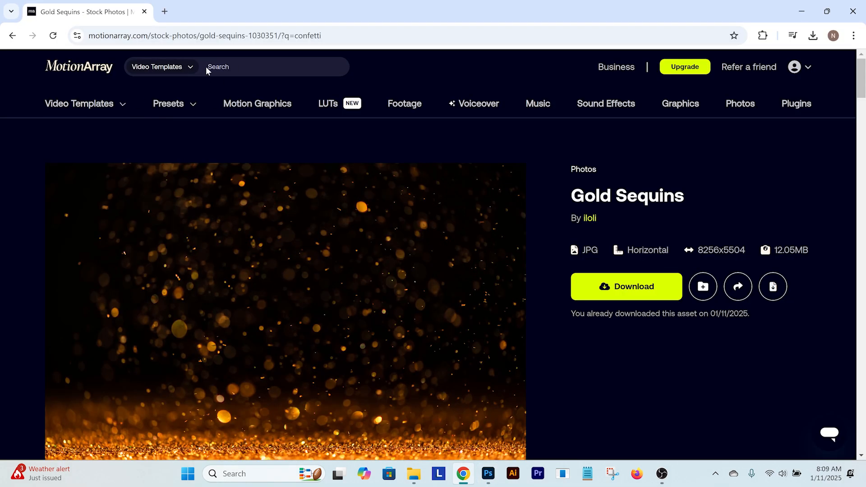
click(11, 37)
scroll(346, 197, up, 5)
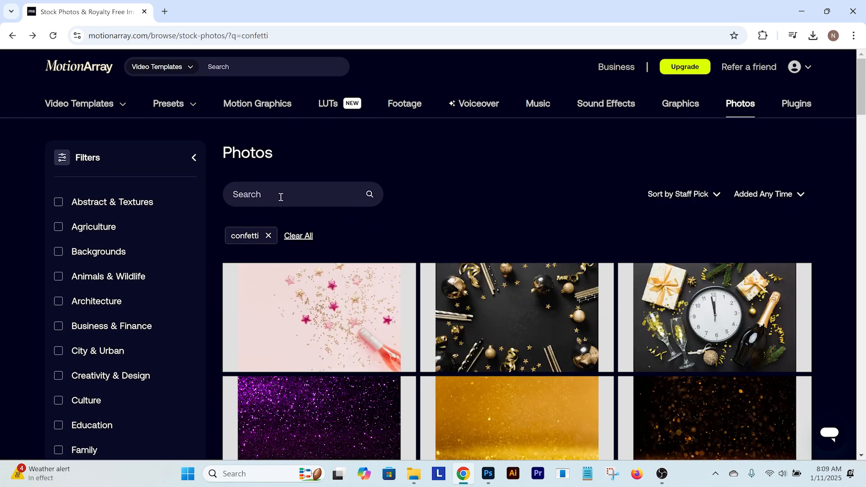
click(268, 237)
click(268, 192)
text(bokeh)
key(Return)
scroll(534, 266, down, 5)
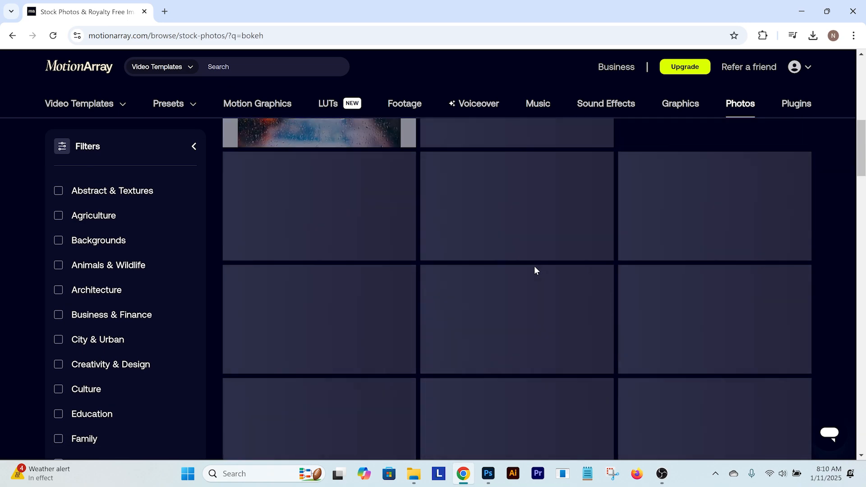
Download the Bokeh Light Circles photo and open the downloaded file in Photoshop from the Downloads folder
scroll(556, 256, down, 10)
click(728, 259)
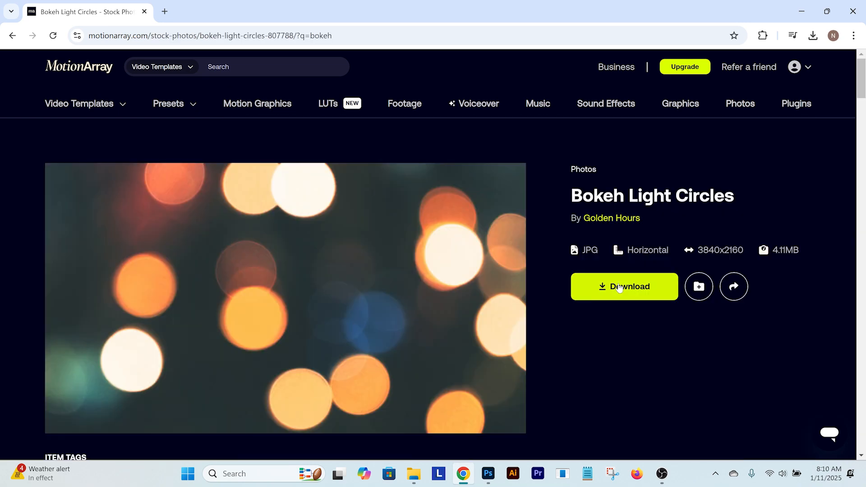
click(413, 474)
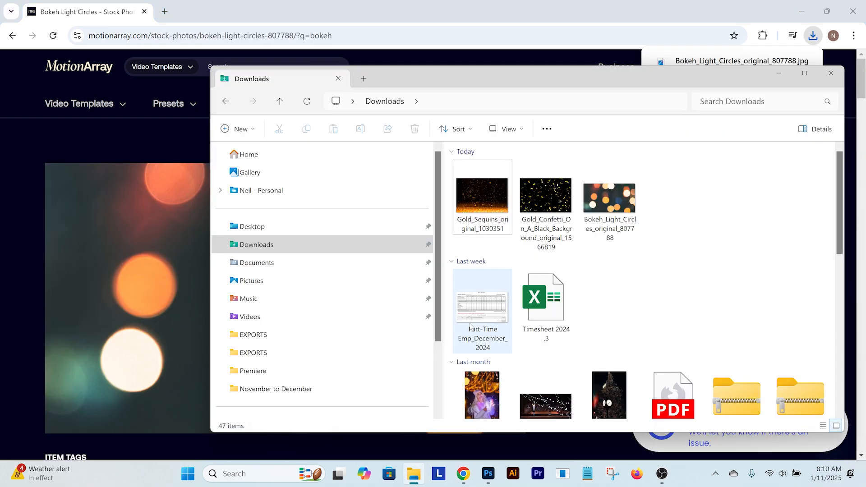
right_click(605, 201)
mouse_move(630, 102)
click(549, 122)
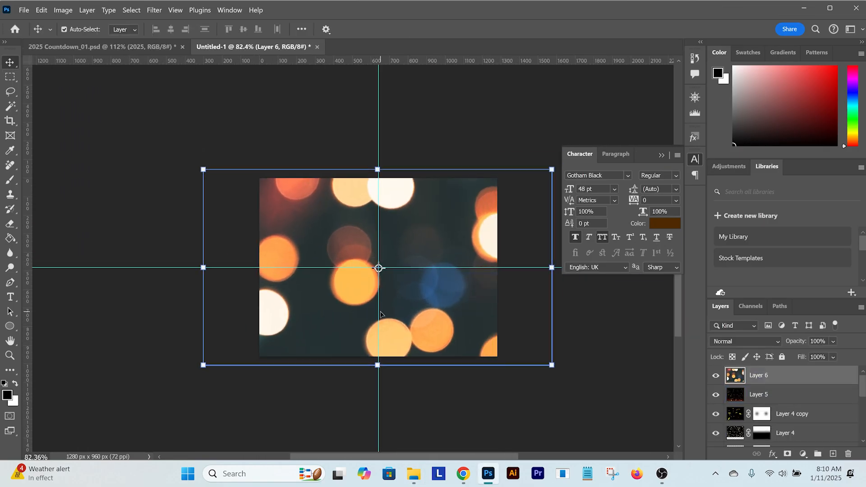
Darken the shadows of the Layer 6 bokeh image with Levels and raise its saturation to +45 with Hue/Saturation
drag(522, 321, 527, 321)
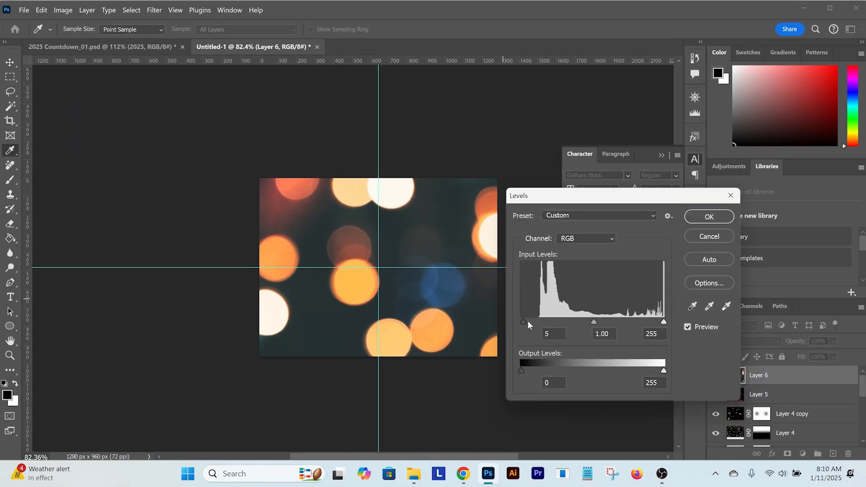
key(Return)
key(ctrl+u)
drag(608, 190, 612, 190)
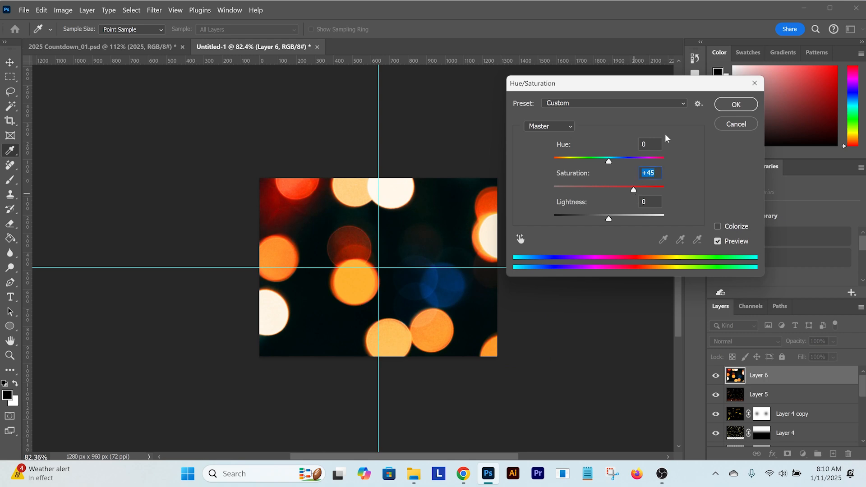
drag(609, 161, 620, 177)
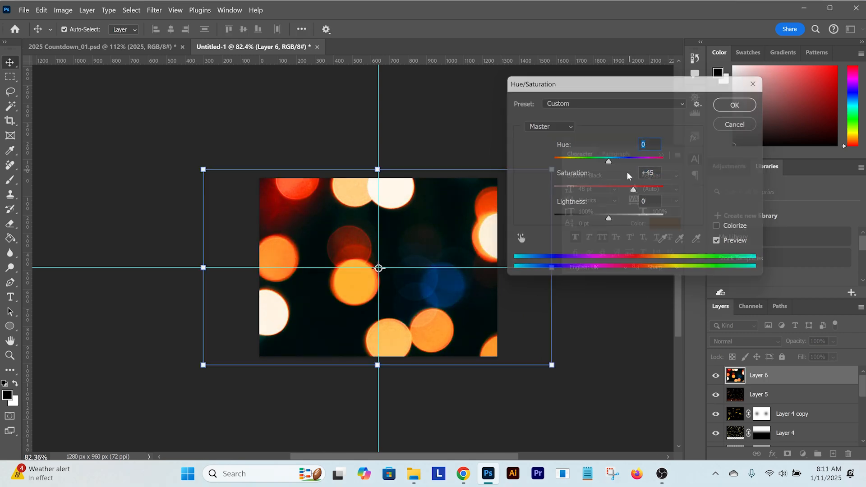
Set Layer 6's blend mode to Screen, then enlarge the bokeh image and shift it left over the canvas
click(745, 341)
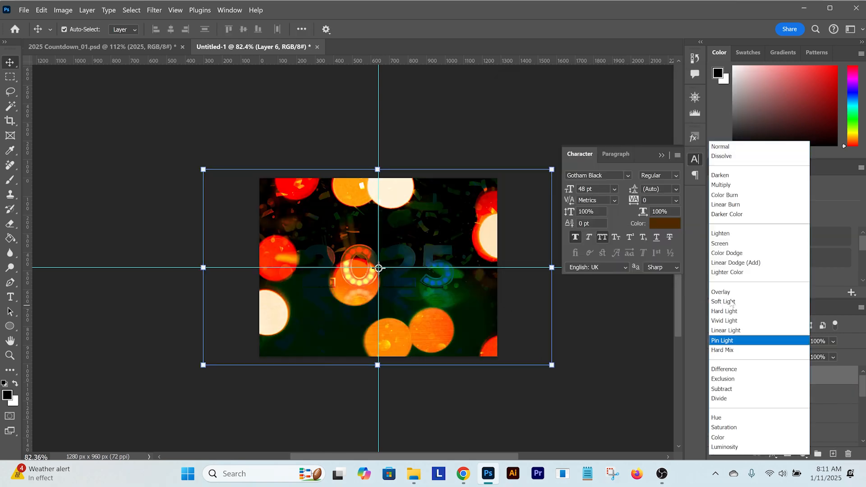
click(722, 240)
drag(203, 169, 183, 158)
drag(452, 209, 405, 209)
drag(522, 157, 563, 137)
drag(480, 214, 464, 214)
key(Return)
Duplicate Layer 6, hide the original and apply a 50-pixel Gaussian Blur to the copy
key(ctrl+j)
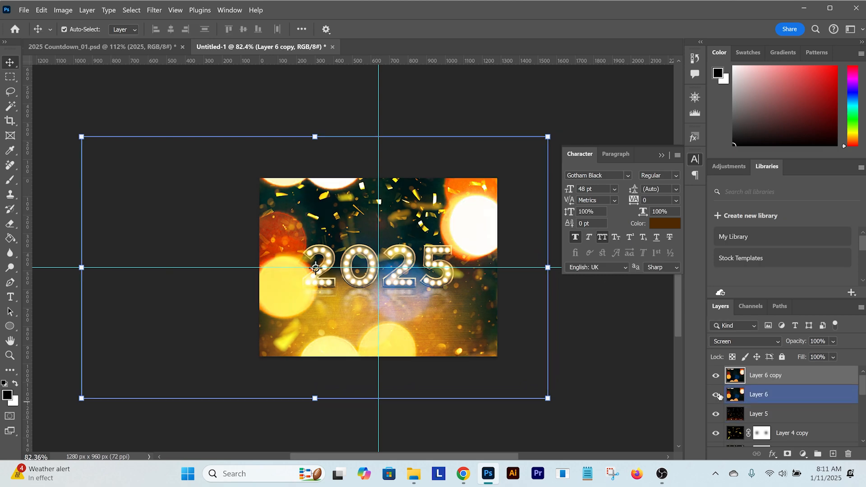
click(715, 394)
click(153, 10)
mouse_move(170, 151)
click(318, 192)
key(Return)
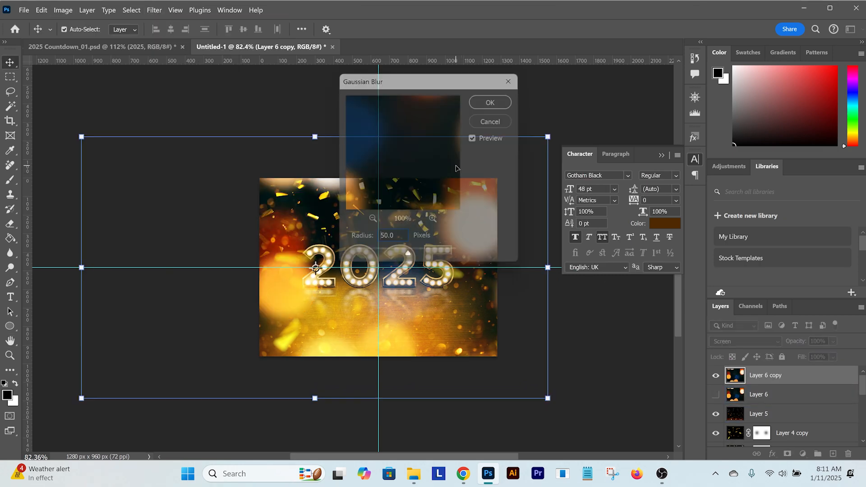
Show Layer 6 again and set the opacity of both Layer 6 and Layer 6 copy to 50%
click(716, 394)
click(734, 396)
key(5)
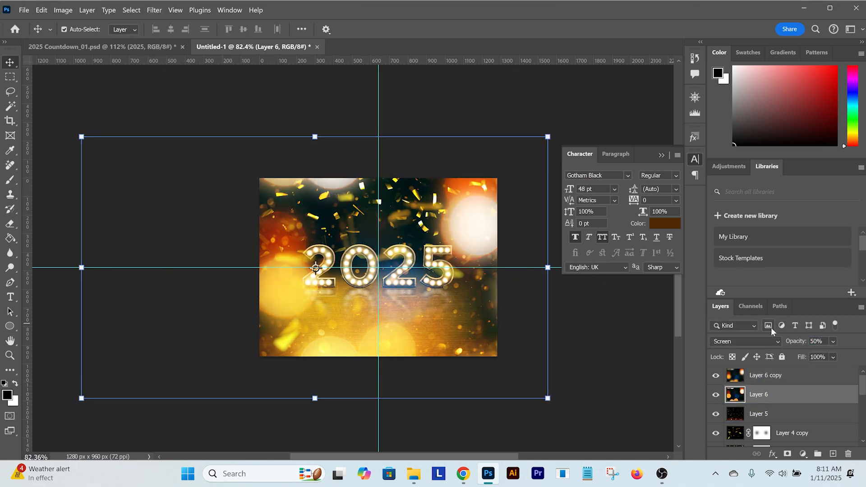
click(766, 375)
key(5)
Duplicate Layer 6 and Layer 6 copy together, merge the duplicates into one layer and hide the two originals
ctrl+click(807, 396)
key(ctrl+j)
key(ctrl+e)
click(716, 395)
click(715, 414)
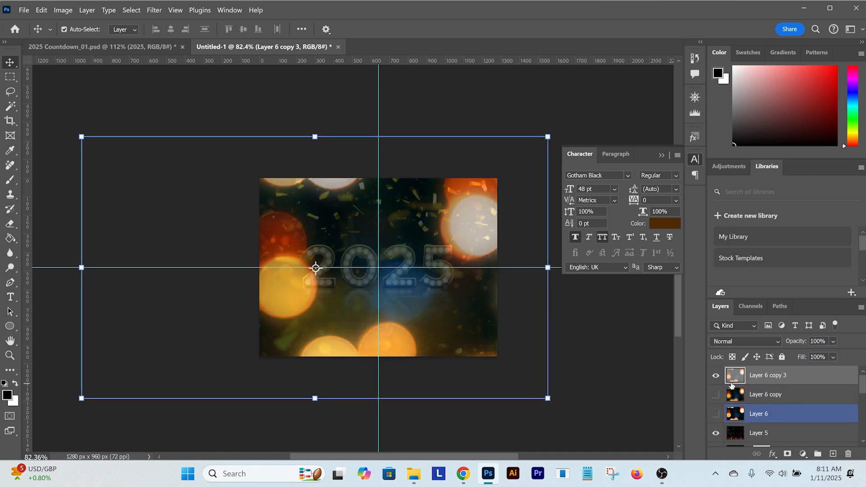
Set the merged bokeh layer's blend mode to Screen and deepen its shadows with Levels
click(745, 341)
click(725, 244)
key(ctrl+l)
drag(522, 322, 534, 322)
click(708, 217)
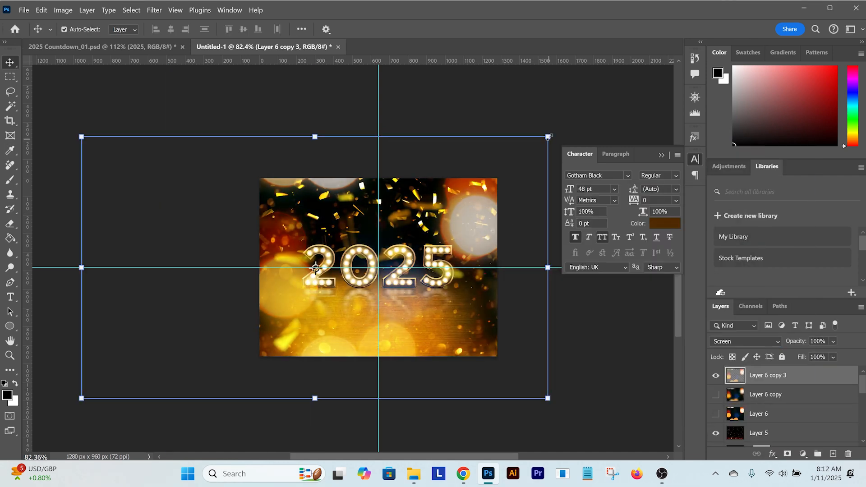
Enlarge the merged bokeh layer slightly and move it a little down and to the left
drag(547, 135, 571, 123)
drag(505, 194, 496, 211)
key(Return)
Hide the merged bokeh layer and create a new empty layer directly above the 2025 group
click(451, 309)
scroll(365, 265, up, 2)
scroll(758, 412, up, 1)
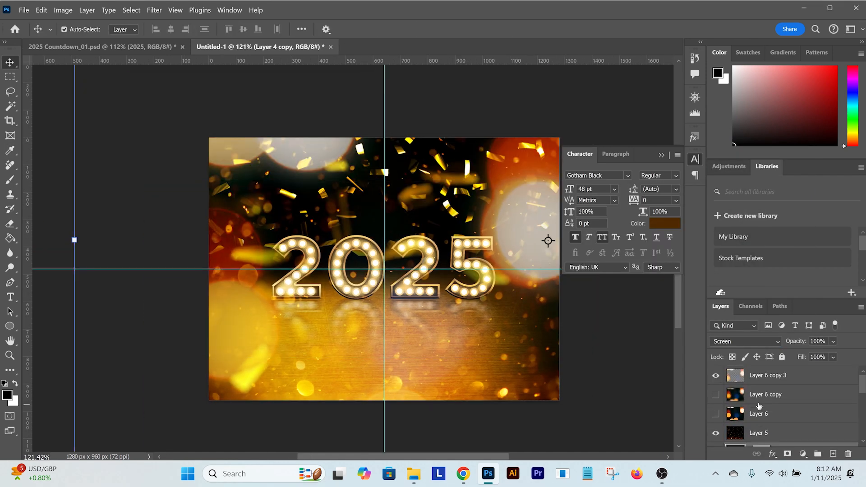
click(715, 375)
scroll(785, 413, down, 2)
click(802, 413)
key(ctrl+shift+alt+n)
Examine the glow around and beneath the digits in 2025 Countdown_01.psd, and return to the Untitled-1 document
click(127, 47)
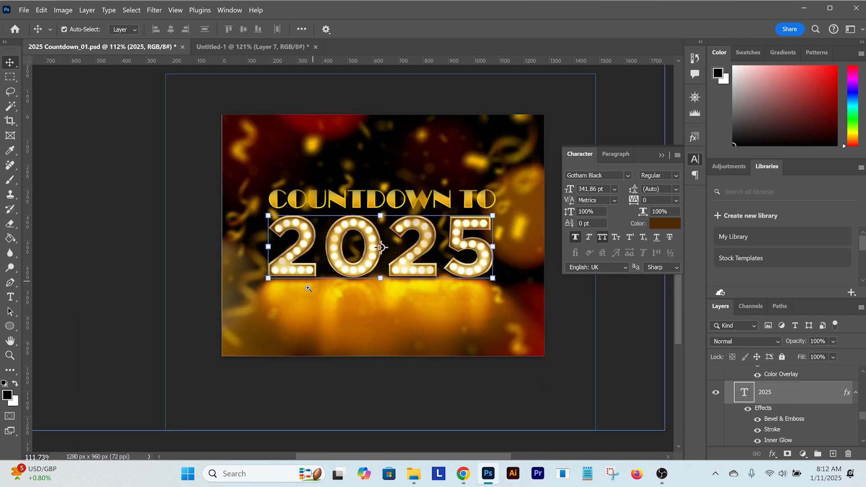
scroll(308, 294, up, 4)
drag(541, 278, 369, 252)
scroll(511, 300, down, 2)
click(231, 47)
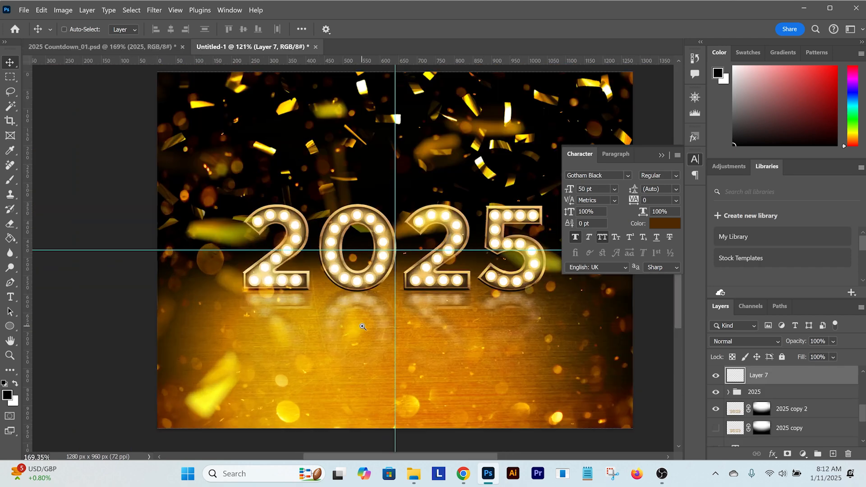
Undo the last new layer and create an empty layer directly beneath the 2025 group instead
key(ctrl+z)
click(795, 392)
key(ctrl+shift+alt+n)
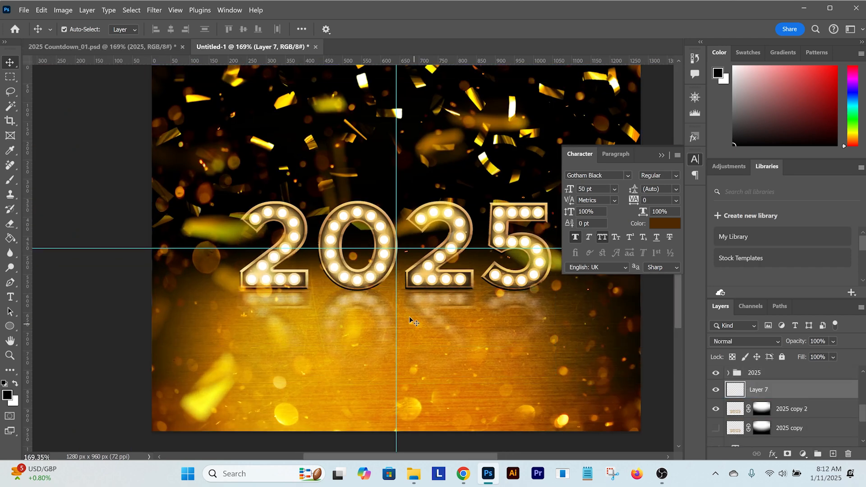
Paint soft bright yellow vertical streaks on the floor beneath the digits, working with a 125 px brush
key(n)
click(285, 417)
key(Return)
key(b)
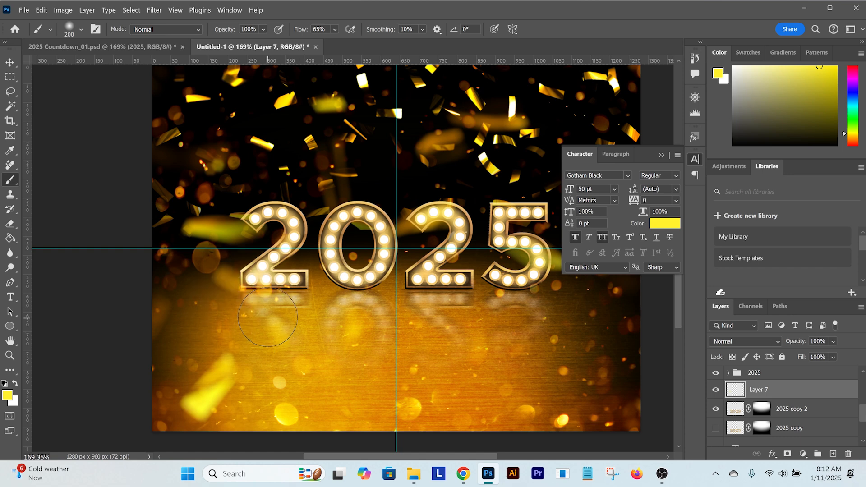
mouse_move(352, 299)
mouse_down()
mouse_move(357, 380)
mouse_move(355, 295)
mouse_move(350, 314)
mouse_up()
key(ctrl+z)
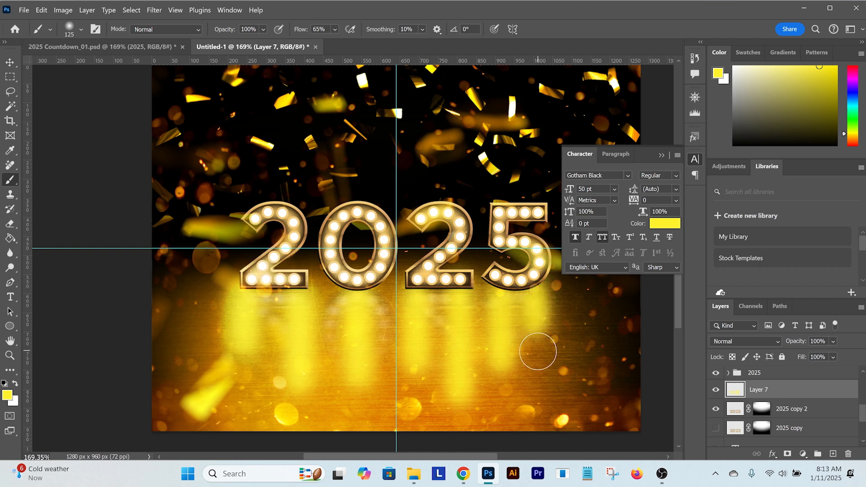
Mask the yellow streak layer with a feathered selection so the streaks fade out down the floor
drag(658, 322, 658, 322)
right_click(468, 234)
click(481, 227)
key(Return)
click(787, 454)
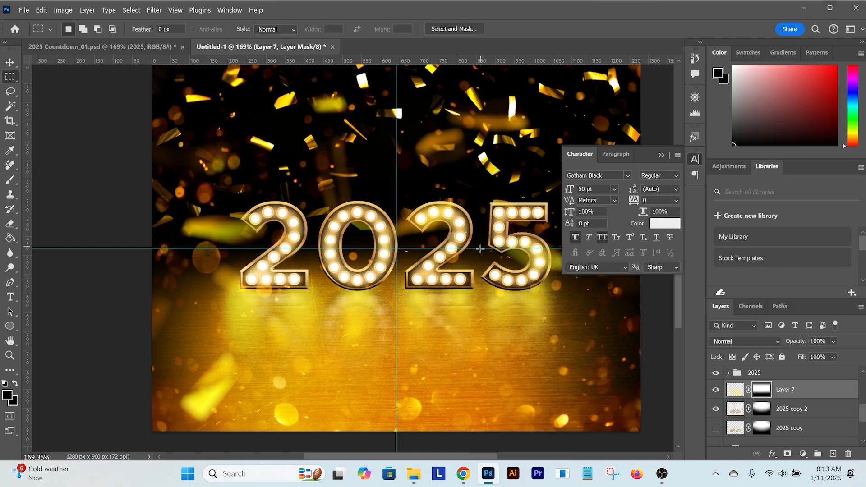
Try Overlay on the yellow streak layer, and settle on Screen as its blend mode
click(745, 341)
click(733, 293)
click(716, 390)
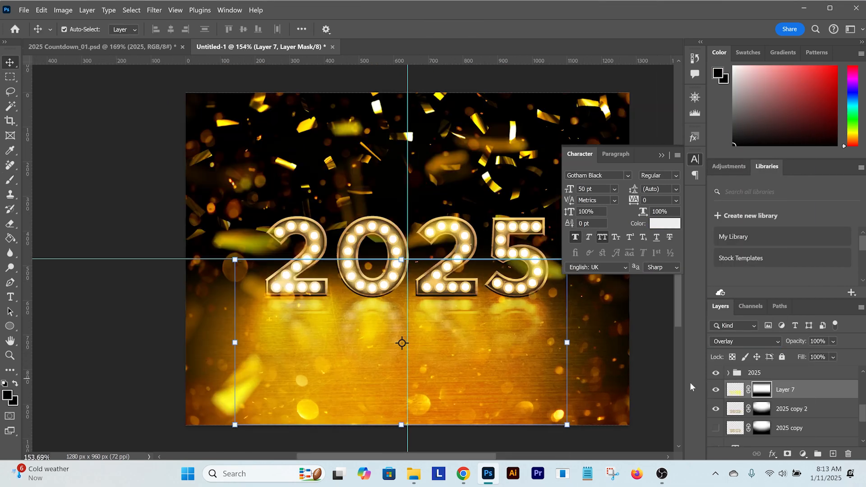
key(ctrl+u)
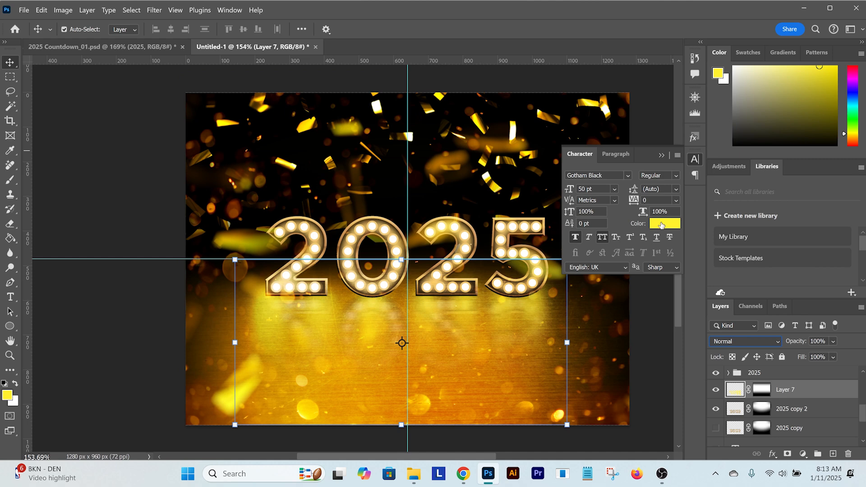
click(745, 341)
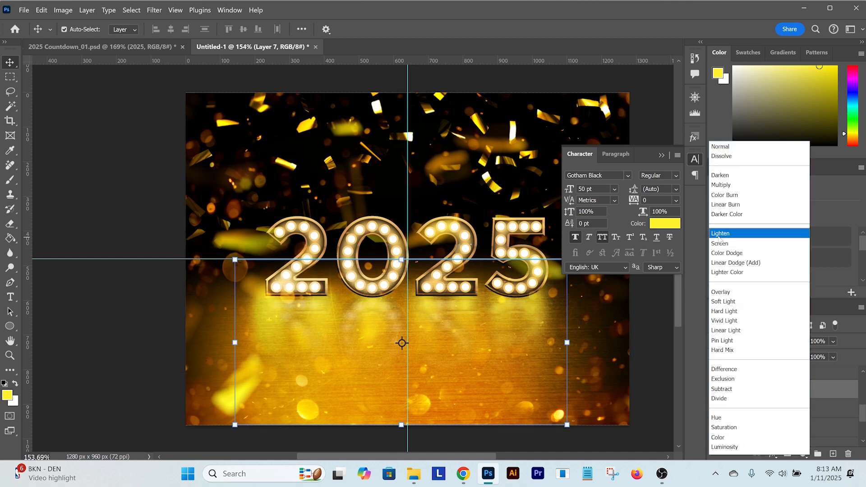
click(748, 234)
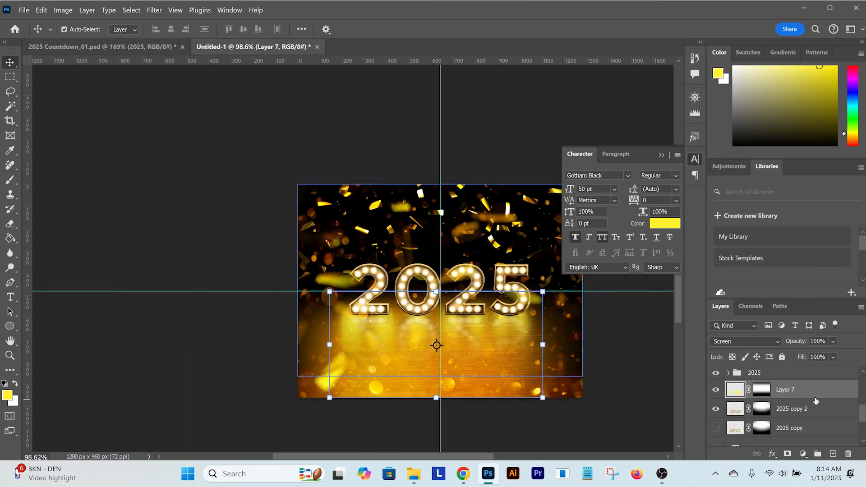
Create a layer above the 2025 group, paint soft white across the digits with a large brush, and set it to Overlay
key(ctrl+shift+alt+n)
click(7, 395)
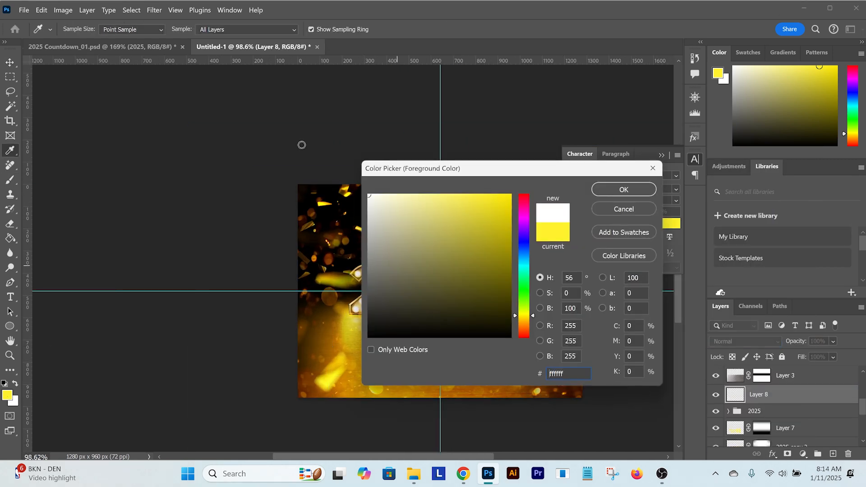
key(Return)
key(b)
drag(371, 291, 559, 288)
click(745, 341)
click(730, 284)
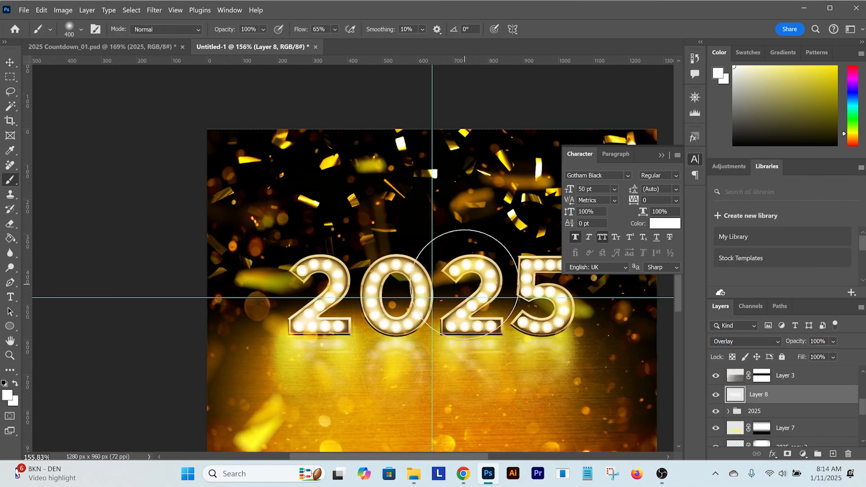
key(v)
click(716, 395)
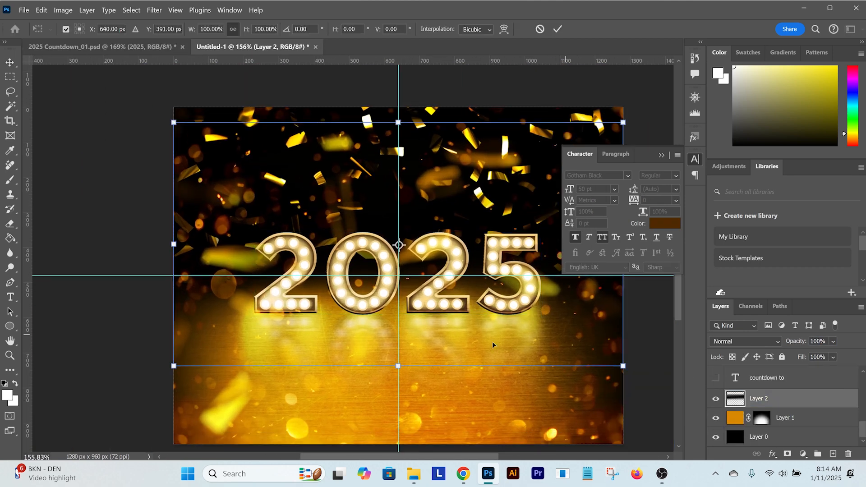
Try to stretch the lower edge of Layer 2 further down the canvas
drag(398, 367, 398, 398)
key(Return)
key(b)
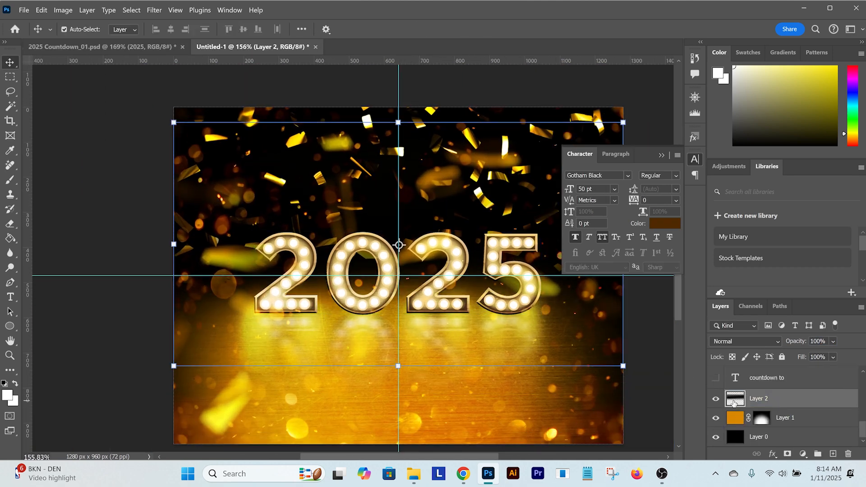
Reset the colours to black and white and create a new empty layer between the 2025 group and Layer 7
key(d)
scroll(196, 271, up, 4)
key(v)
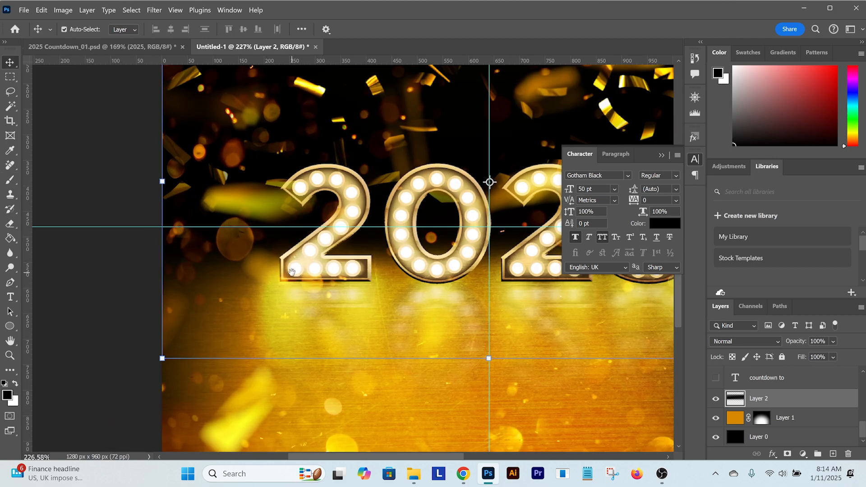
scroll(633, 342, right, 3)
click(805, 414)
click(832, 454)
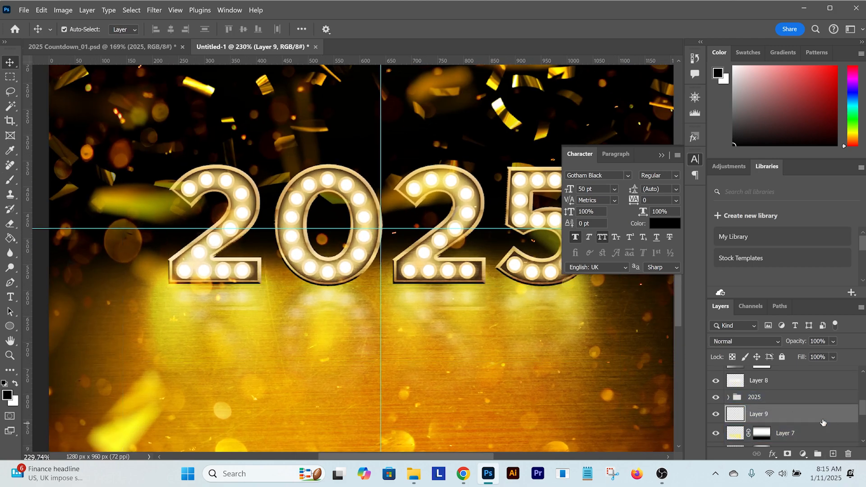
Paint black contact shadows along the bases of the 2025 digits with a soft 45 px brush
key(bracketleft)
key(bracketleft)
key(bracketleft)
key(bracketleft)
key(bracketleft)
key(bracketleft)
scroll(185, 281, up, 3)
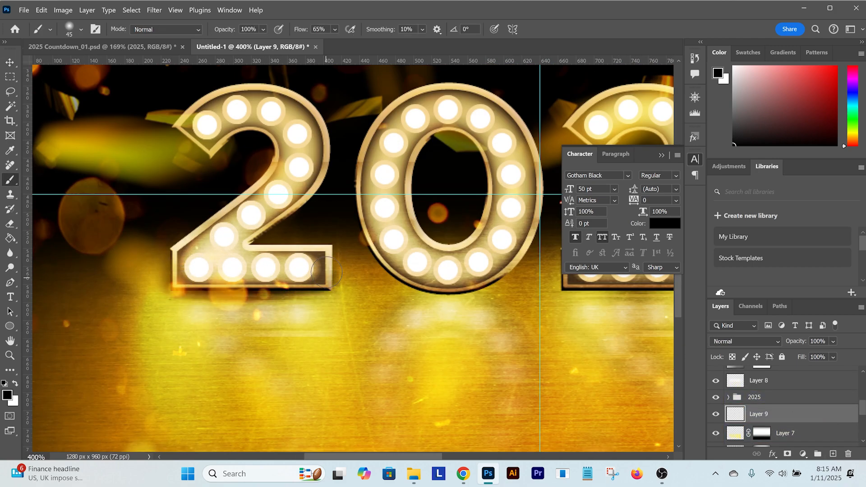
scroll(503, 222, down, 2)
scroll(504, 222, right, 3)
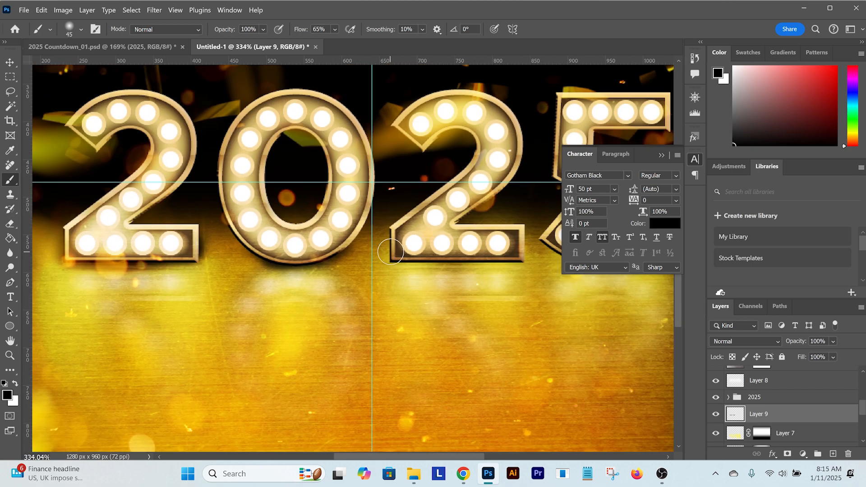
scroll(509, 229, right, 4)
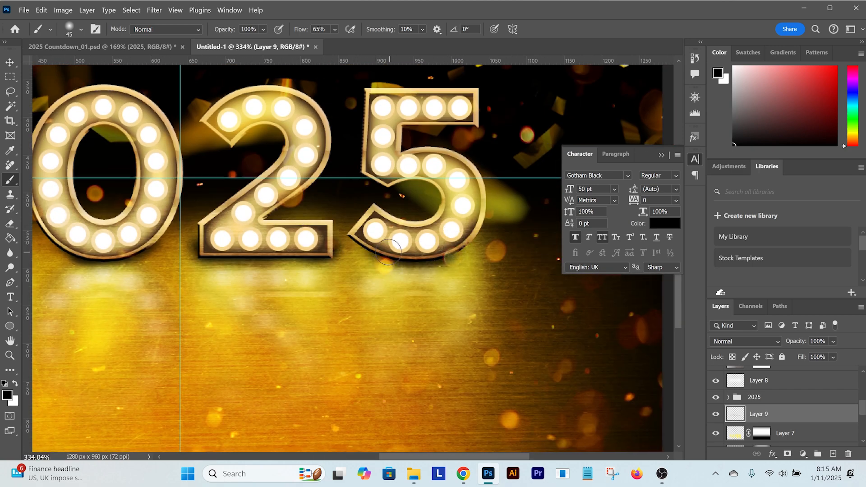
Widen the black contact shadows beneath the digits using a 70 px brush
scroll(362, 213, down, 6)
scroll(279, 213, up, 5)
key(bracketright)
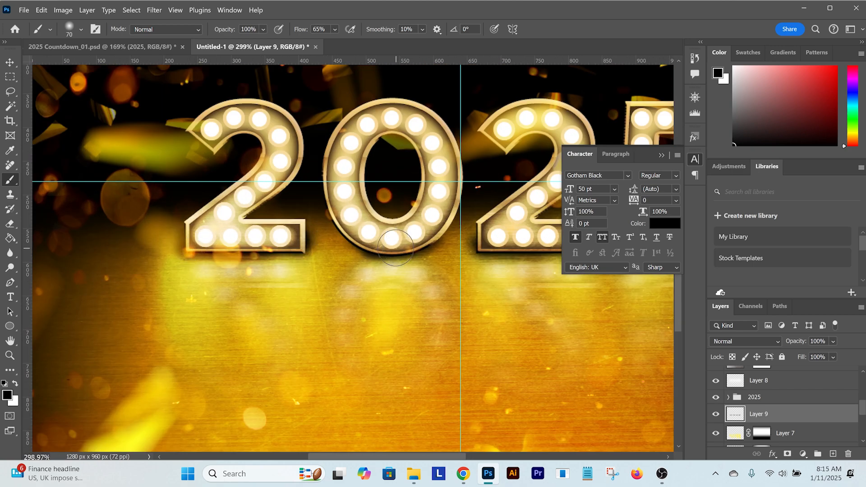
scroll(451, 228, down, 6)
key(v)
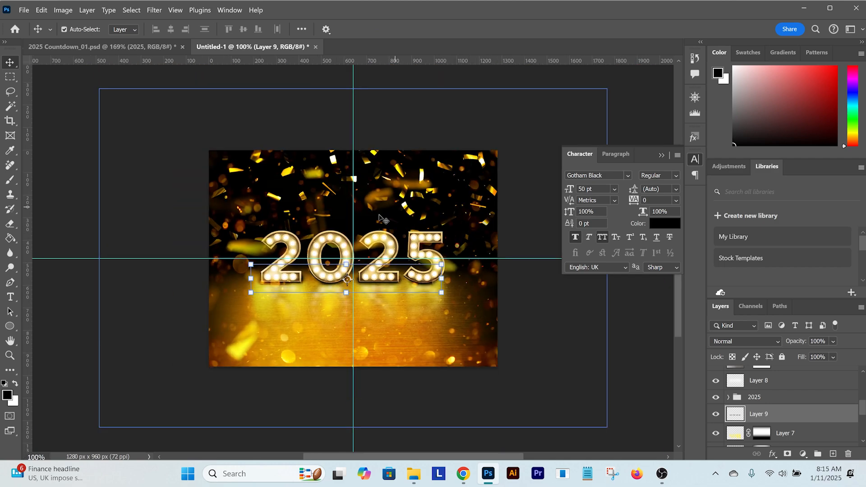
scroll(372, 258, up, 2)
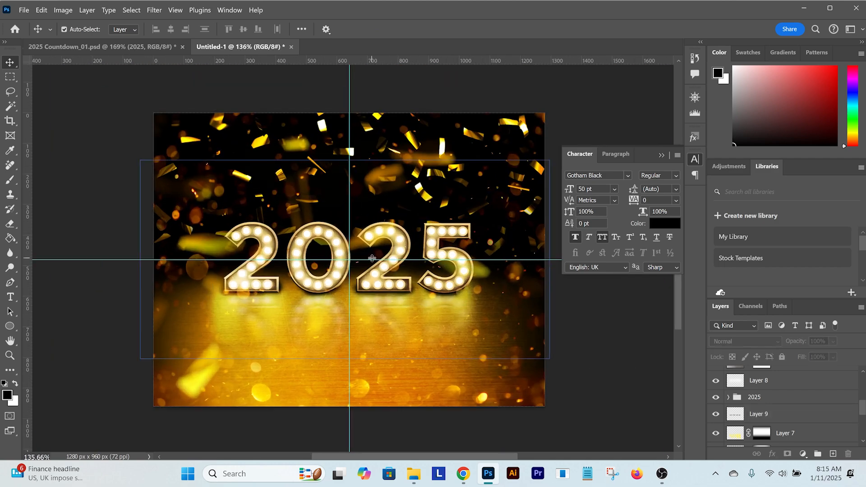
Show the "countdown to" text layer, bring it to the top of the layer stack, and enlarge and place it above the digits
click(109, 44)
click(244, 46)
scroll(414, 348, up, 1)
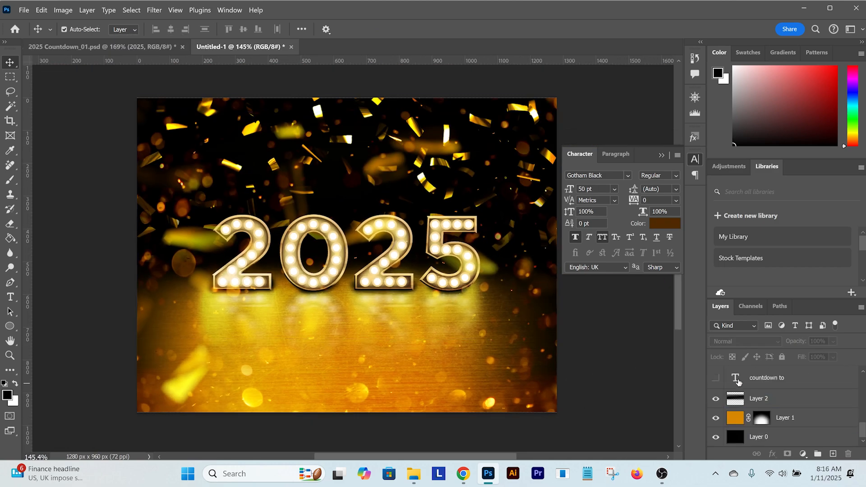
drag(738, 381, 738, 381)
key(ctrl+t)
drag(397, 237, 391, 190)
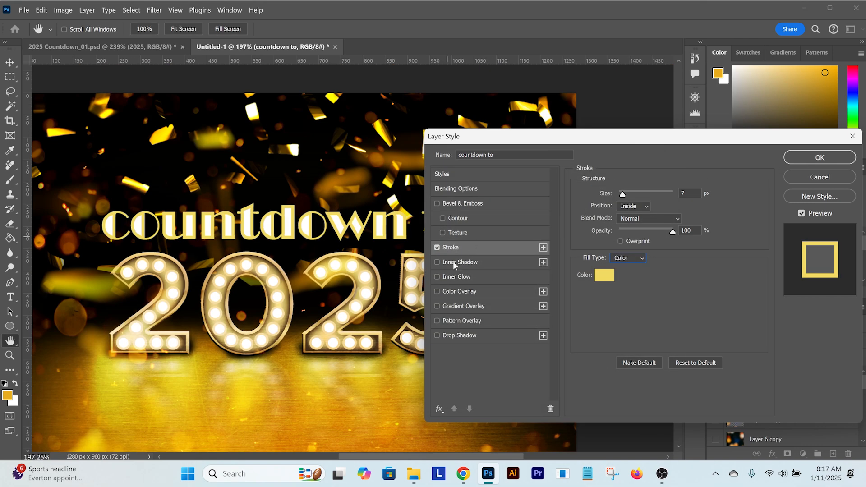
Add a gold Gradient Overlay to the "countdown to" text with a dark gold colour stop near the gradient's middle
click(463, 306)
click(647, 220)
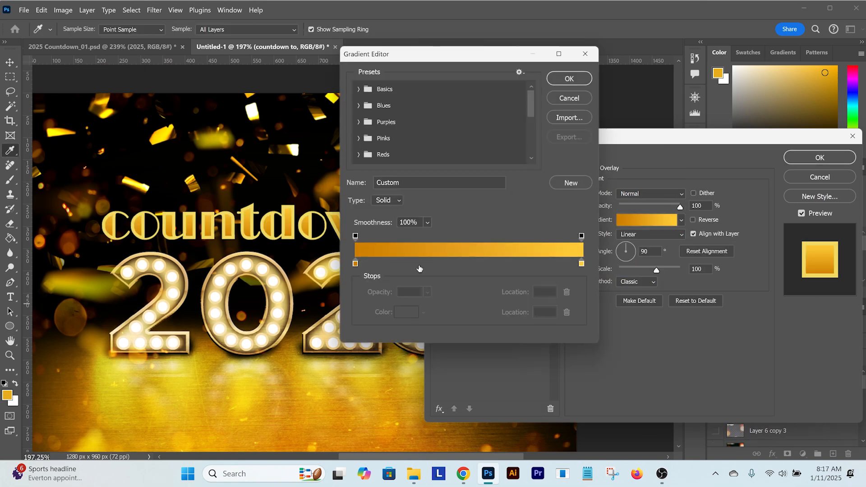
double_click(461, 263)
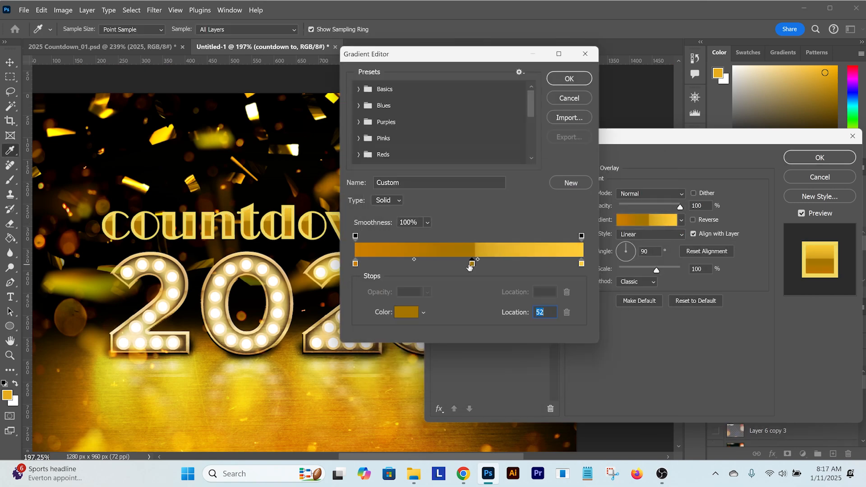
double_click(467, 264)
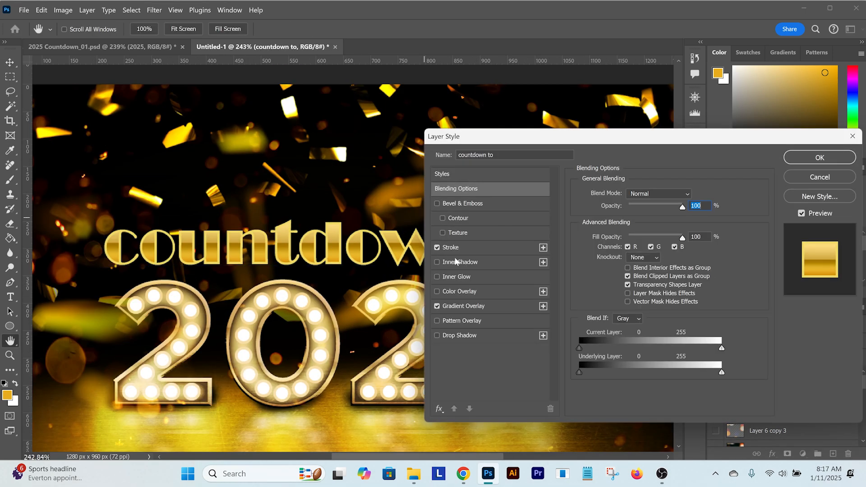
Reopen the text's gradient and add a white highlight stop between pale gold stops in its lighter half
click(454, 248)
click(450, 308)
click(653, 219)
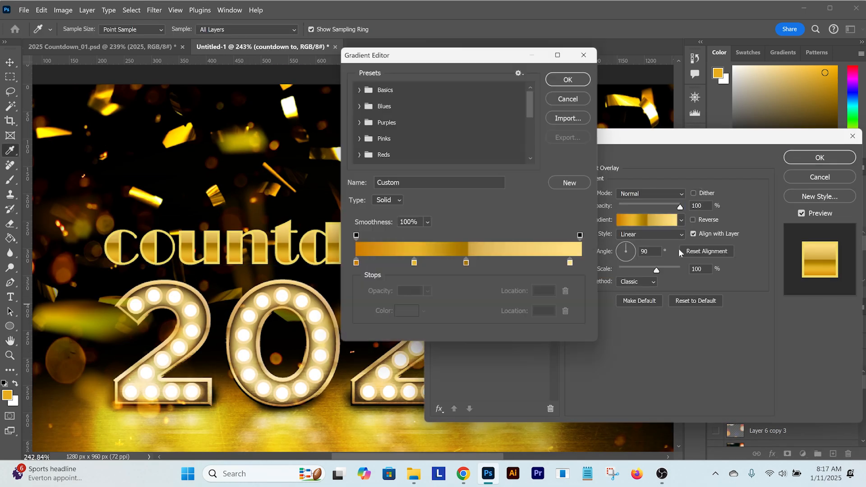
double_click(579, 264)
click(368, 195)
key(Return)
click(549, 264)
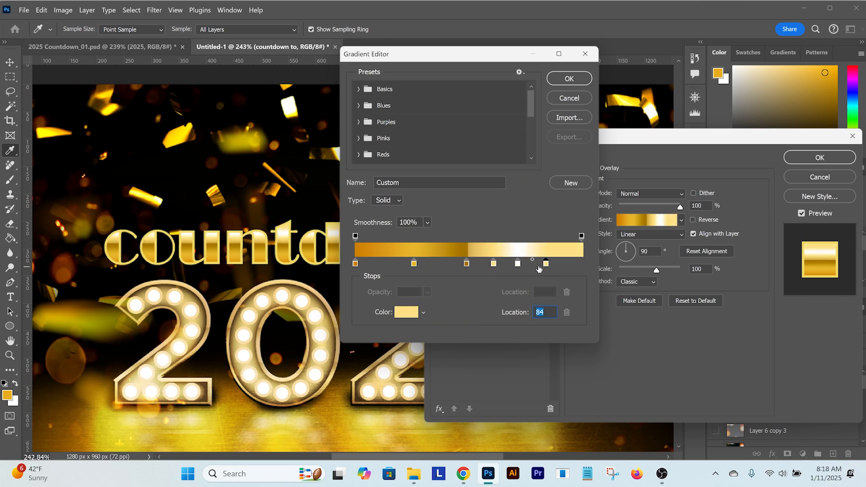
Rework the gradient's highlight stop using pale gold ffe082, and apply the text's layer style
double_click(518, 263)
key(Return)
click(558, 251)
double_click(518, 264)
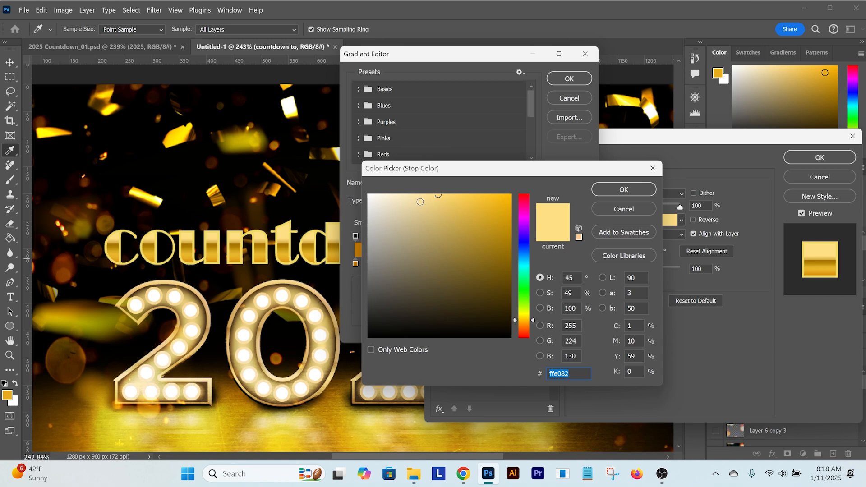
click(606, 191)
key(Return)
scroll(369, 250, down, 3)
key(Return)
scroll(548, 348, down, 3)
Show Layer 6 copy 3 and move it above the "countdown to" text layer
click(544, 341)
key(ctrl+1)
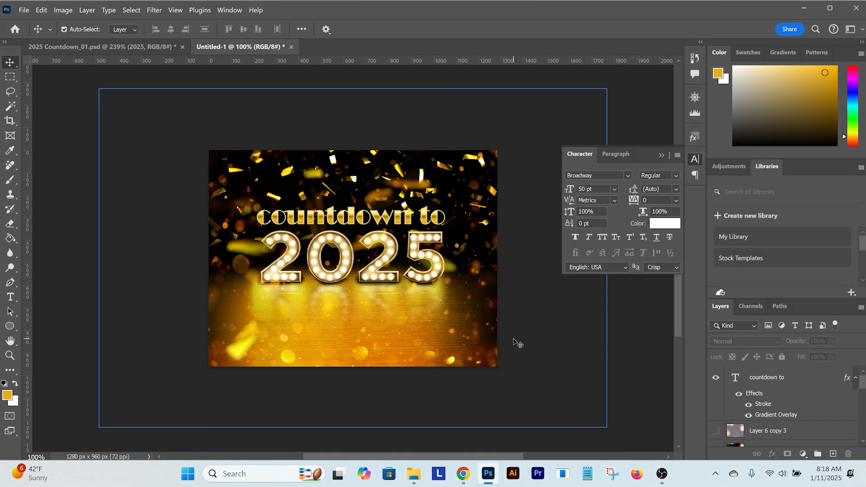
click(716, 431)
drag(762, 431, 758, 380)
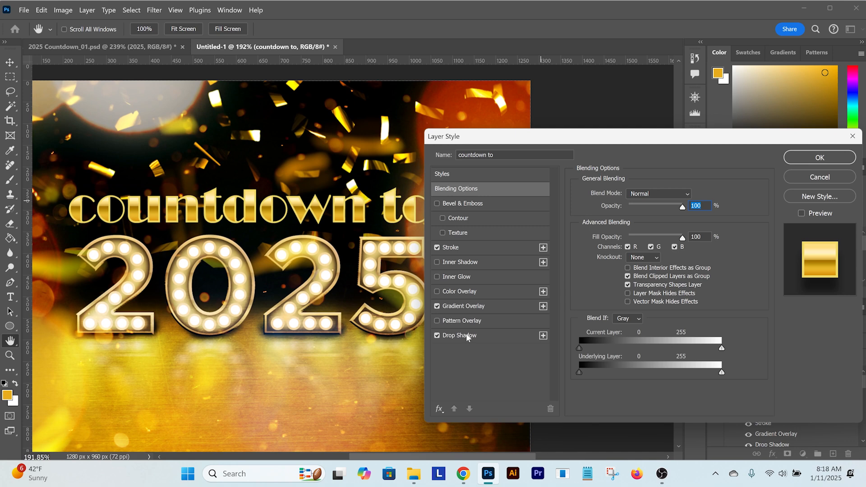
Set the "countdown to" text's drop shadow to 100% opacity, 10 px distance, 10% spread and 25 px size
click(559, 328)
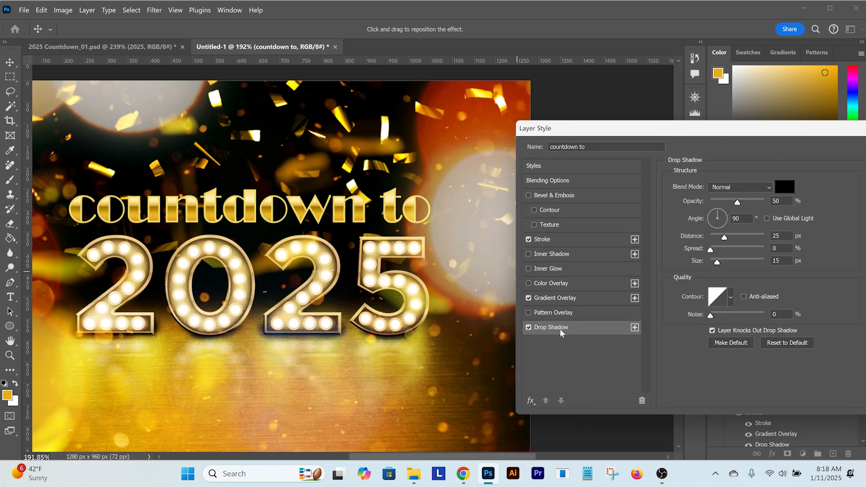
drag(781, 236, 753, 239)
text(10)
double_click(778, 248)
text(10)
drag(737, 202, 765, 211)
drag(785, 260, 751, 266)
text(25)
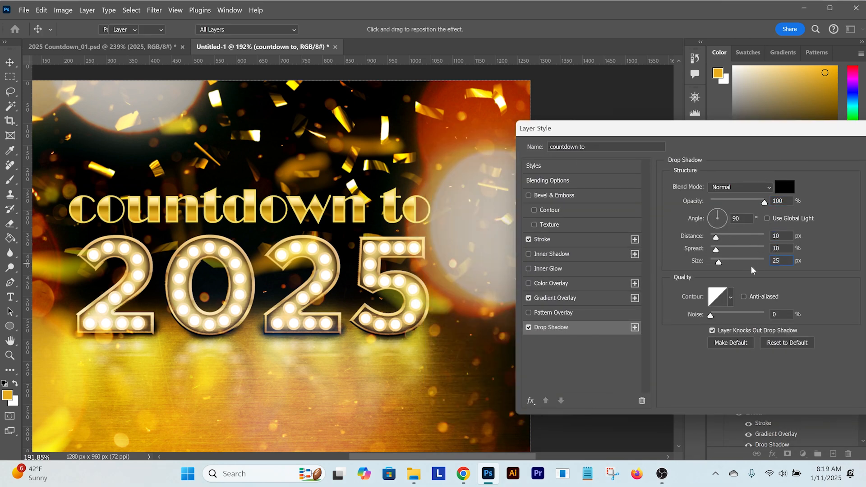
key(Return)
Hide Layer 6 copy 3, place the "countdown to" text in a group named "countdown text", and collapse it
click(716, 375)
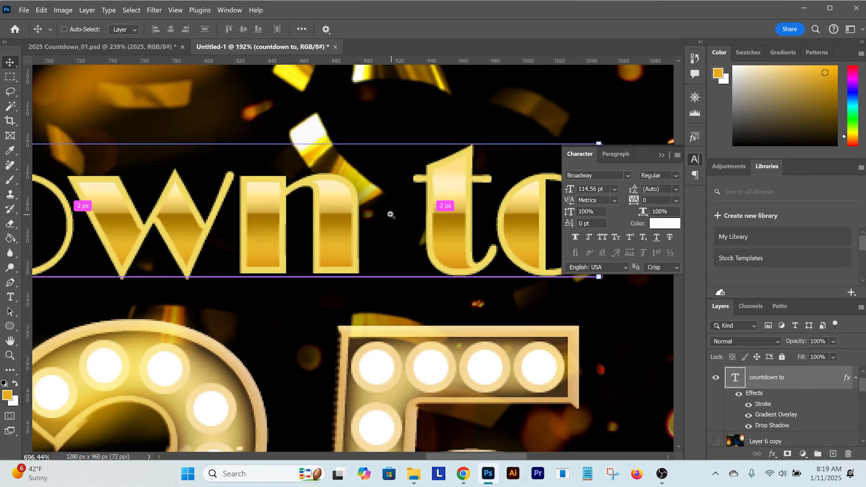
text(75)
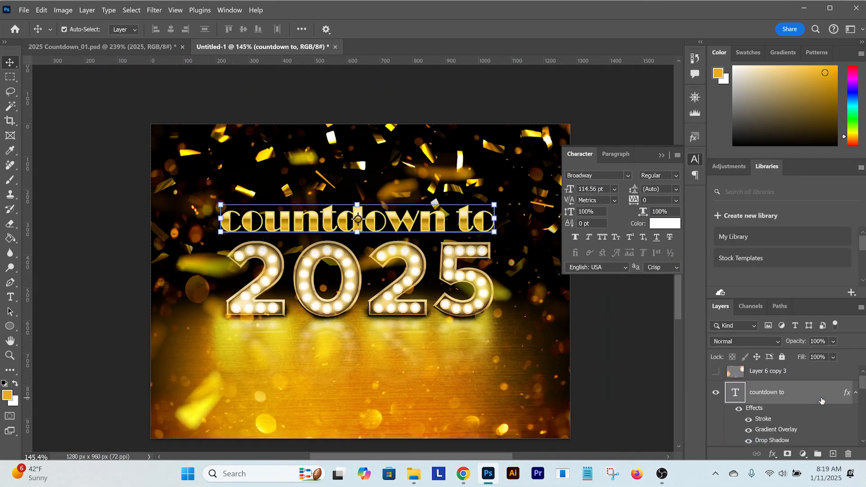
double_click(762, 387)
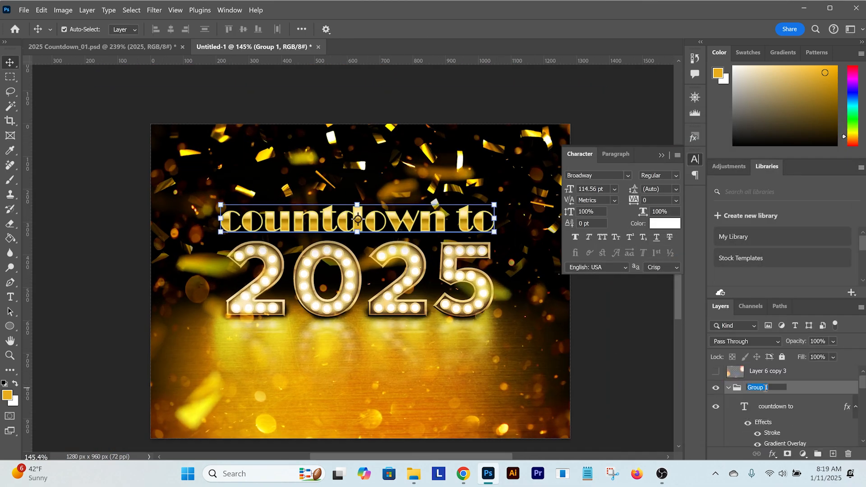
text(countdown text)
click(728, 387)
Mask the "countdown text" group with a feathered rectangular selection spanning the canvas from its upper edge to the text's baseline
click(10, 78)
mouse_move(151, 123)
mouse_down()
mouse_move(315, 220)
mouse_move(571, 229)
mouse_up()
right_click(453, 200)
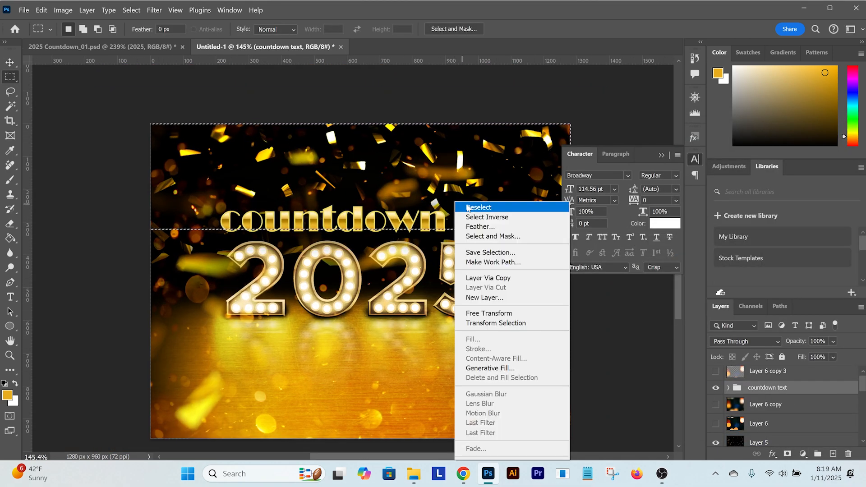
click(479, 226)
click(787, 453)
key(v)
scroll(434, 269, down, 1)
click(610, 405)
key(ctrl+minus)
key(ctrl+minus)
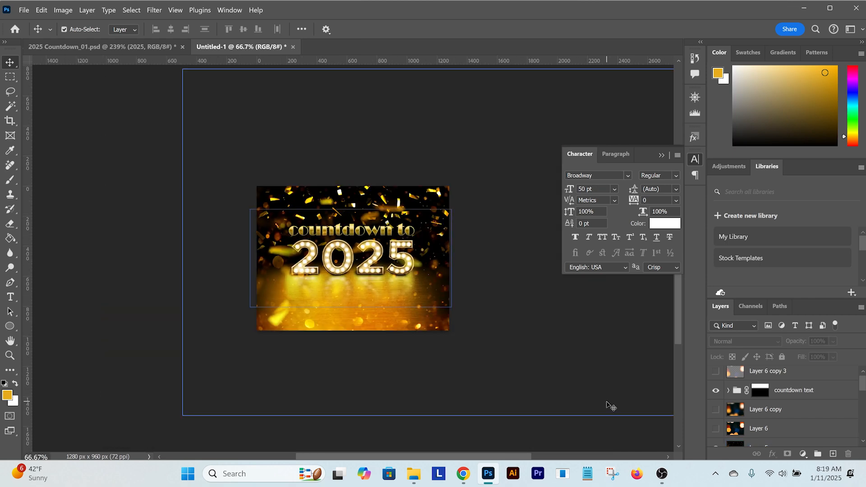
Show the Layer 6 copy 3 bokeh and compare the artwork with the 2025 Countdown_01.psd reference
click(716, 370)
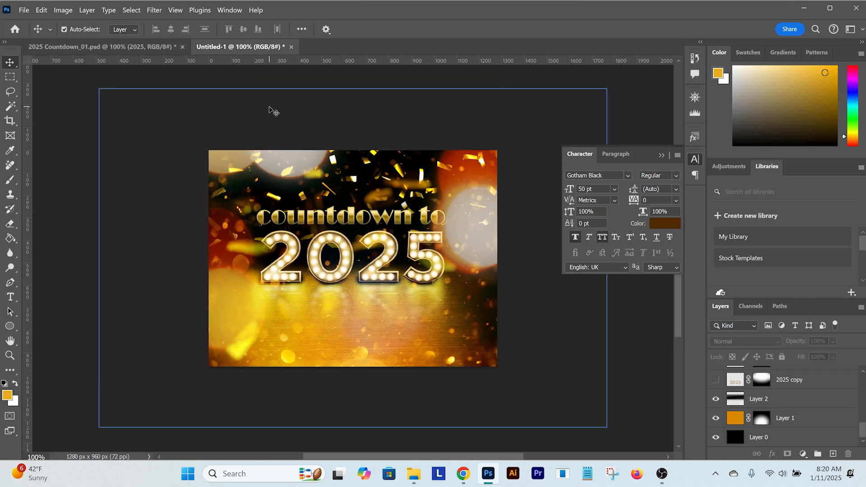
click(160, 47)
click(232, 50)
click(147, 47)
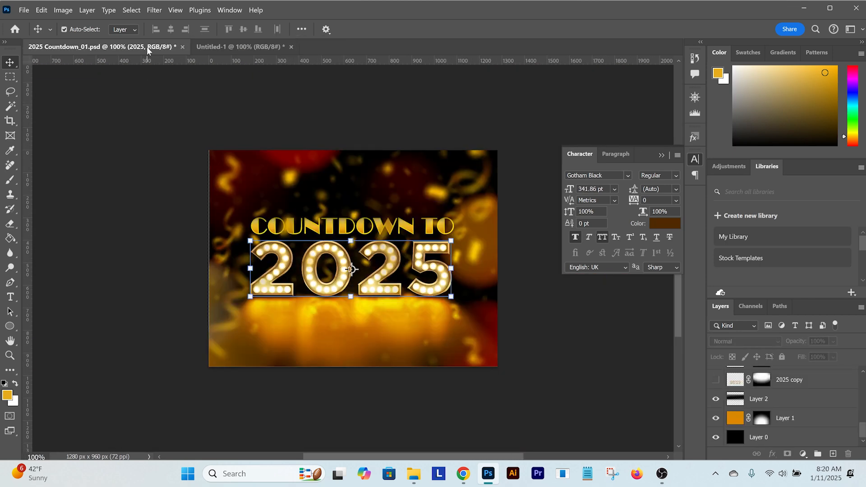
click(239, 48)
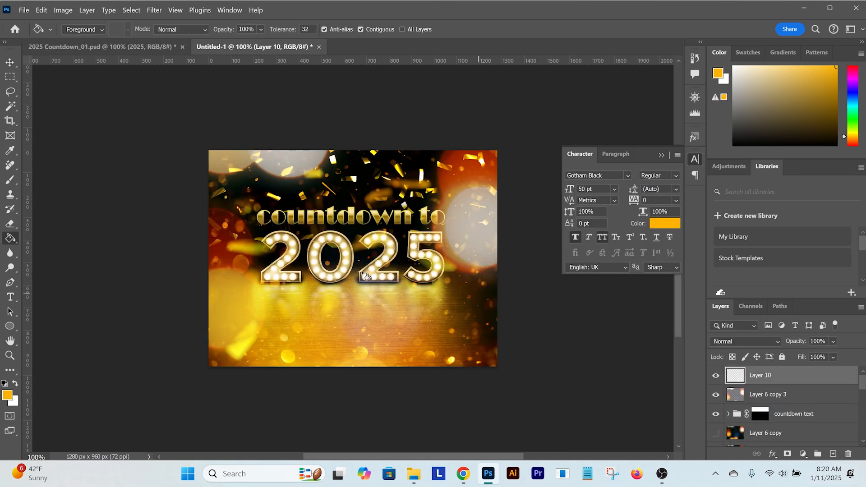
Fill Layer 10 with golden orange and blend it as Overlay at 50% opacity
click(366, 276)
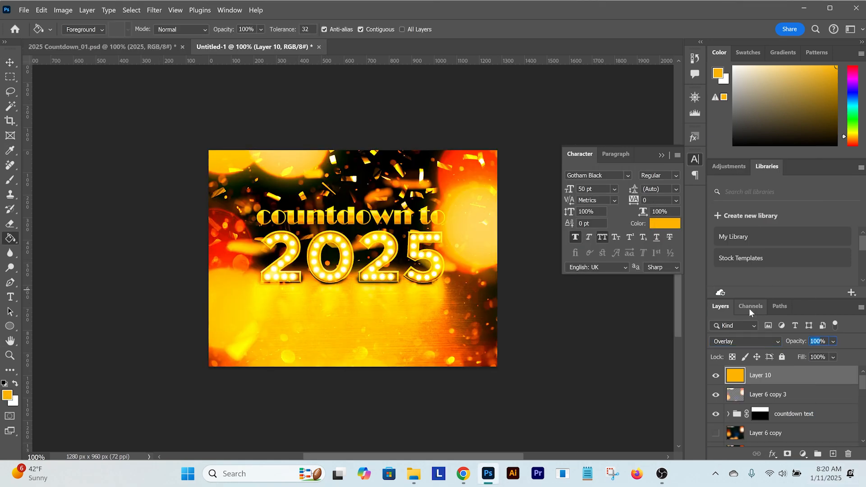
text(50)
key(Return)
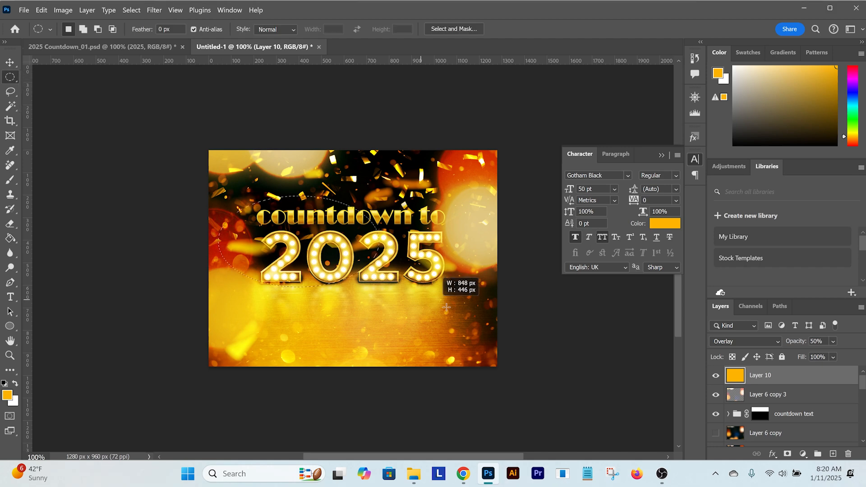
Mask Layer 10 with a feathered ellipse around the lettering, inverted so the orange tint stays only outside it
drag(447, 307, 479, 311)
right_click(358, 258)
click(383, 25)
click(486, 144)
key(ctrl+shift+i)
click(787, 454)
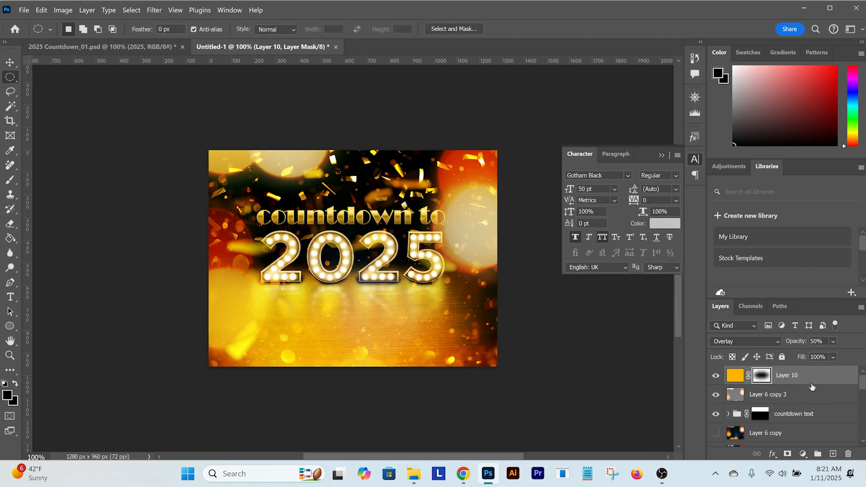
Check Layer 10's tint by toggling its visibility, and compare the artwork with the 2025 Countdown_01.psd reference
click(735, 375)
click(716, 376)
click(716, 376)
click(135, 47)
click(225, 47)
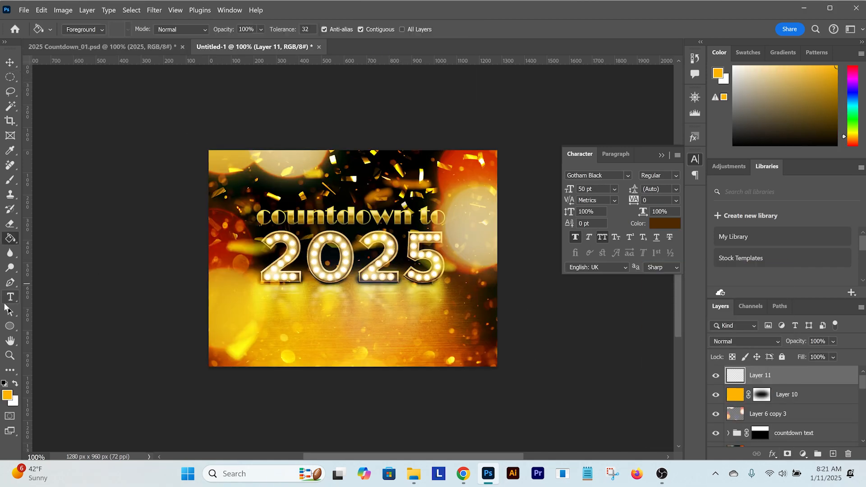
Fill Layer 11 with black and mask out a large feathered circle around the lettering and floor
key(d)
click(345, 283)
right_click(363, 264)
click(385, 31)
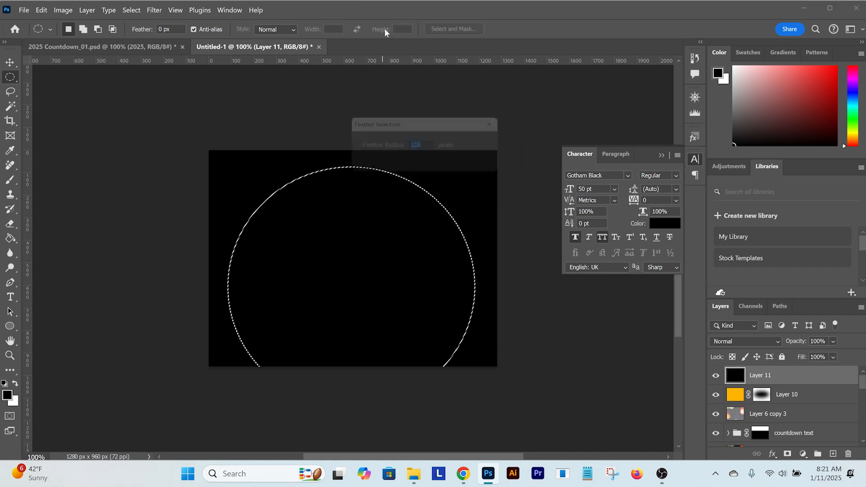
click(473, 143)
key(ctrl+shift+i)
click(787, 454)
Set Layer 11 to Overlay and paint its mask with white to darken the lower floor
click(741, 341)
click(740, 294)
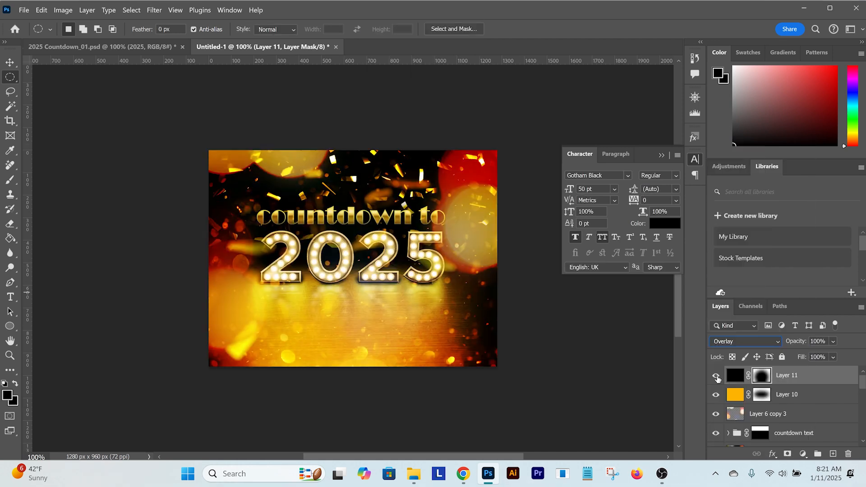
key(b)
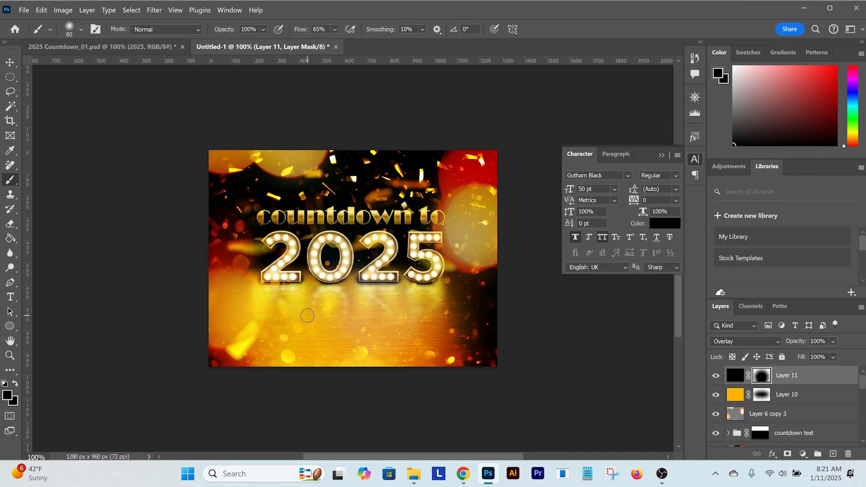
scroll(239, 289, up, 5)
key(m)
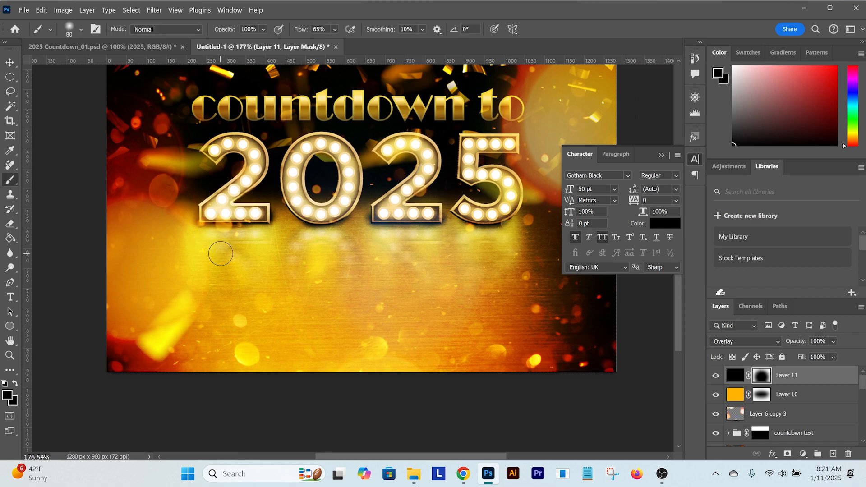
scroll(346, 293, down, 2)
click(7, 395)
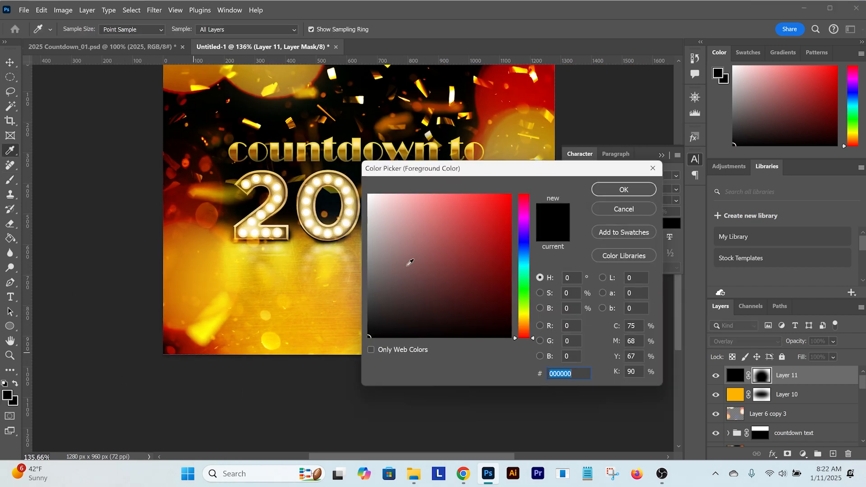
click(622, 188)
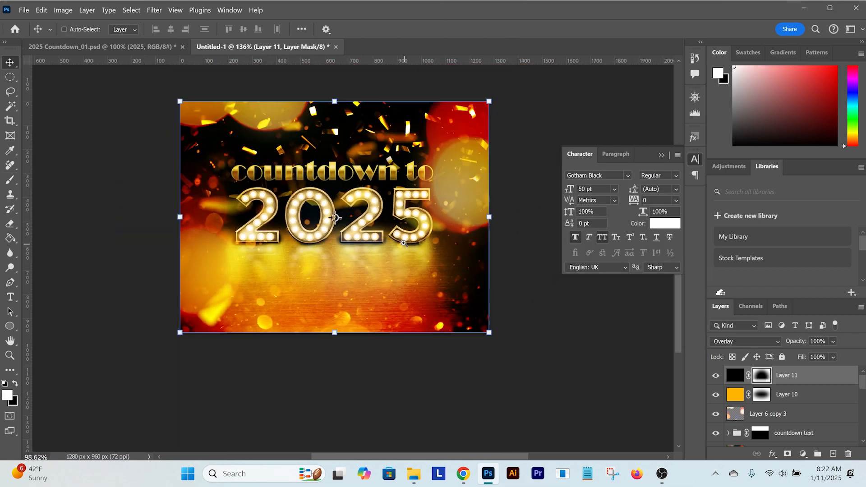
Toggle the orange Layer 10 to judge its tint, and leave it hidden
click(722, 395)
click(716, 395)
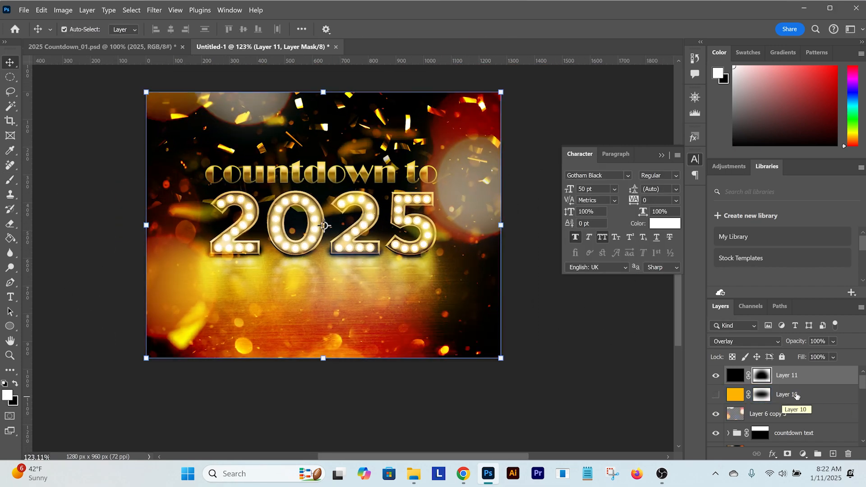
click(716, 396)
click(716, 396)
Locate the "2025 copy 2" reflection layer in the layer stack and duplicate it
scroll(818, 404, down, 5)
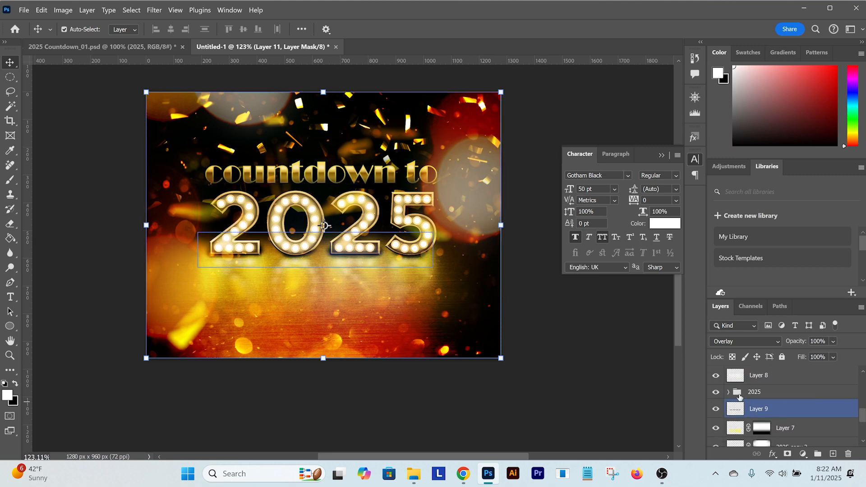
click(736, 406)
scroll(767, 406, down, 3)
click(795, 395)
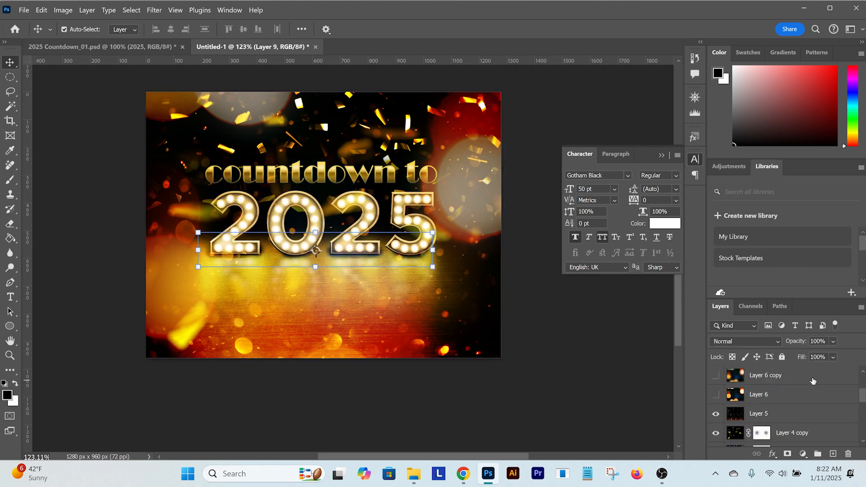
scroll(812, 407, down, 1)
click(811, 407)
click(807, 426)
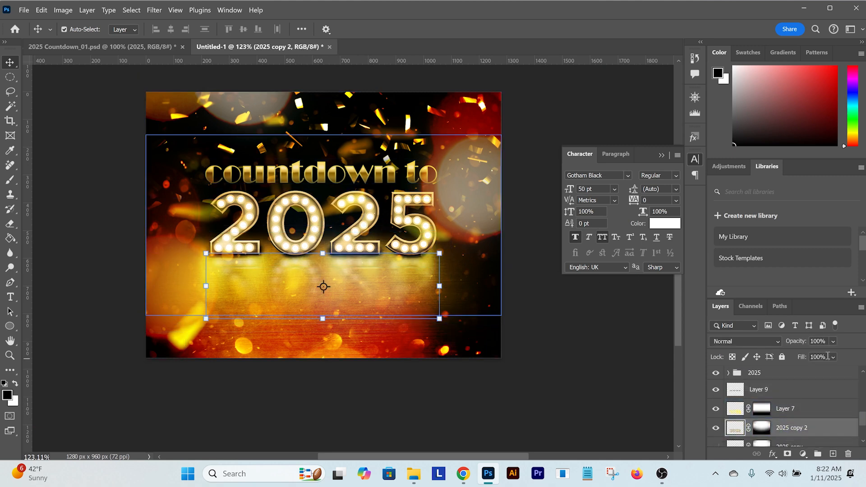
key(ctrl+j)
scroll(570, 334, down, 3)
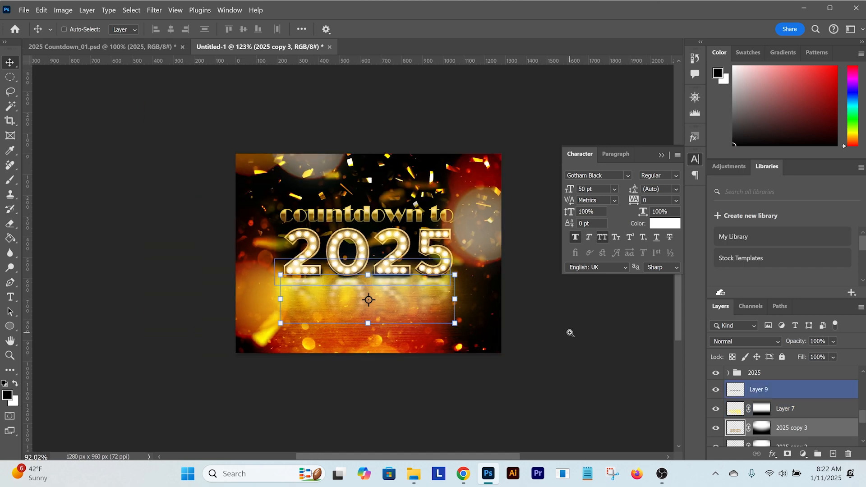
Hide the "2025 copy 3" reflection layer and deselect all layers
scroll(570, 334, up, 2)
click(715, 428)
scroll(599, 330, down, 2)
key(ctrl+1)
click(600, 330)
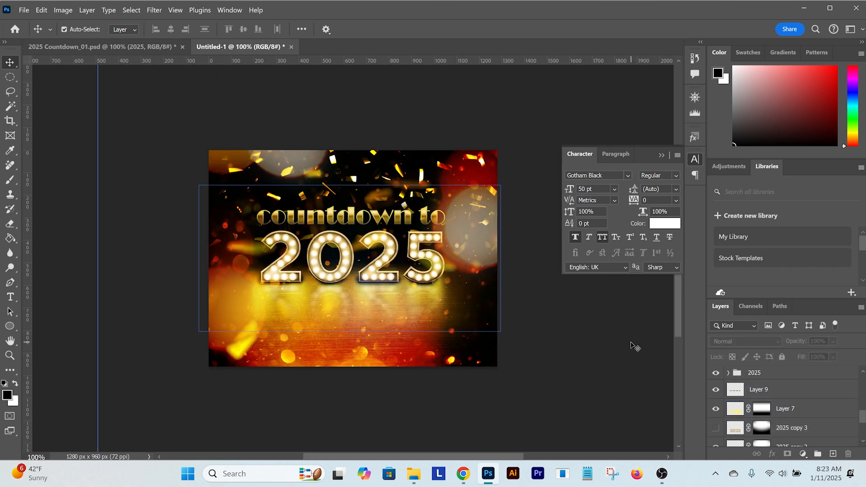
Compare the darkened artwork with the 2025 Countdown_01.psd reference at 100% zoom
key(ctrl+Tab)
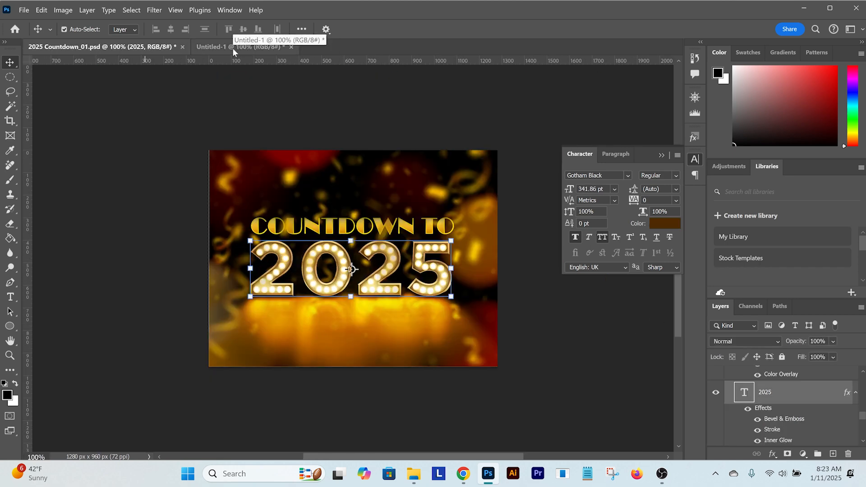
click(232, 47)
scroll(422, 194, up, 2)
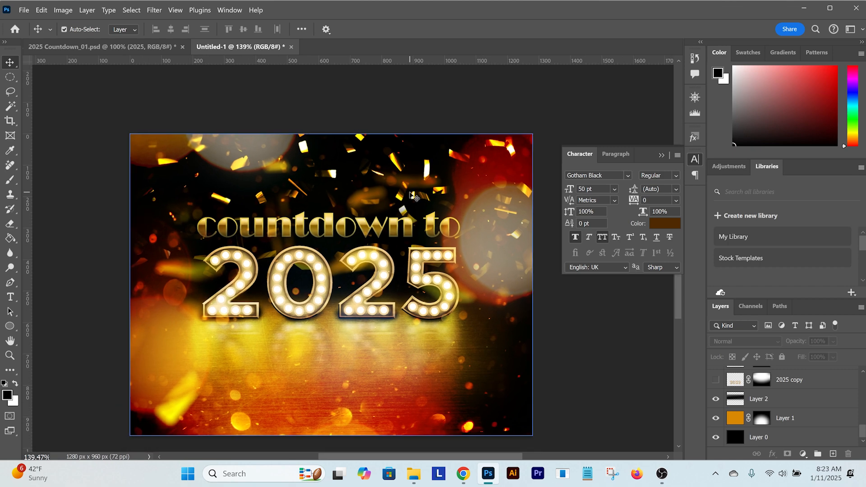
Apply a blur filter to the confetti on Layer 4
click(812, 407)
scroll(814, 408, up, 3)
click(816, 421)
click(154, 10)
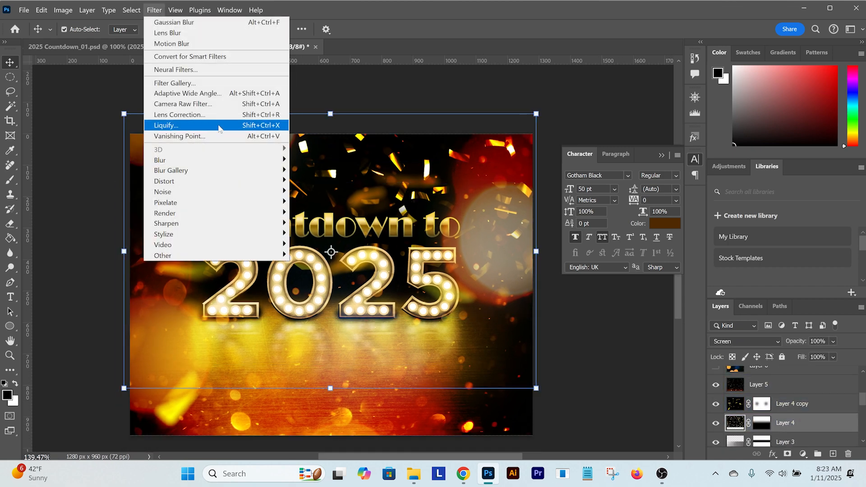
mouse_move(225, 160)
click(314, 212)
key(Return)
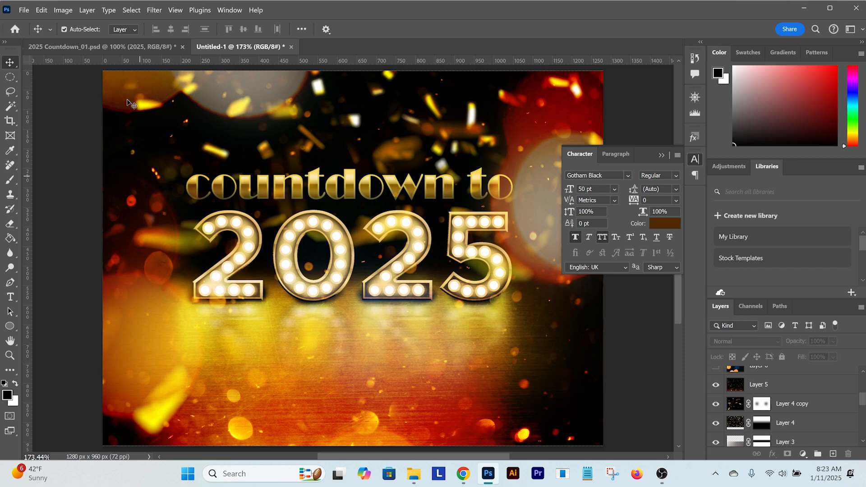
Compare the blurred-confetti artwork against the 2025 Countdown_01.psd reference
click(88, 46)
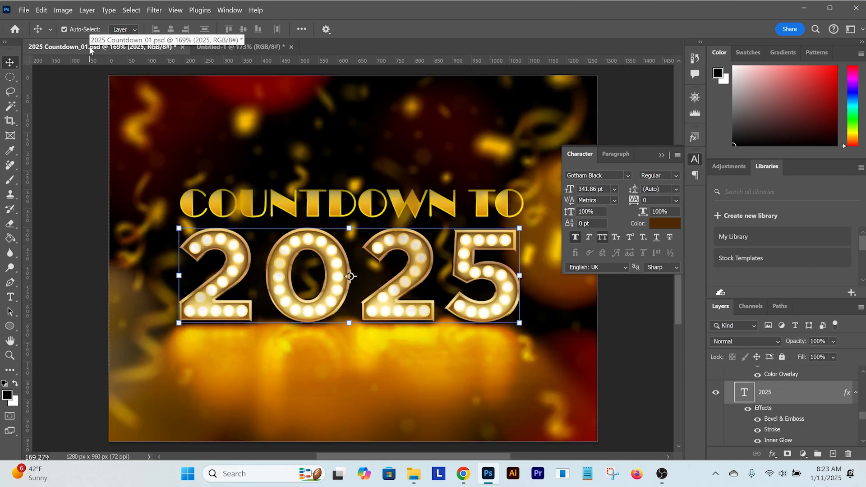
key(ctrl+Tab)
click(161, 47)
click(236, 48)
click(156, 49)
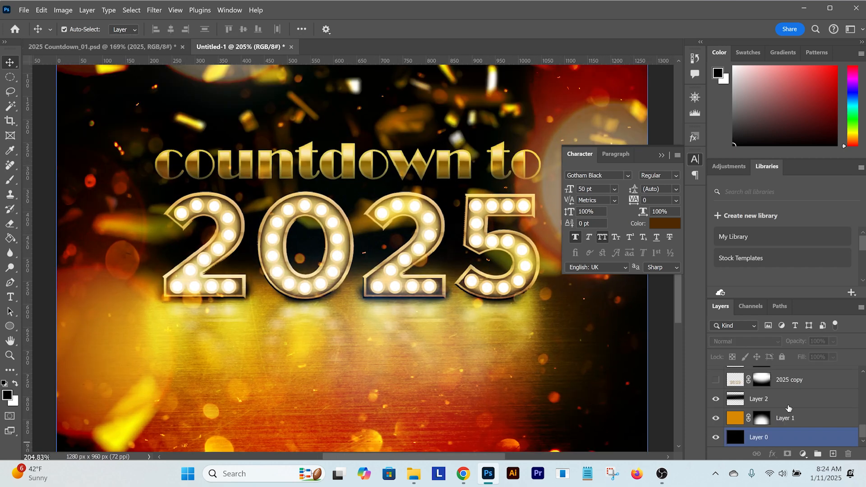
Paint soft black shadow spots between the digits on new Layer 12, directly beneath the 2025 group
scroll(789, 408, up, 8)
click(789, 413)
scroll(799, 402, down, 3)
click(810, 392)
scroll(810, 393, down, 1)
click(737, 409)
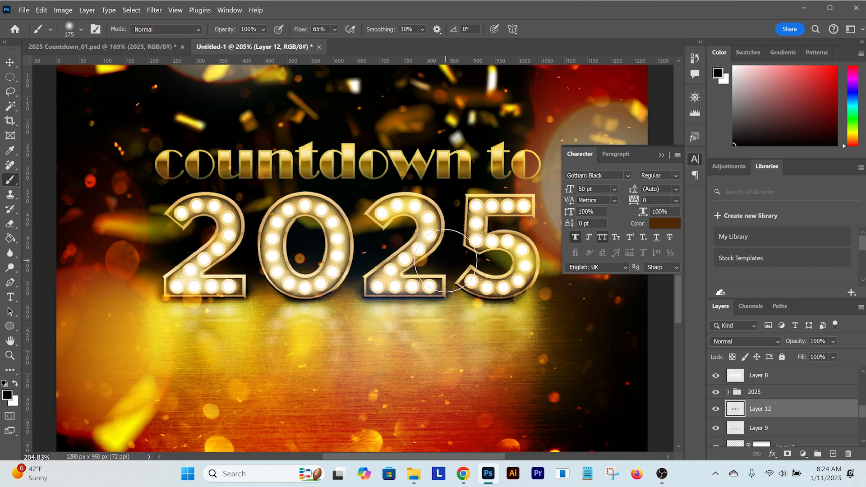
key(v)
scroll(446, 239, down, 5)
click(618, 361)
scroll(405, 282, up, 4)
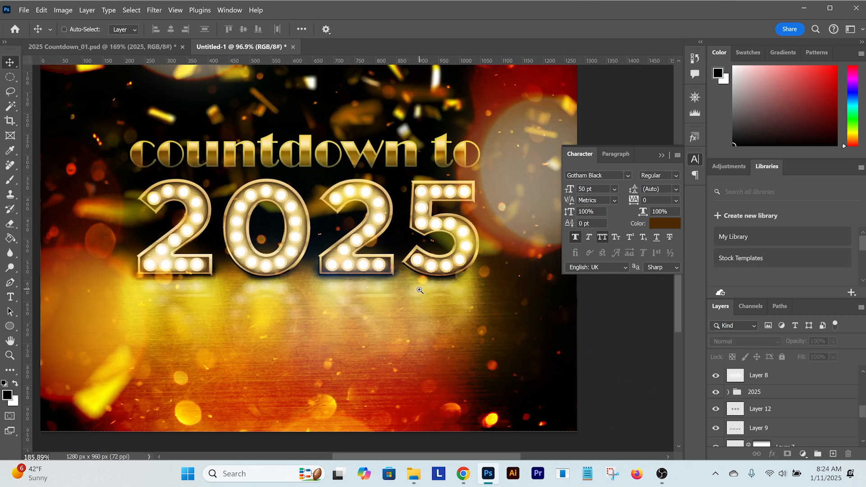
Duplicate the Layer 7 floor glow in Overlay mode and apply a blur filter to the floor reflection
click(255, 295)
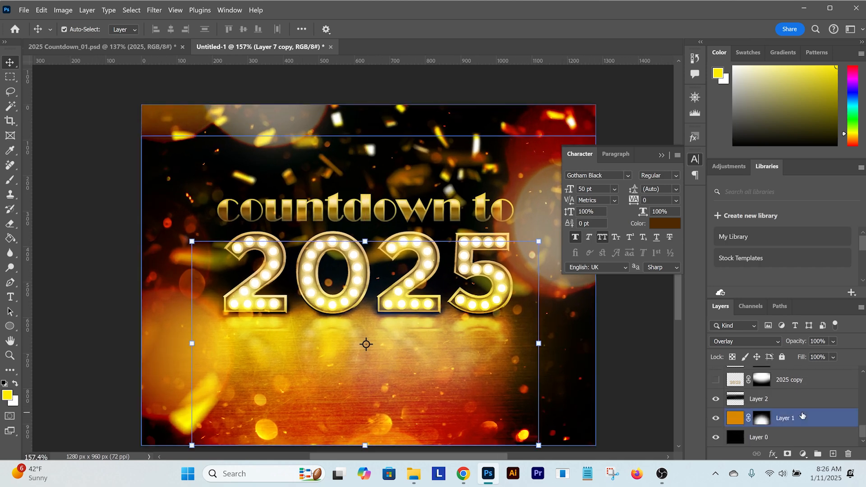
click(154, 10)
click(318, 223)
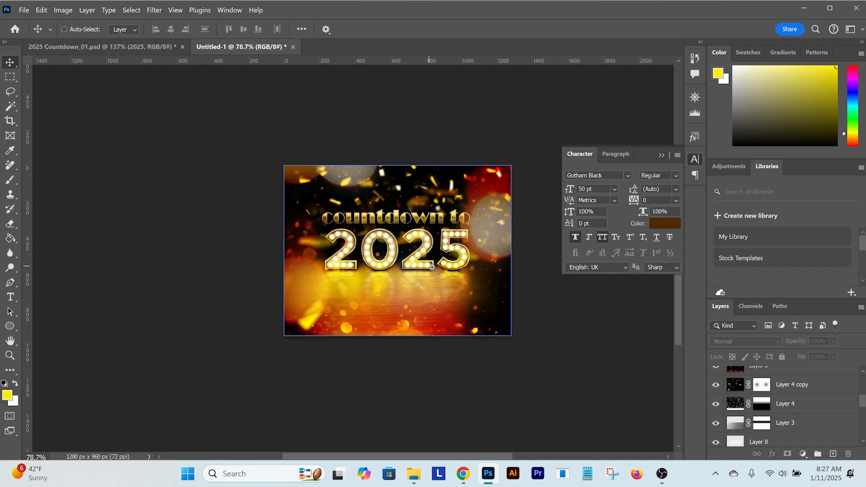
click(813, 411)
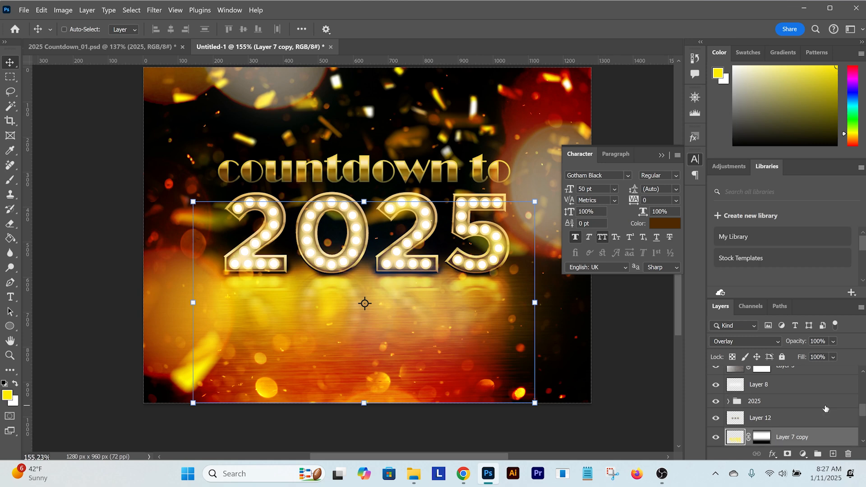
Toggle Layer 8's visibility to check its effect on the artwork, and deselect all layers
key(ctrl+bracketleft)
click(716, 385)
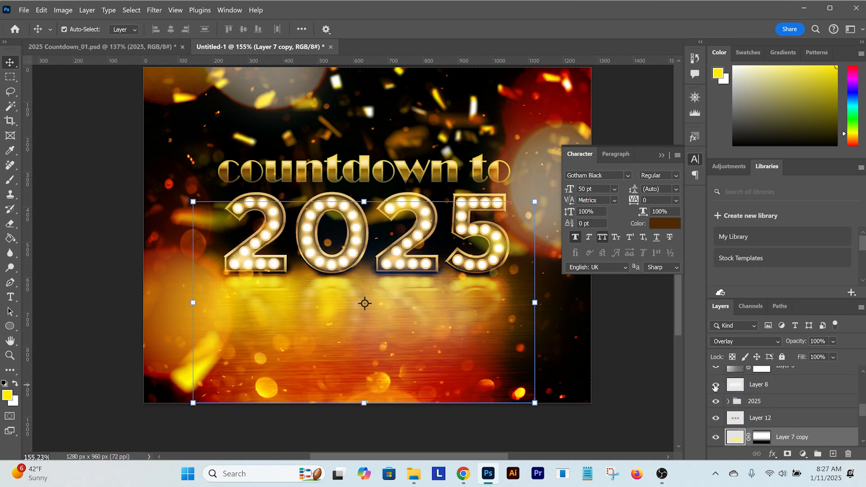
click(716, 385)
click(758, 384)
click(623, 369)
scroll(613, 359, down, 3)
drag(607, 341, 547, 321)
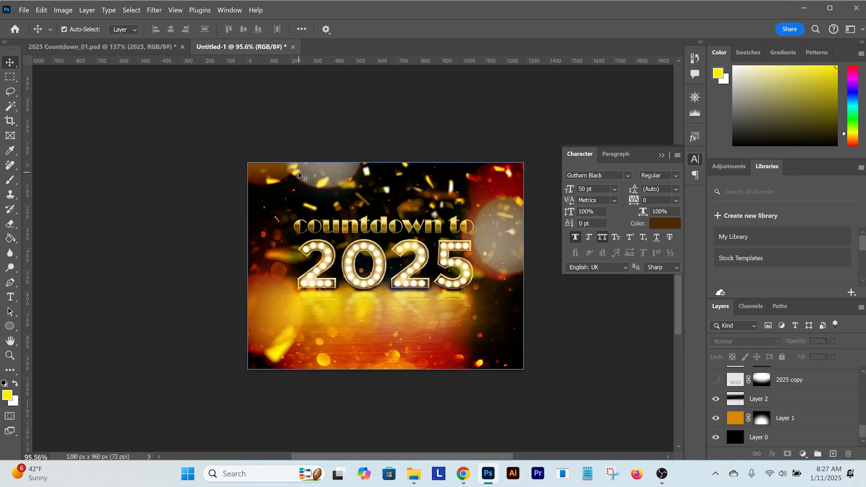
Duplicate the Layer 6 copy 3 bokeh and move the duplicate toward the artwork's lower right
scroll(788, 398, up, 8)
click(792, 419)
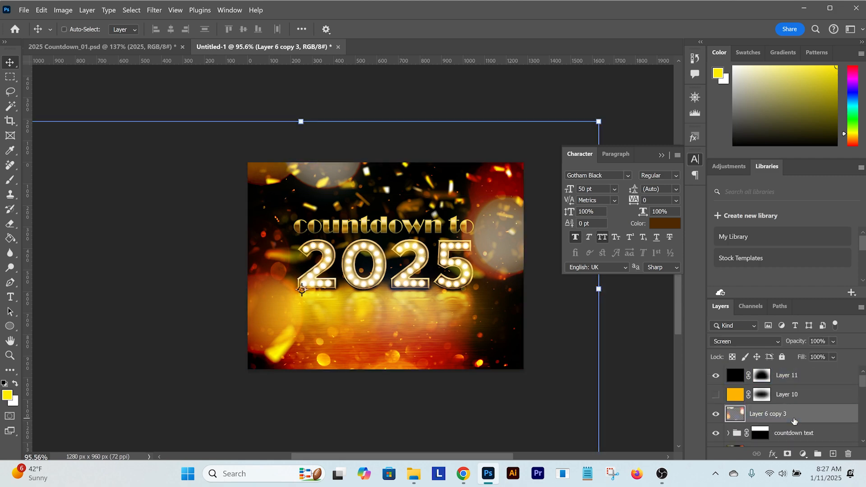
key(ctrl+j)
drag(337, 283, 563, 329)
Add a layer mask to Layer 6 copy 4 and paint its centre black with the 1100 px soft brush to clear the lettering
click(787, 455)
key(b)
key(d)
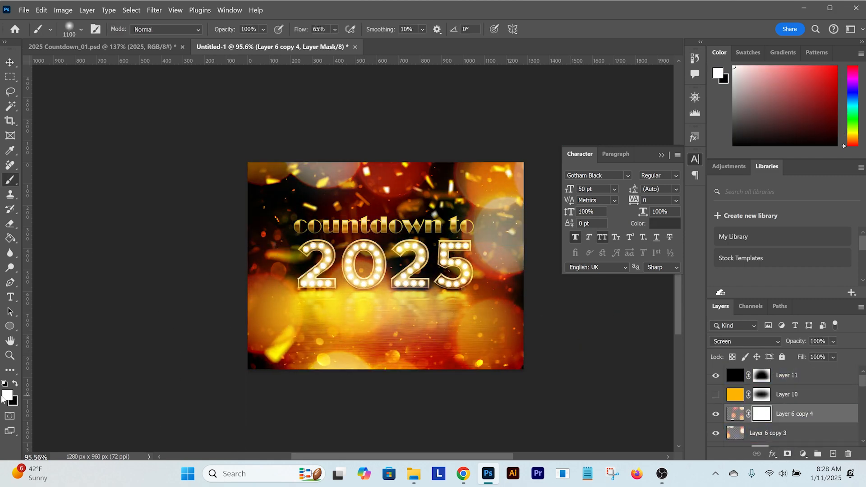
click(5, 396)
click(355, 355)
key(Return)
click(386, 259)
Inspect the artwork with the added bokeh up close and as a whole, and compare it with the 2025 Countdown_01.psd reference
key(v)
scroll(433, 286, down, 3)
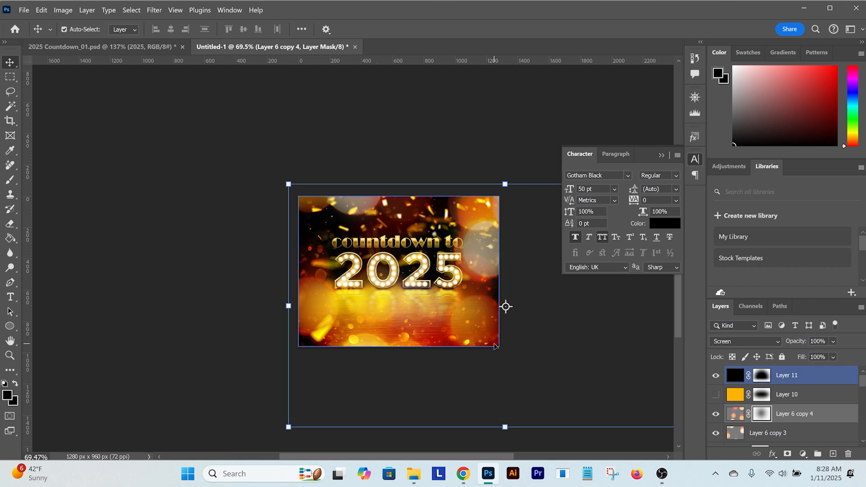
scroll(367, 240, up, 5)
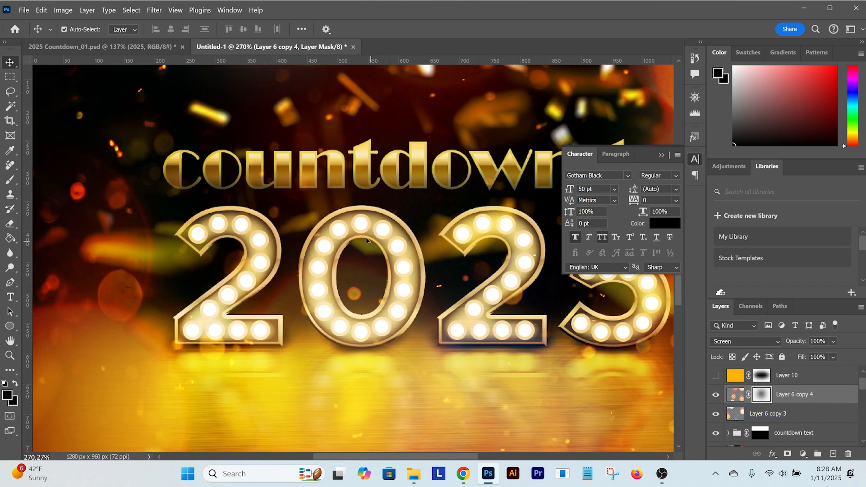
scroll(366, 240, down, 5)
scroll(547, 363, down, 2)
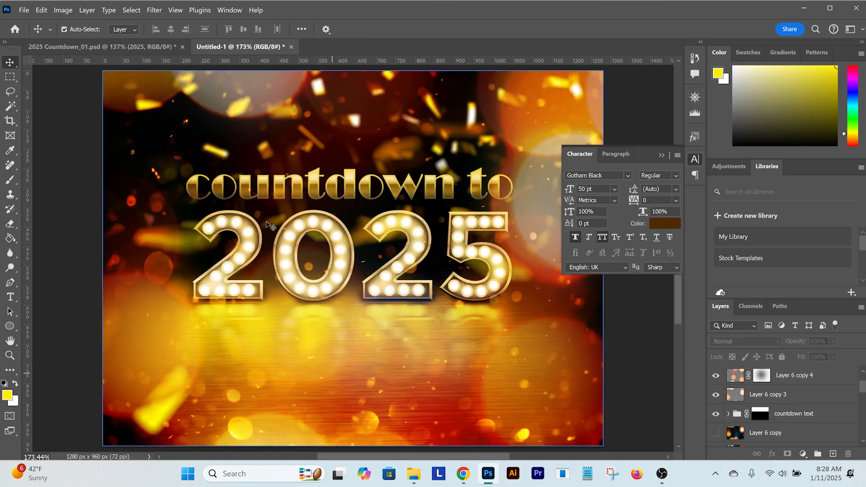
click(148, 50)
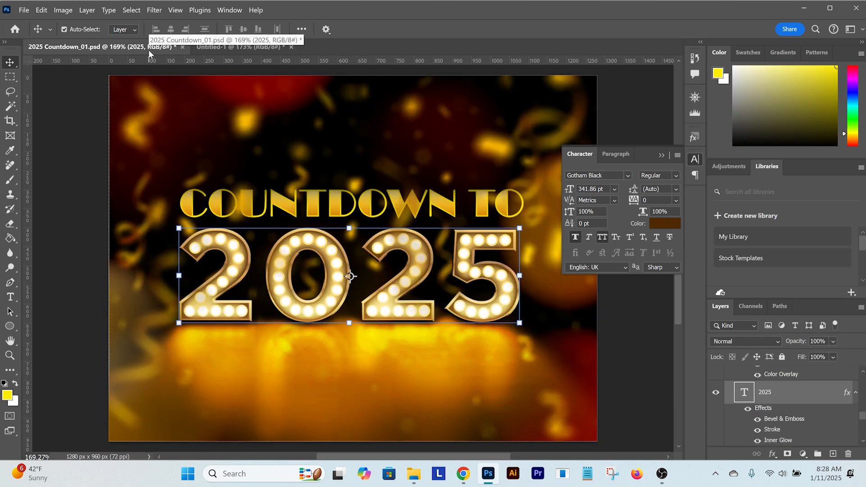
click(208, 47)
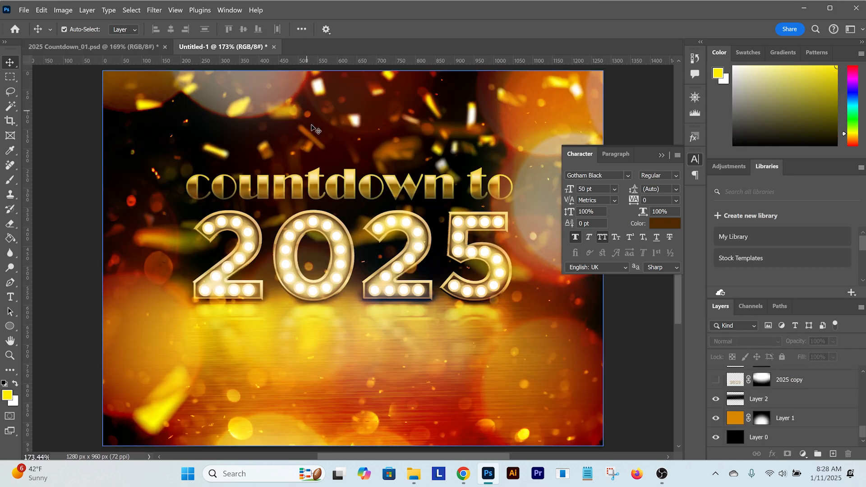
click(128, 46)
click(215, 45)
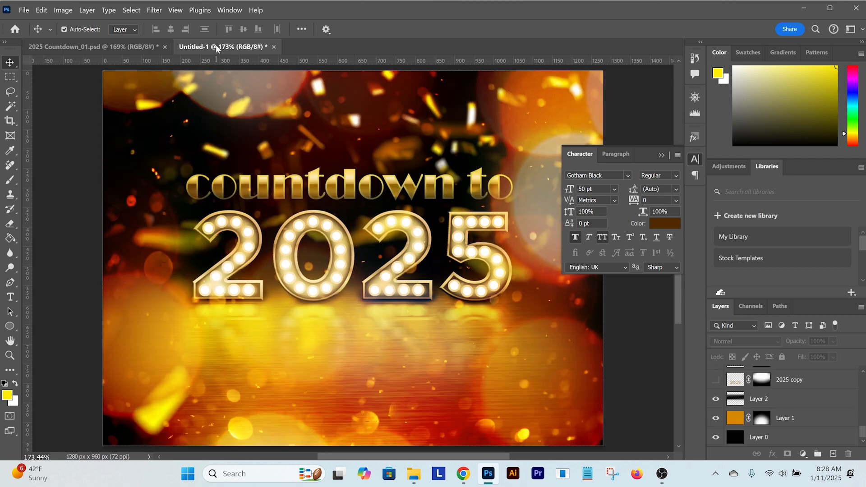